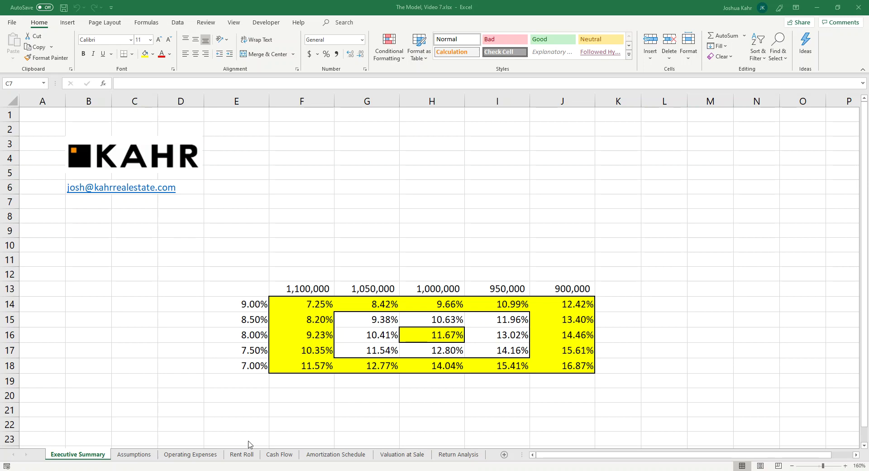
Step: Open the Rent Roll sheet and review the monthly rent formula, lease expiration and new lease start date cells
{"action": "left_click", "coordinate": [242, 454]}
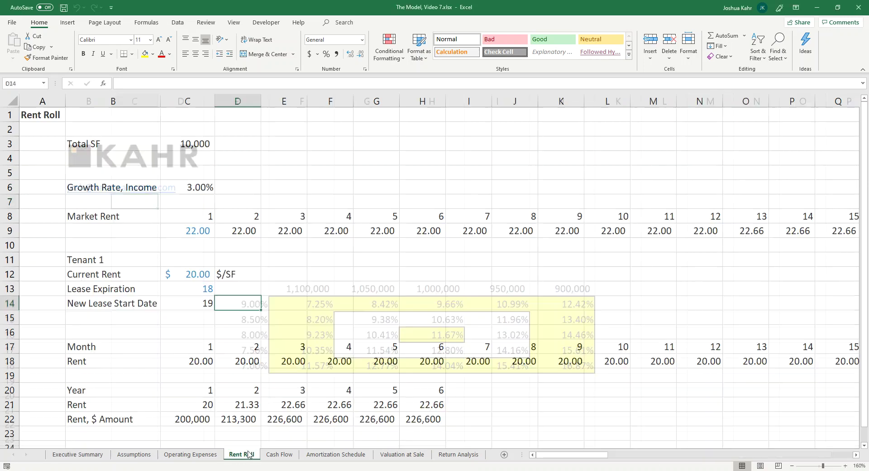
{"action": "left_click", "coordinate": [319, 357]}
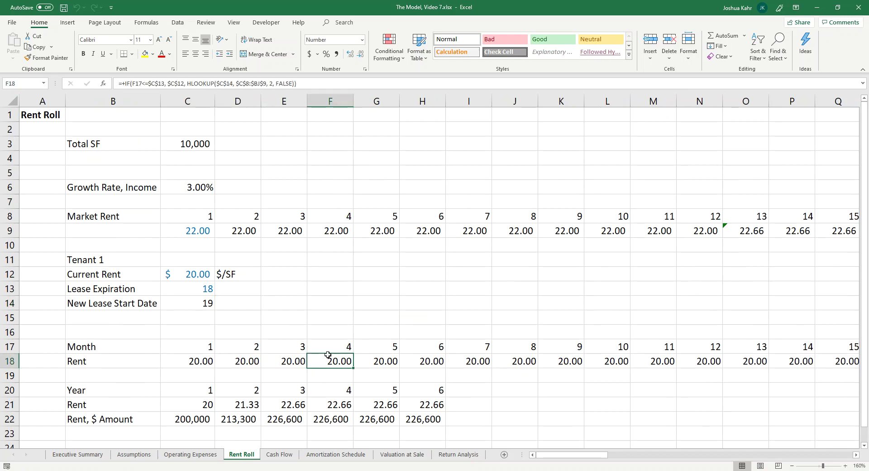
{"action": "left_click", "coordinate": [193, 356]}
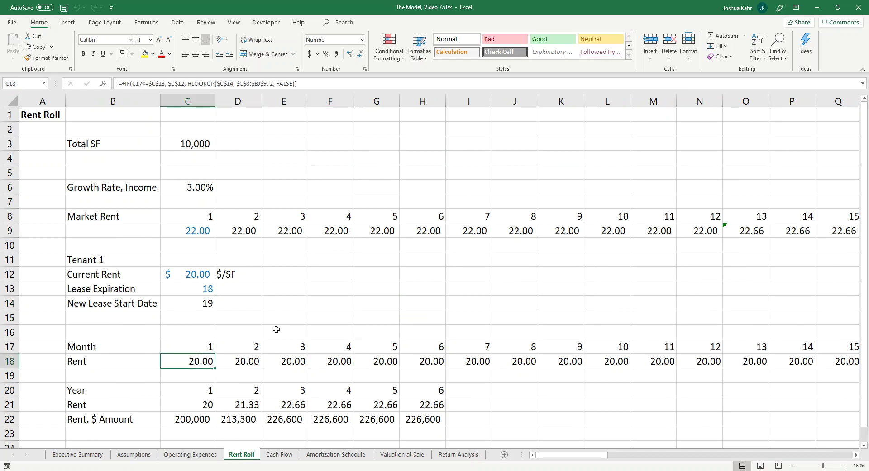
{"action": "left_click", "coordinate": [204, 290]}
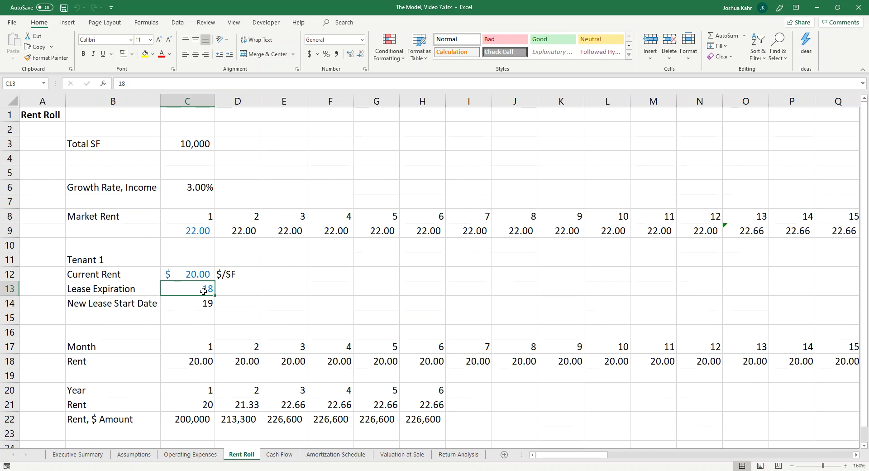
{"action": "left_click", "coordinate": [213, 305]}
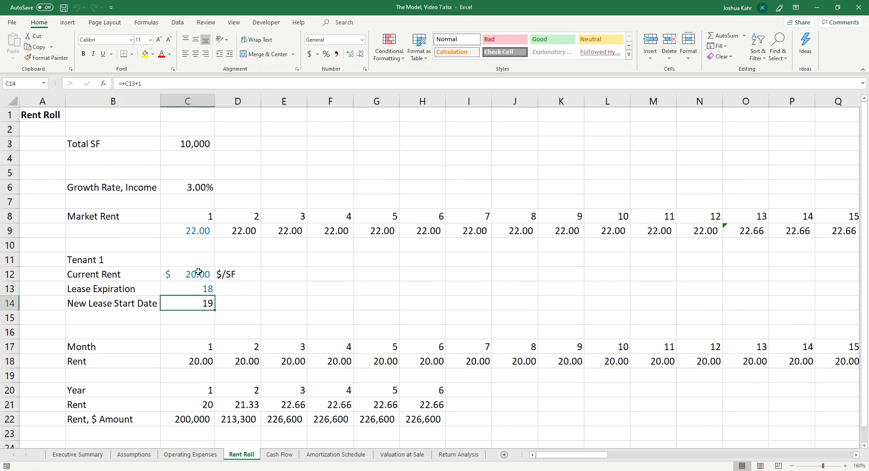
{"action": "left_click", "coordinate": [190, 216]}
{"action": "left_click", "coordinate": [187, 173]}
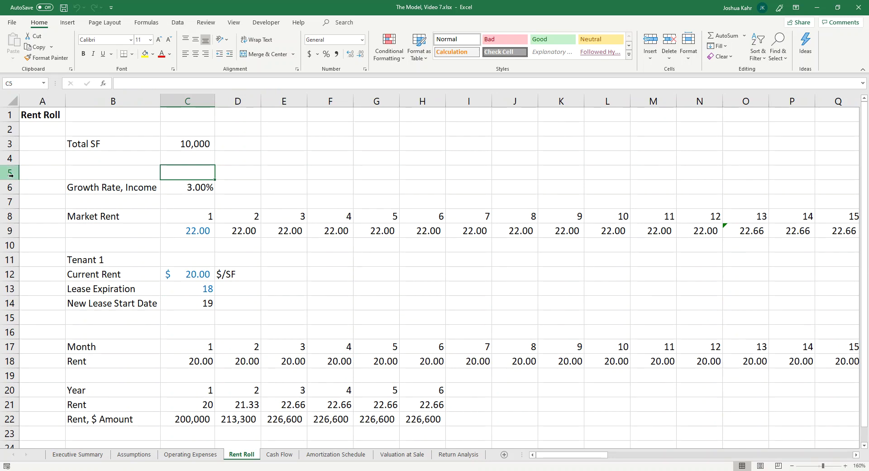
Step: Insert six blank rows above the Market Rent section, starting at row 7
{"action": "left_click", "coordinate": [13, 202]}
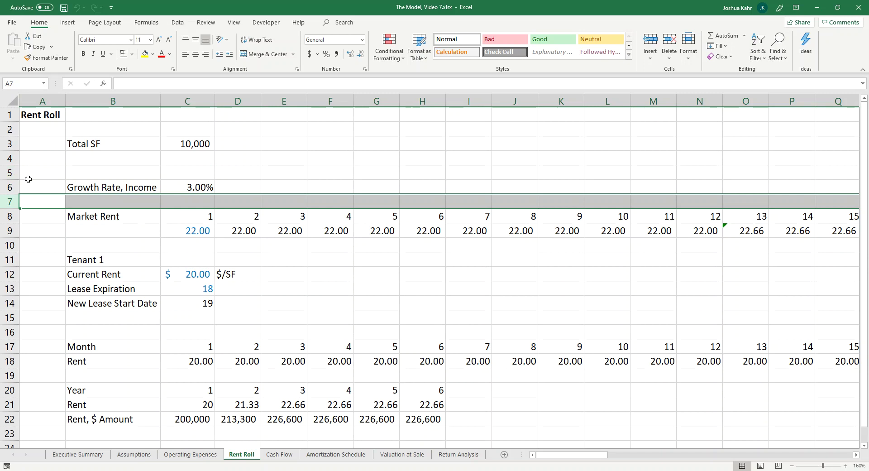
{"action": "key", "text": "ctrl+shift+plus"}
{"action": "key", "text": "ctrl+shift+plus"}
{"action": "key", "text": "ctrl+shift+plus"}
{"action": "key", "text": "ctrl+shift+plus"}
{"action": "key", "text": "ctrl+shift+plus"}
{"action": "key", "text": "ctrl+shift+plus"}
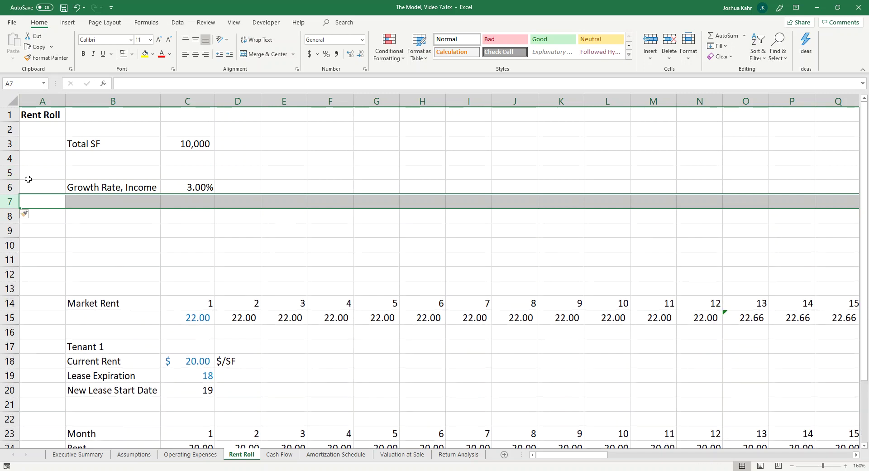
Step: Label cell B8 "Renewal Probability" and enter 65% beside it in C8
{"action": "key", "text": "Down"}
{"action": "key", "text": "Right"}
{"action": "type", "text": "Renr"}
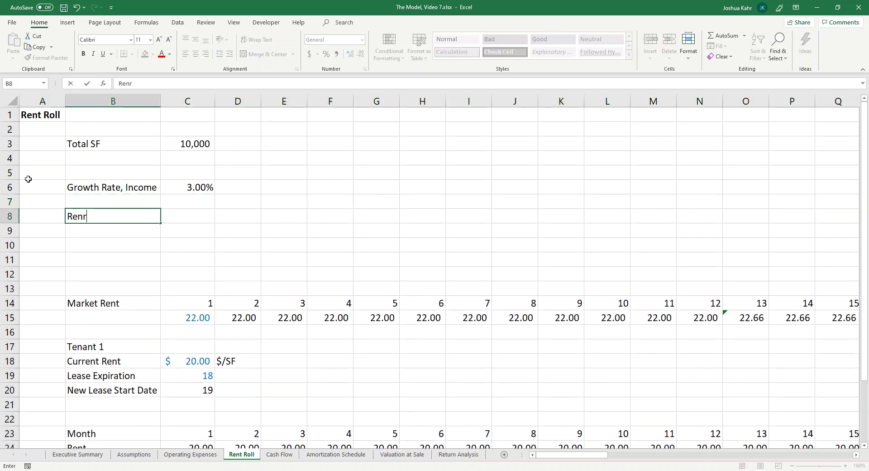
{"action": "key", "text": "BackSpace"}
{"action": "type", "text": "ewal Probab"}
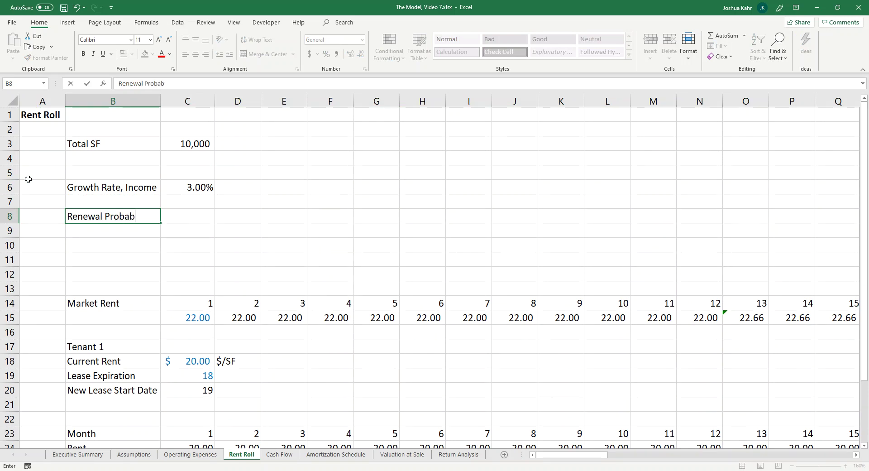
{"action": "type", "text": "ility"}
{"action": "key", "text": "Right"}
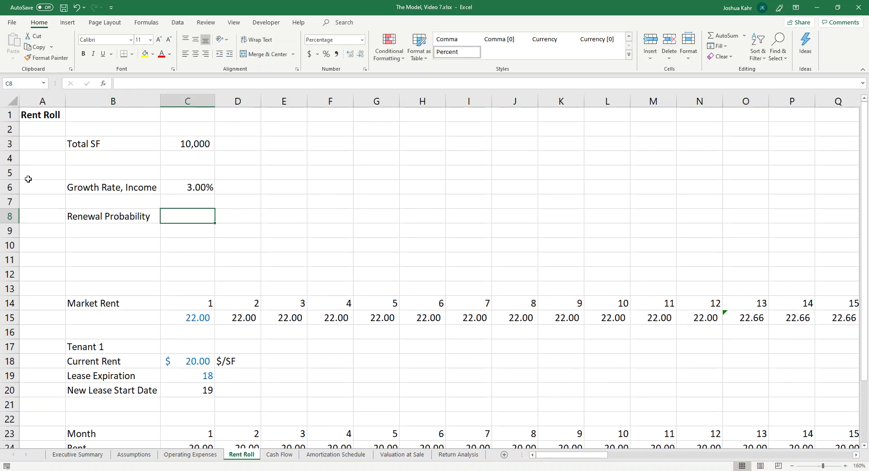
{"action": "type", "text": "65"}
{"action": "key", "text": "Down"}
Step: Label cell B10 "Rent" and enter the column headers New, Renewal and Weighted in C9:E9
{"action": "key", "text": "Down"}
{"action": "key", "text": "Left"}
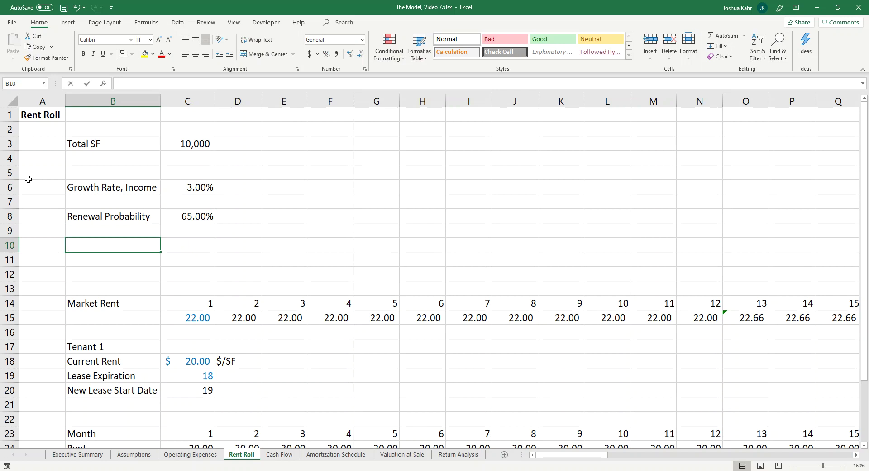
{"action": "type", "text": "Rent"}
{"action": "key", "text": "Right"}
{"action": "key", "text": "Up"}
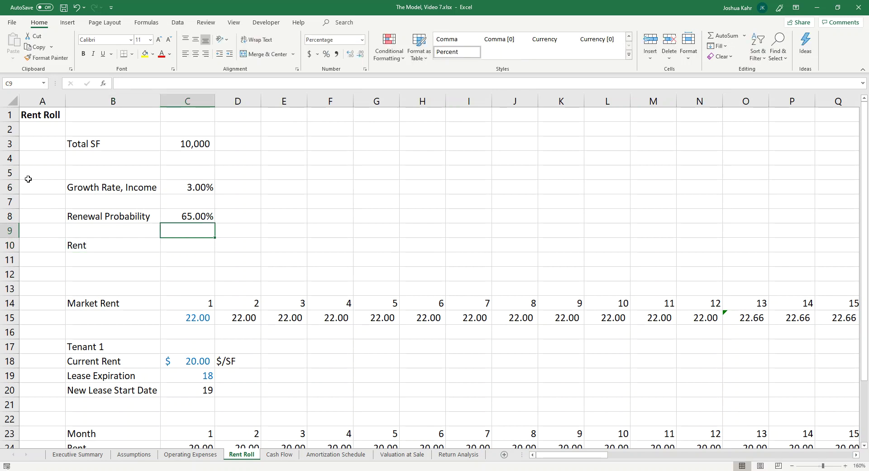
{"action": "type", "text": "New"}
{"action": "key", "text": "Right"}
{"action": "type", "text": "Reneew"}
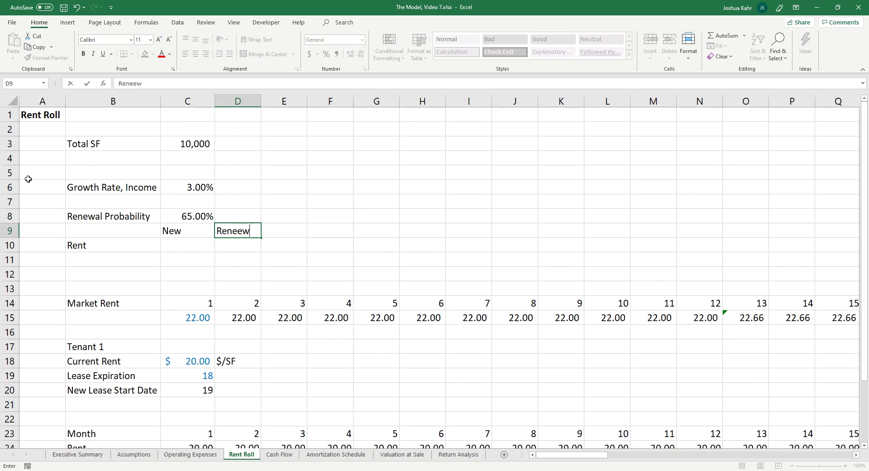
{"action": "key", "text": "BackSpace"}
{"action": "key", "text": "BackSpace"}
{"action": "type", "text": "wal"}
{"action": "key", "text": "Right"}
{"action": "type", "text": "Weri"}
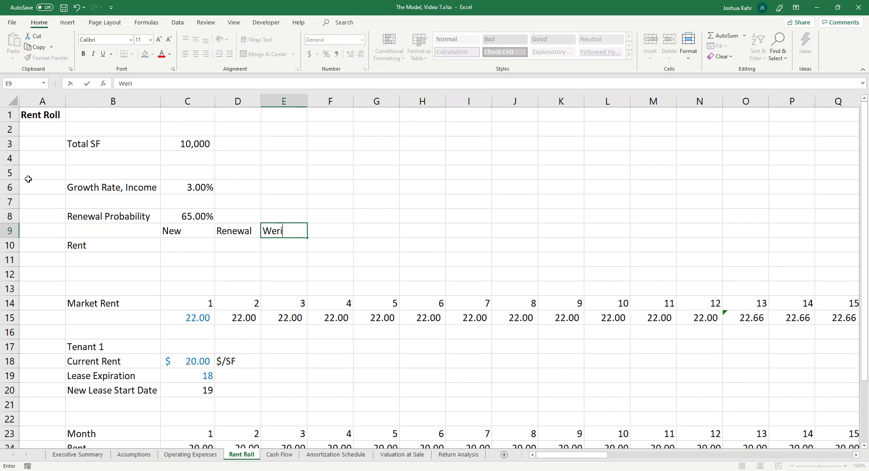
{"action": "key", "text": "BackSpace"}
{"action": "key", "text": "BackSpace"}
{"action": "type", "text": "ighted"}
{"action": "key", "text": "Return"}
Step: Insert a blank row above the New, Renewal and Weighted headers
{"action": "key", "text": "Up"}
{"action": "key", "text": "ctrl+shift+plus"}
{"action": "key", "text": "r"}
{"action": "key", "text": "Return"}
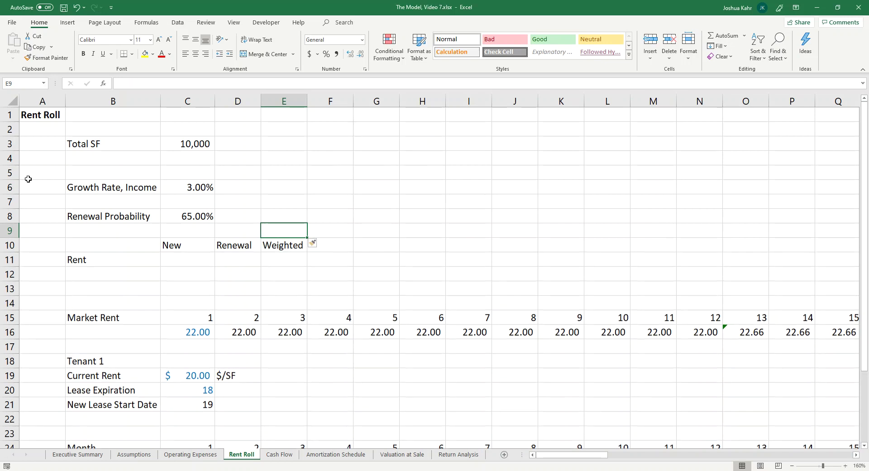
Step: Add the row label "Downtime" in B12, directly below Rent
{"action": "key", "text": "Down"}
{"action": "key", "text": "Down"}
{"action": "key", "text": "Down"}
{"action": "key", "text": "Left"}
{"action": "key", "text": "Left"}
{"action": "key", "text": "Left"}
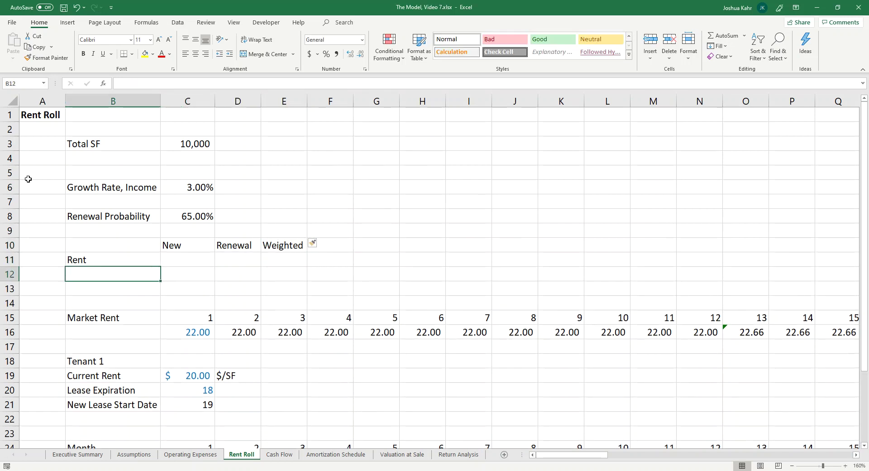
{"action": "type", "text": "D"}
{"action": "key", "text": "BackSpace"}
{"action": "type", "text": "Downti"}
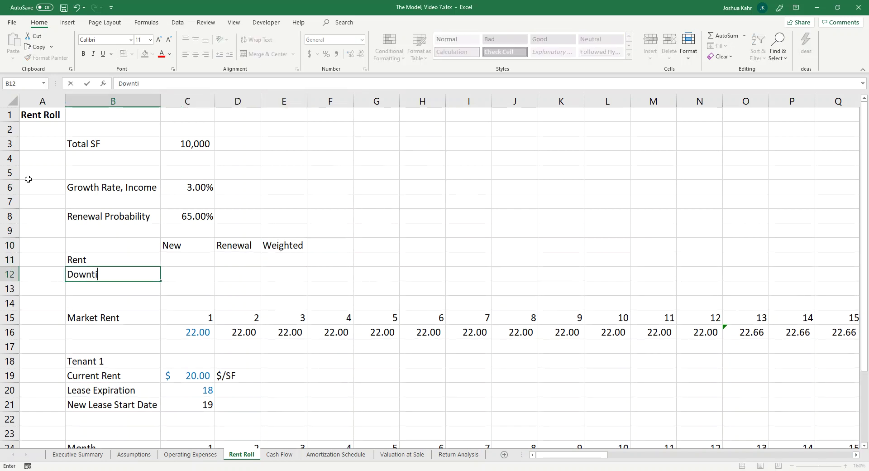
{"action": "type", "text": "me"}
{"action": "key", "text": "Right"}
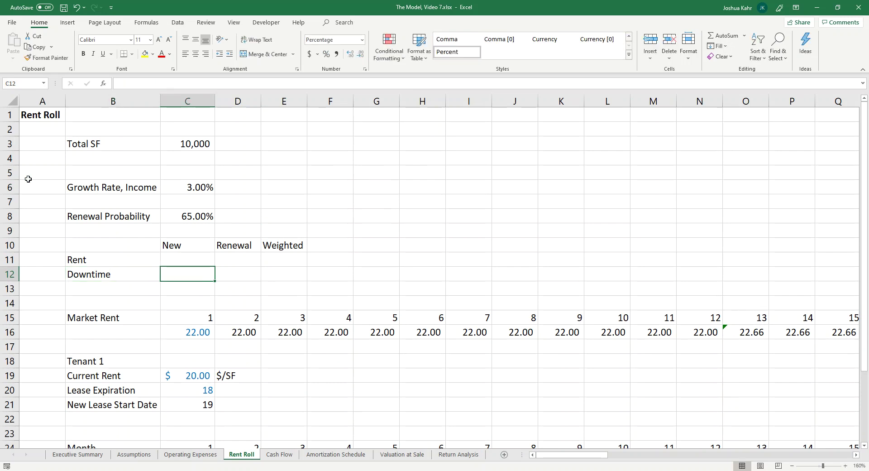
Step: Enter rents of 25 under New and 21 under Renewal, and format C11:E12 as numbers with two decimals
{"action": "key", "text": "Up"}
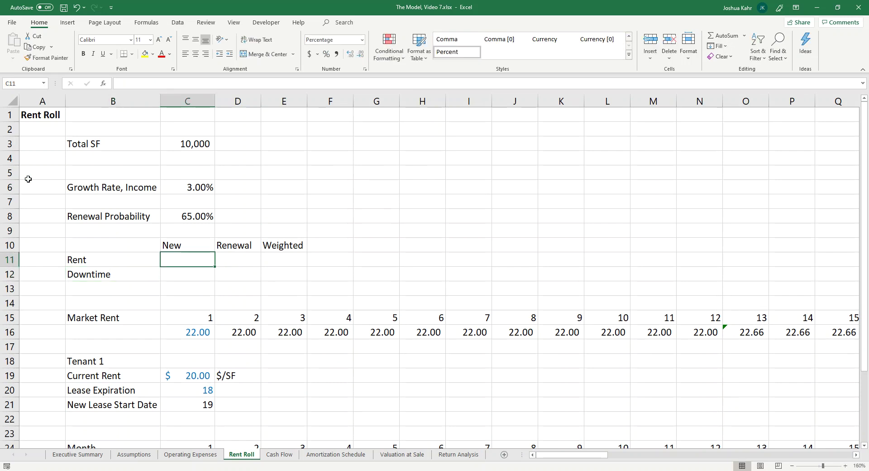
{"action": "type", "text": "25"}
{"action": "key", "text": "Delete"}
{"action": "key", "text": "ctrl+Return"}
{"action": "key", "text": "shift+Down"}
{"action": "key", "text": "shift+Right"}
{"action": "key", "text": "shift+Right"}
{"action": "key", "text": "ctrl+shift+1"}
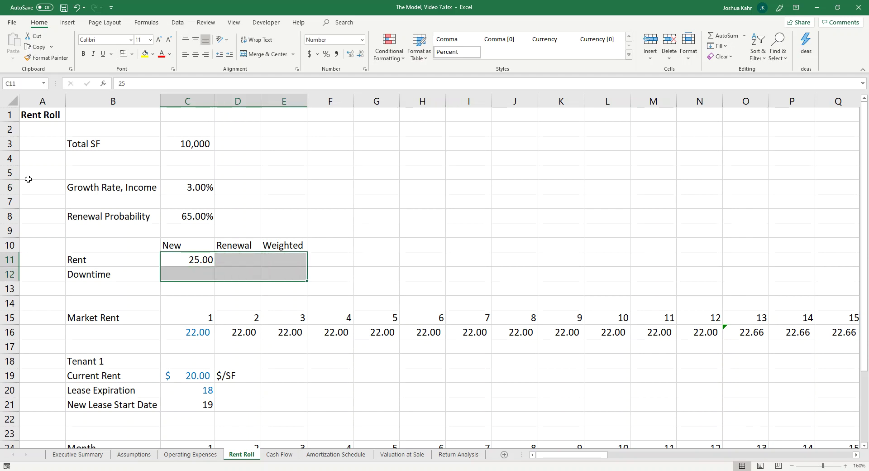
{"action": "key", "text": "Right"}
{"action": "type", "text": "21"}
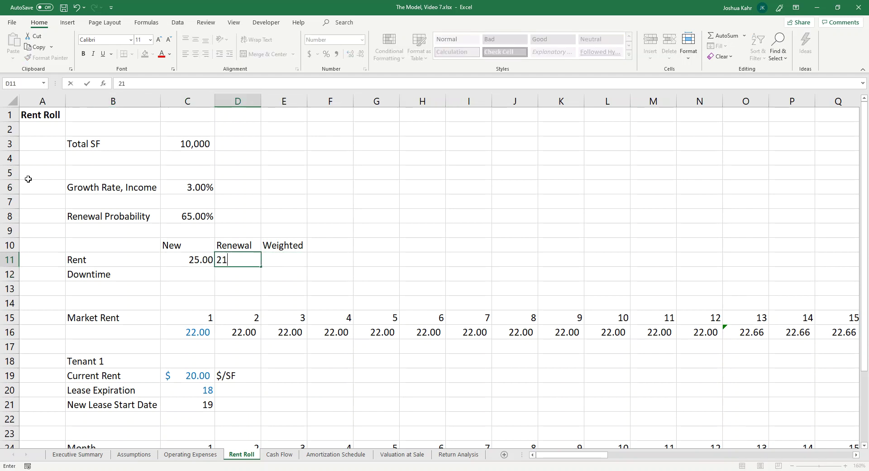
{"action": "key", "text": "Right"}
Step: Calculate the weighted rent in E11 from the renewal probability with the formula +C11*(1-C8)+D11*(C8)
{"action": "type", "text": "+"}
{"action": "key", "text": "Left"}
{"action": "key", "text": "Left"}
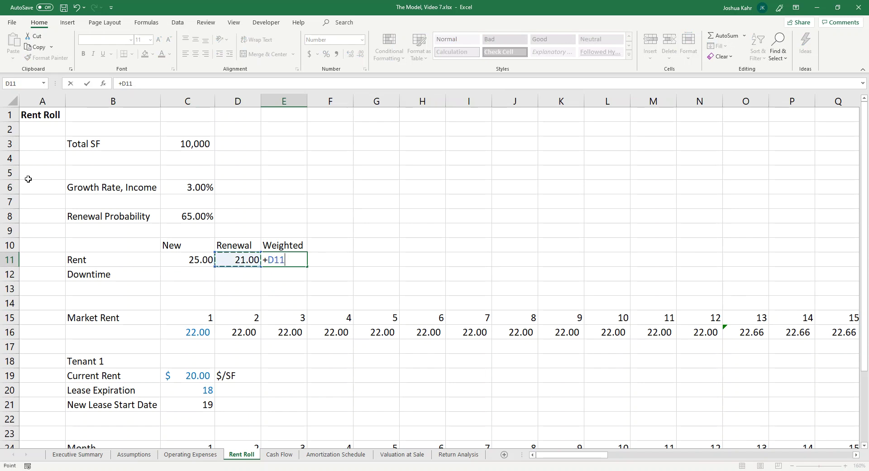
{"action": "type", "text": "*("}
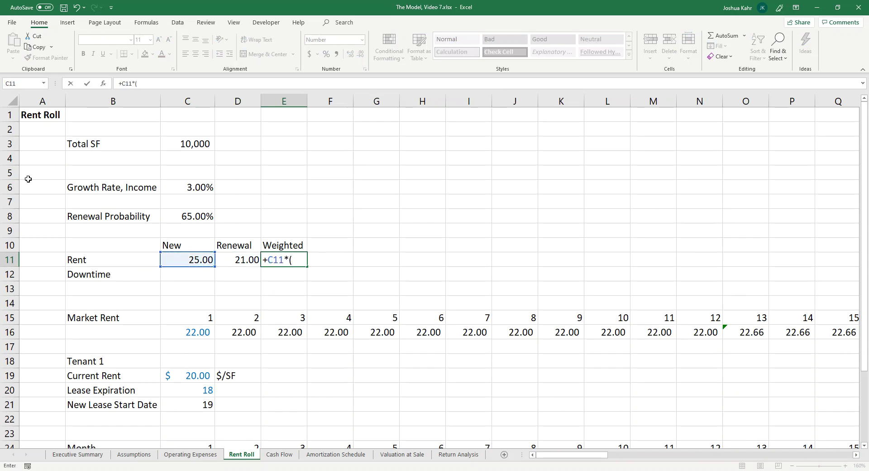
{"action": "type", "text": "1-"}
{"action": "left_click", "coordinate": [197, 217]}
{"action": "type", "text": ")+"}
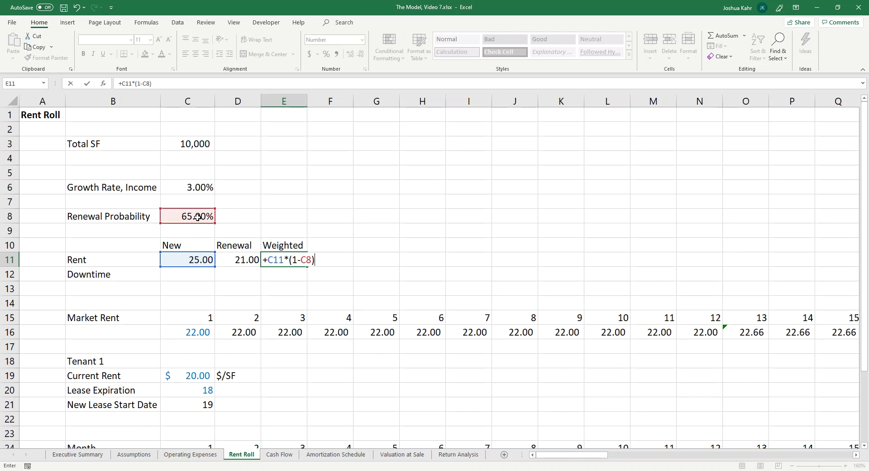
{"action": "left_click", "coordinate": [235, 260]}
{"action": "type", "text": "*("}
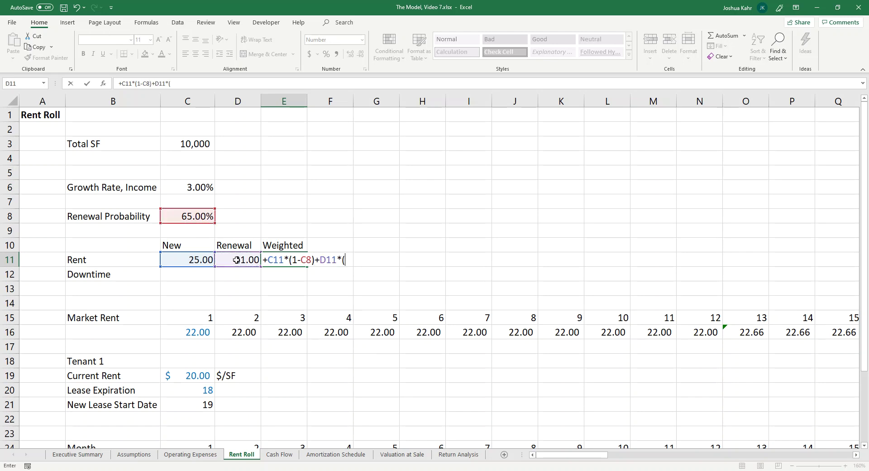
{"action": "left_click", "coordinate": [199, 218]}
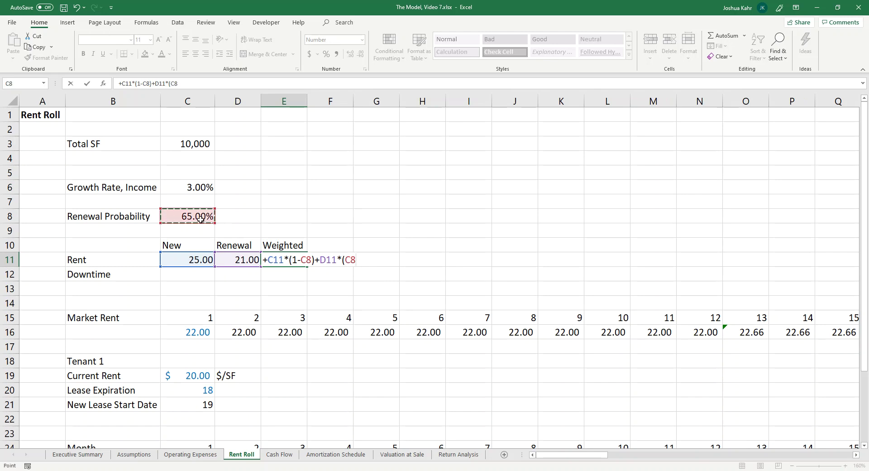
{"action": "type", "text": ")"}
{"action": "key", "text": "Return"}
{"action": "key", "text": "Up"}
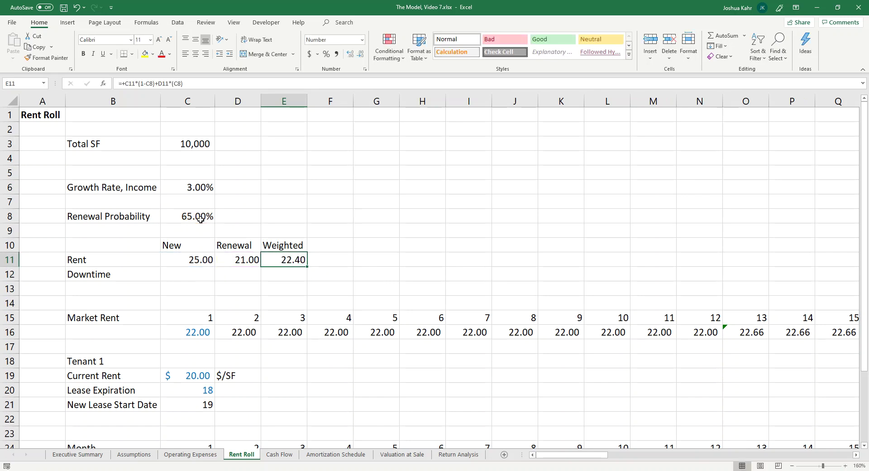
Step: Link the month 1 market rent in C16 to the weighted rent in E11
{"action": "left_click", "coordinate": [197, 335]}
{"action": "type", "text": "+"}
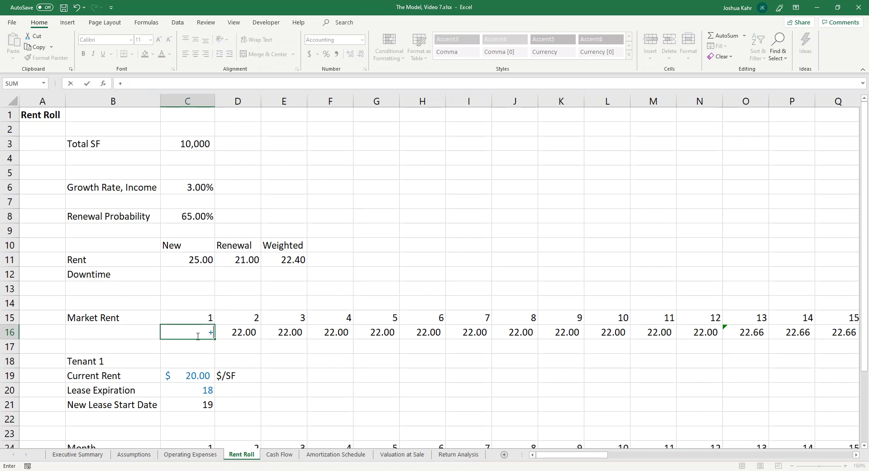
{"action": "left_click", "coordinate": [291, 263]}
{"action": "key", "text": "Return"}
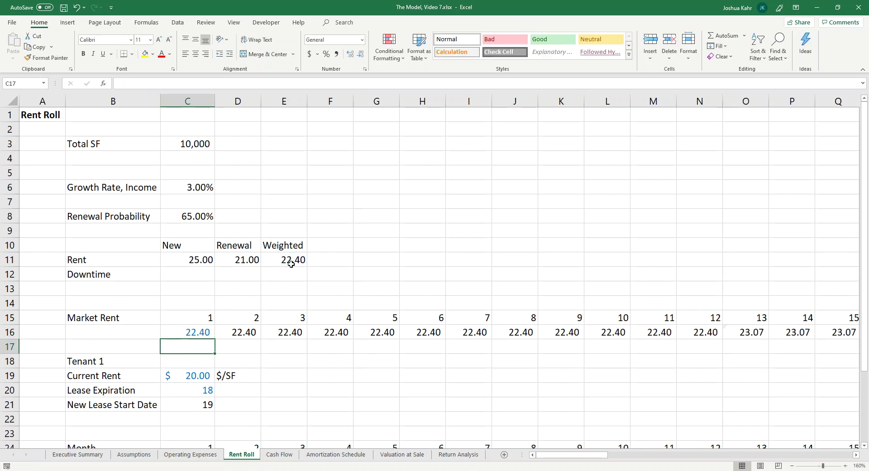
Step: Try to change the font color of the New and Renewal rents in C11:D11 to blue
{"action": "key", "text": "Up"}
{"action": "key", "text": "Up"}
{"action": "key", "text": "Up"}
{"action": "key", "text": "Up"}
{"action": "key", "text": "Up"}
{"action": "key", "text": "Up"}
{"action": "key", "text": "shift+Right"}
{"action": "key", "text": "shift+Left"}
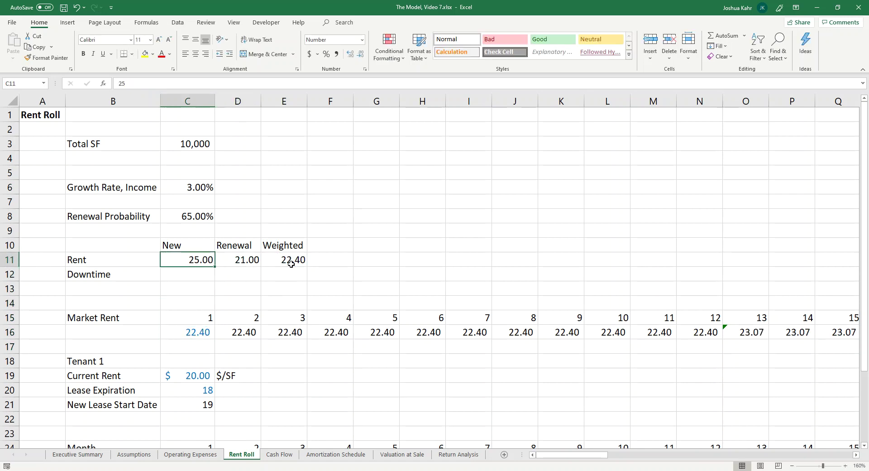
{"action": "key", "text": "shift+Right"}
{"action": "left_click", "coordinate": [169, 54]}
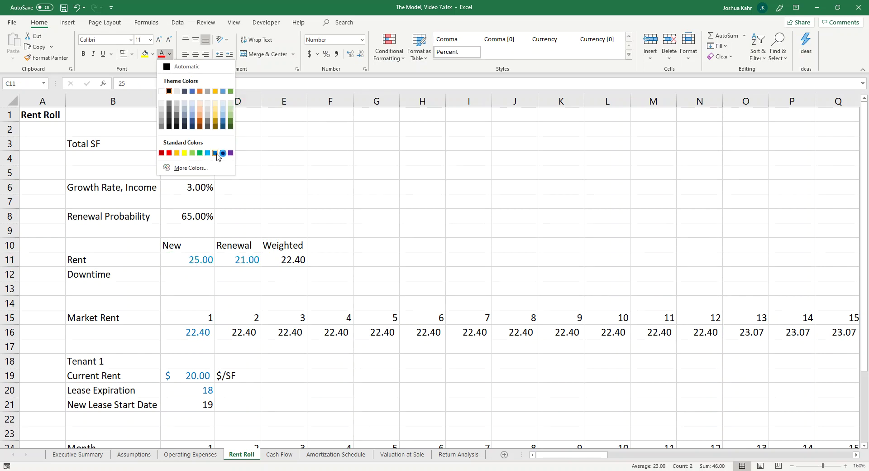
{"action": "left_click", "coordinate": [211, 225]}
Step: Set the font color of the renewal probability in C8 to the standard blue
{"action": "left_click", "coordinate": [190, 216]}
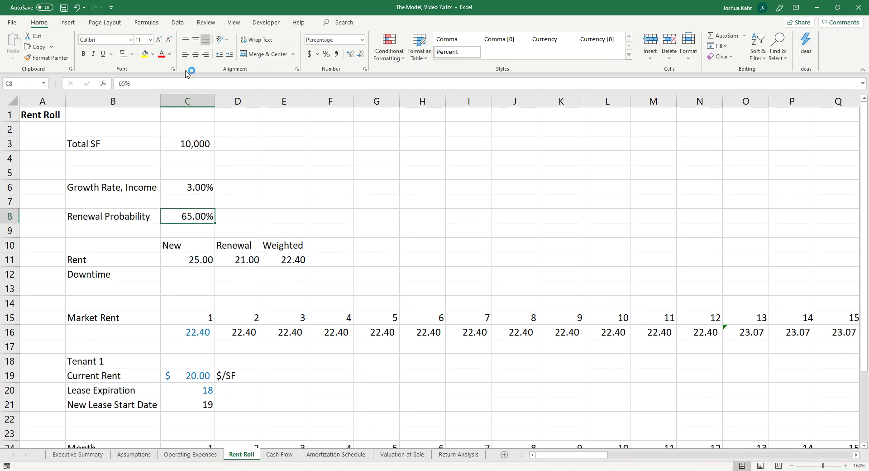
{"action": "left_click", "coordinate": [171, 54]}
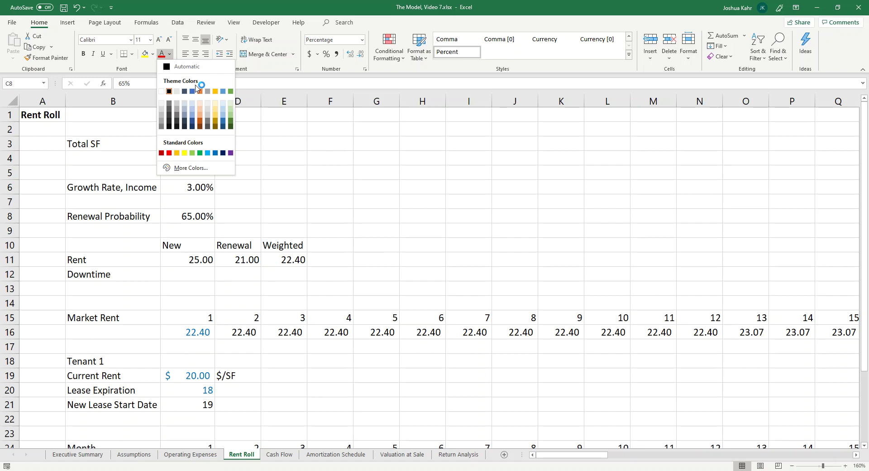
{"action": "left_click", "coordinate": [219, 149]}
Step: Reset the font color of the month 1 market rent in C16 to Automatic black
{"action": "left_click", "coordinate": [227, 244]}
{"action": "left_click", "coordinate": [202, 330]}
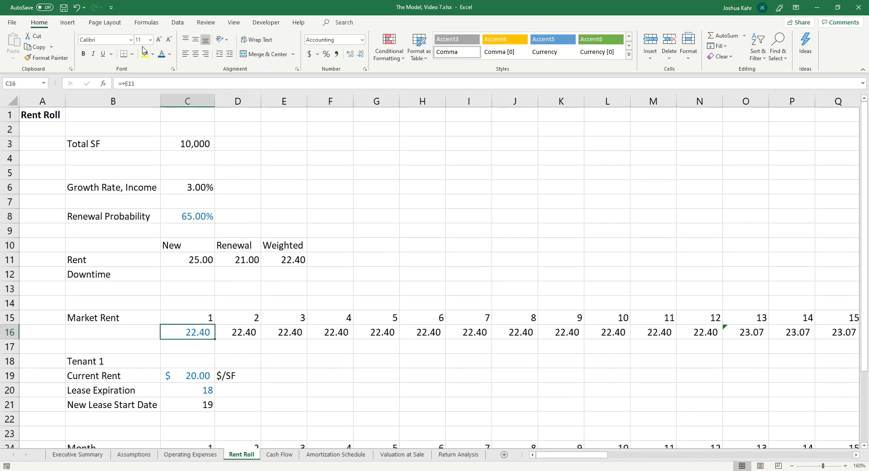
{"action": "left_click", "coordinate": [170, 53]}
{"action": "left_click", "coordinate": [177, 68]}
{"action": "left_click", "coordinate": [330, 216]}
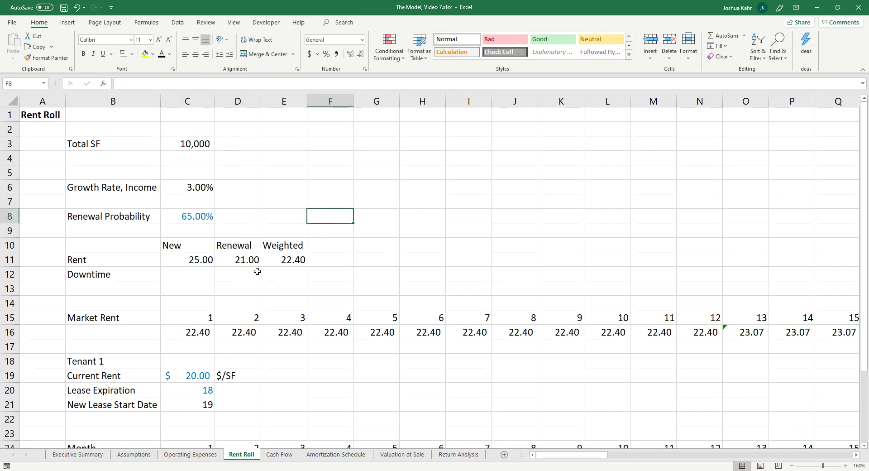
Step: Set the font color of the New and Renewal rents in C11:D11 to the standard blue
{"action": "key", "text": "Down"}
{"action": "key", "text": "Down"}
{"action": "key", "text": "Down"}
{"action": "key", "text": "Left"}
{"action": "key", "text": "Left"}
{"action": "key", "text": "Left"}
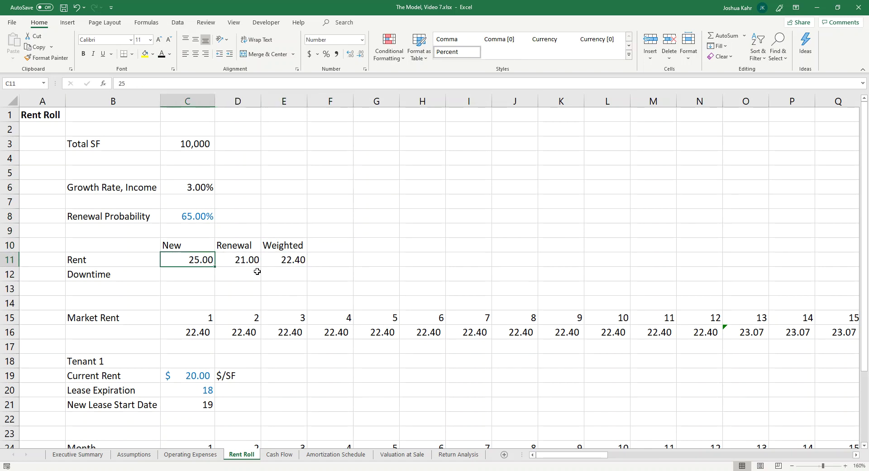
{"action": "key", "text": "shift+Right"}
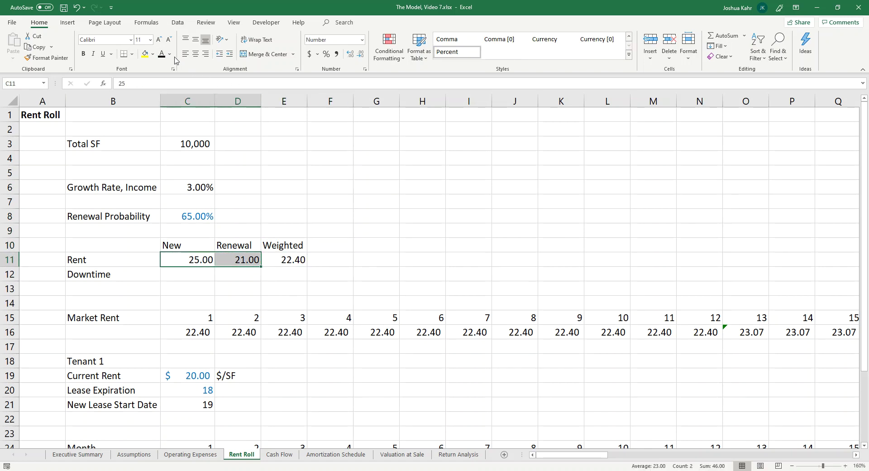
{"action": "left_click", "coordinate": [170, 54]}
{"action": "left_click", "coordinate": [219, 150]}
{"action": "key", "text": "Right"}
{"action": "key", "text": "Right"}
{"action": "key", "text": "Right"}
Step: Enter a New downtime of 6 in C12
{"action": "left_click", "coordinate": [210, 280]}
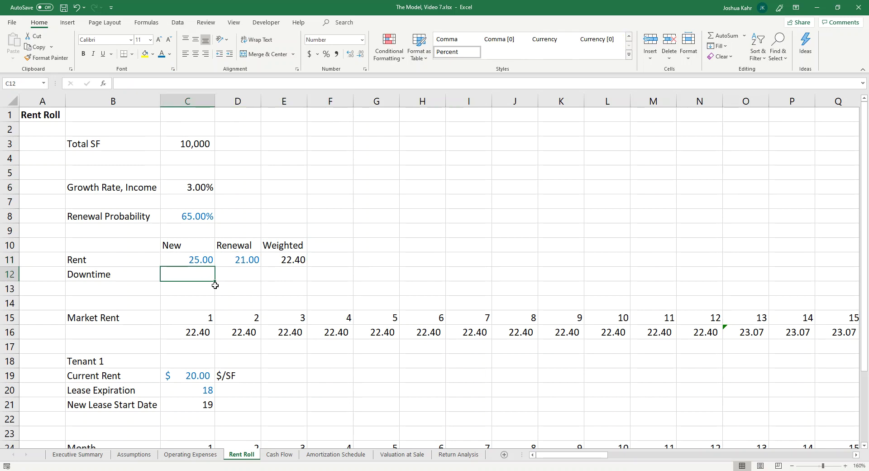
{"action": "type", "text": "6"}
{"action": "key", "text": "Tab"}
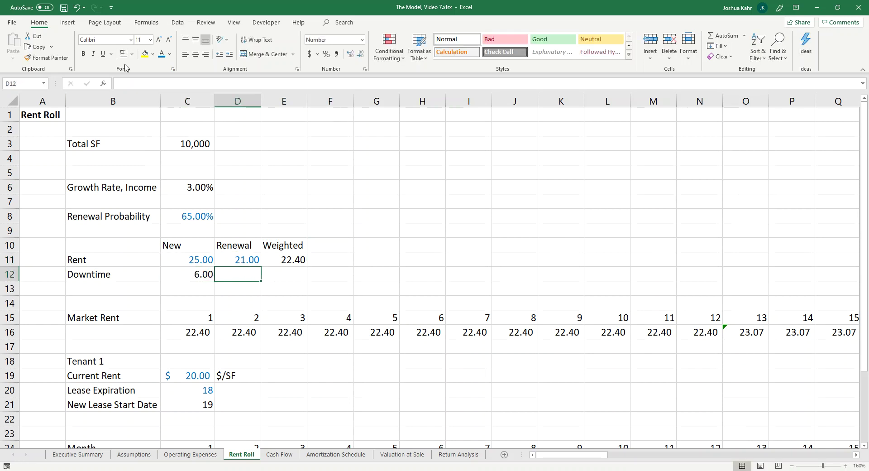
Step: Shade the empty Renewal downtime cell D12 with a gray fill
{"action": "left_click", "coordinate": [153, 54]}
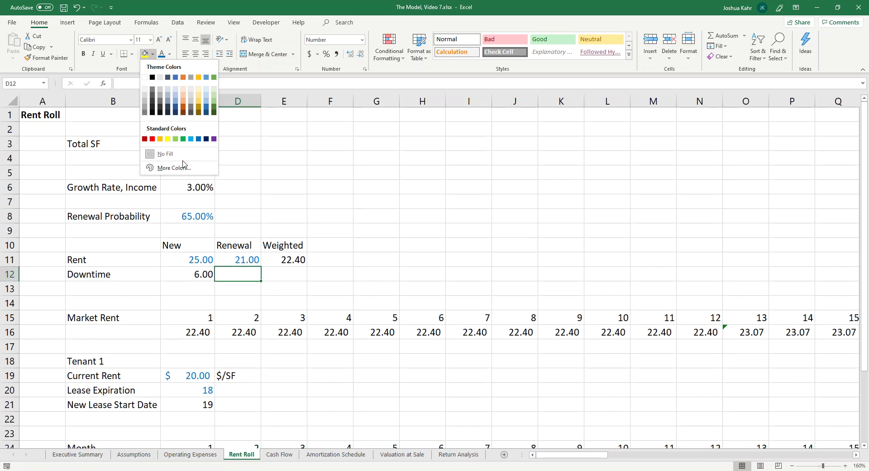
{"action": "left_click", "coordinate": [164, 153]}
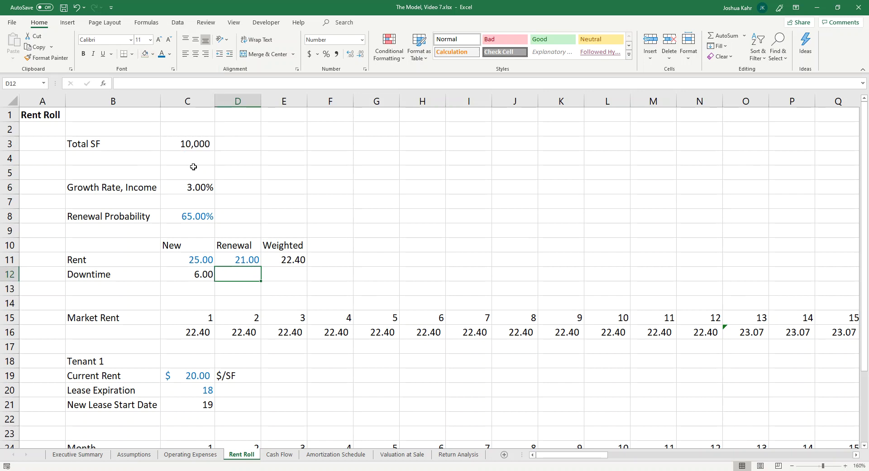
{"action": "left_click", "coordinate": [153, 53]}
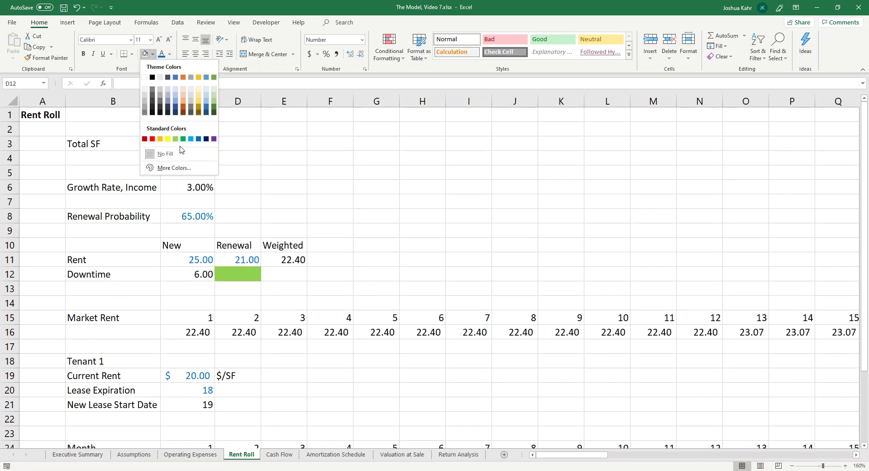
{"action": "left_click", "coordinate": [145, 109]}
{"action": "left_click", "coordinate": [316, 233]}
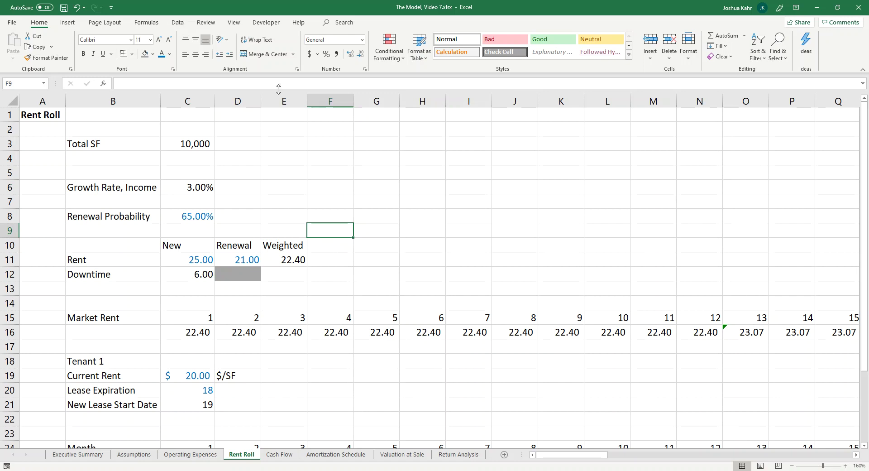
Step: Try to fill the weighted rent formula from E11 down to the downtime row in E12 and check its references
{"action": "left_click", "coordinate": [298, 262]}
{"action": "left_click_drag", "start_coordinate": [308, 267], "coordinate": [308, 281]}
{"action": "left_click", "coordinate": [296, 276]}
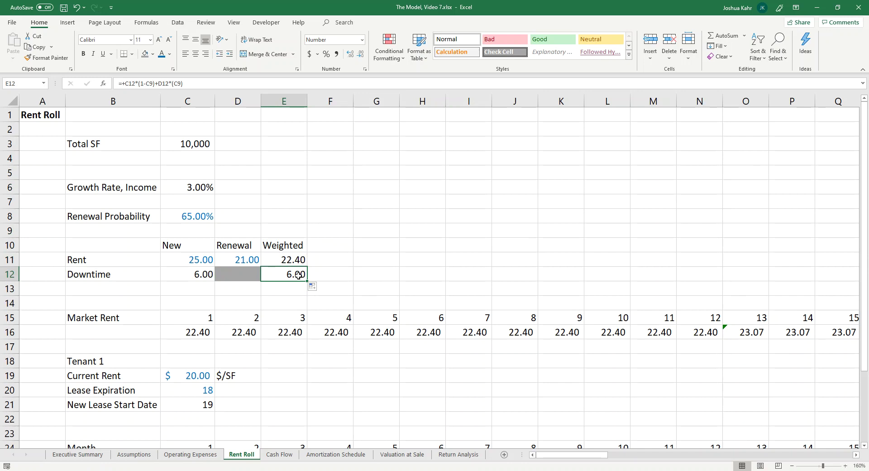
{"action": "key", "text": "F2"}
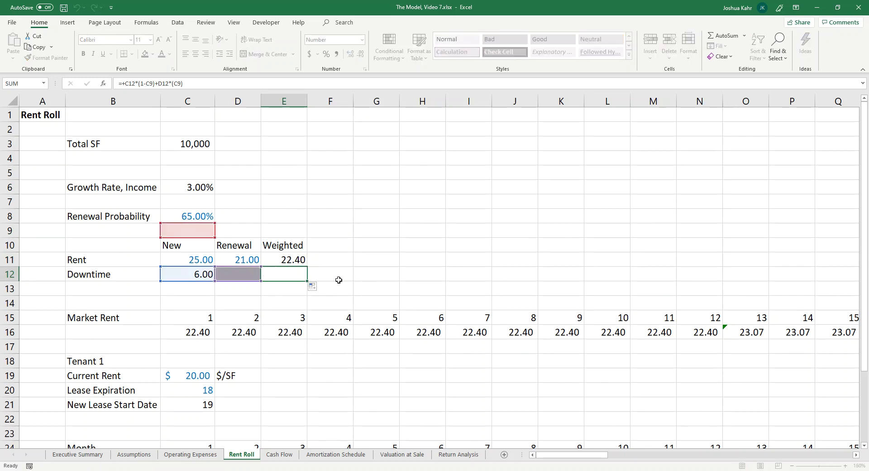
{"action": "key", "text": "Escape"}
Step: Make both renewal probability references absolute in E11, so the formula reads =+C11*(1-$C$8)+D11*($C$8)
{"action": "left_click", "coordinate": [291, 259]}
{"action": "key", "text": "F2"}
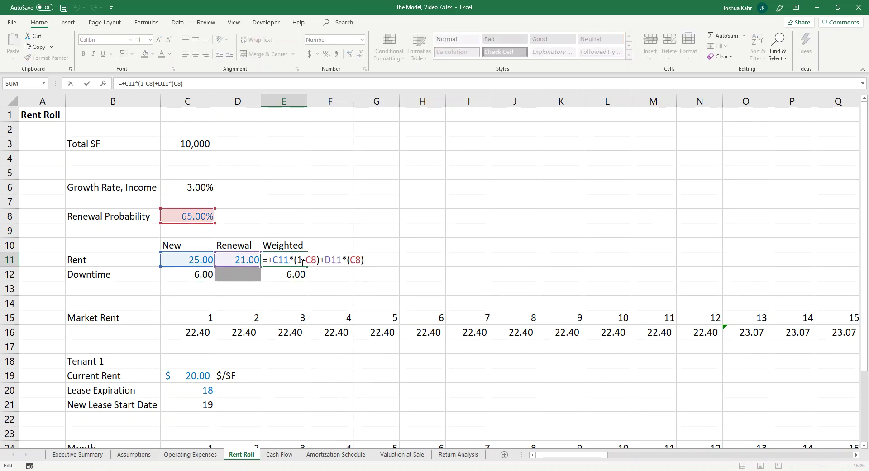
{"action": "left_click", "coordinate": [316, 259]}
{"action": "key", "text": "F4"}
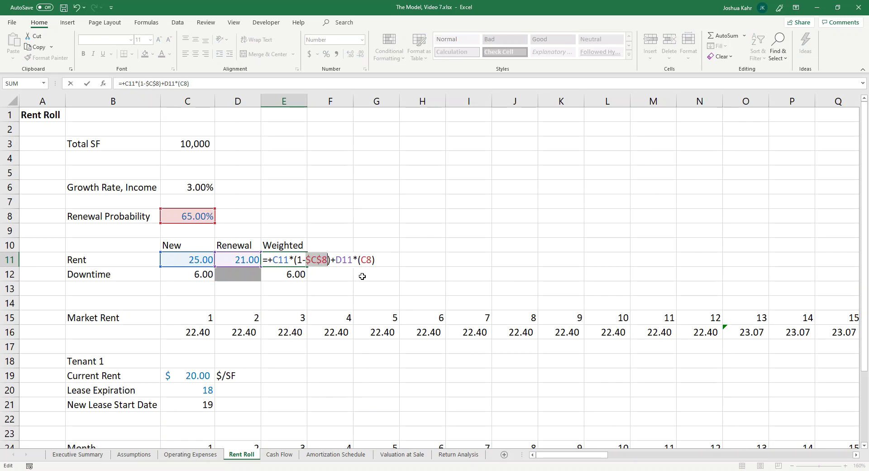
{"action": "left_click", "coordinate": [366, 260]}
{"action": "key", "text": "F4"}
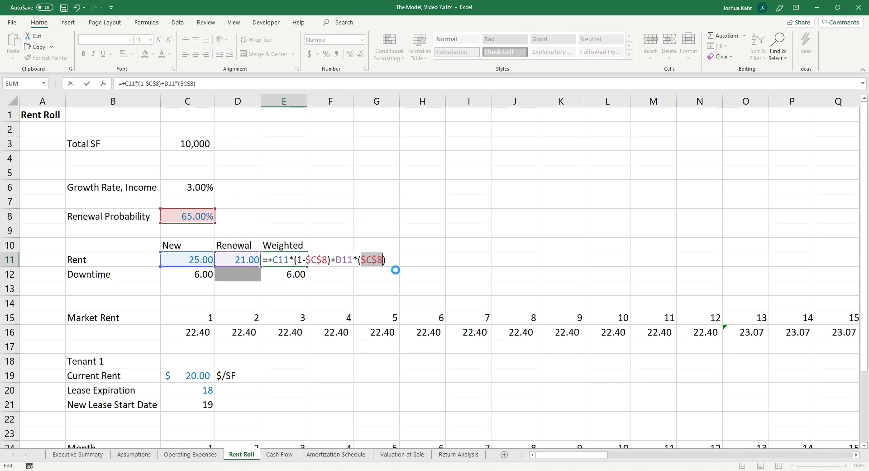
{"action": "key", "text": "Return"}
Step: Copy the weighted formula from E11 to the weighted downtime cell E12 and check its references
{"action": "key", "text": "Up"}
{"action": "key", "text": "ctrl+c"}
{"action": "key", "text": "Down"}
{"action": "key", "text": "ctrl+v"}
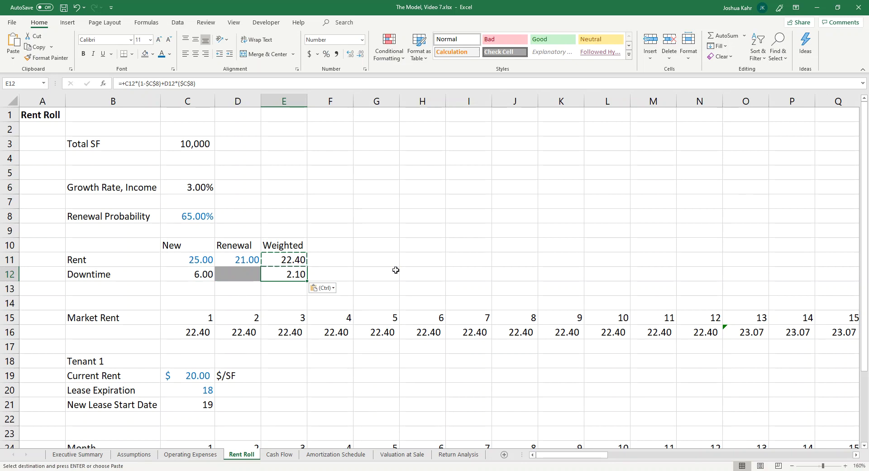
{"action": "key", "text": "F2"}
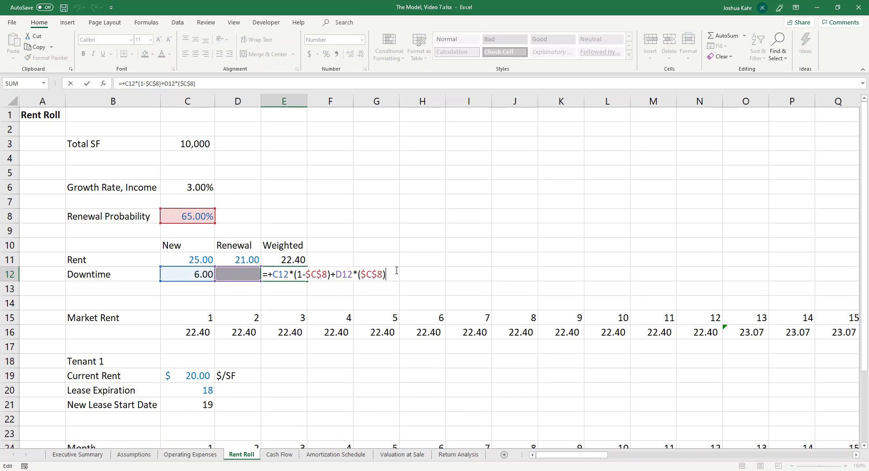
{"action": "key", "text": "ctrl+Return"}
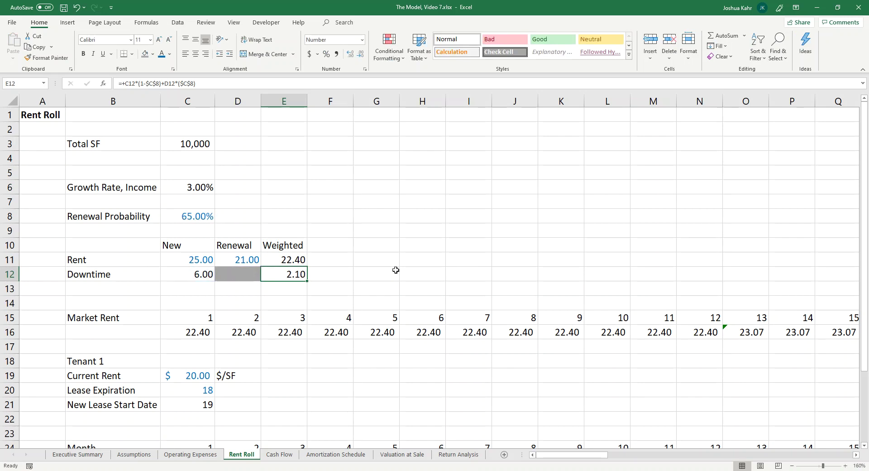
Step: Add the note "<-- Rounded" in F12 beside the weighted downtime
{"action": "key", "text": "Right"}
{"action": "type", "text": "<"}
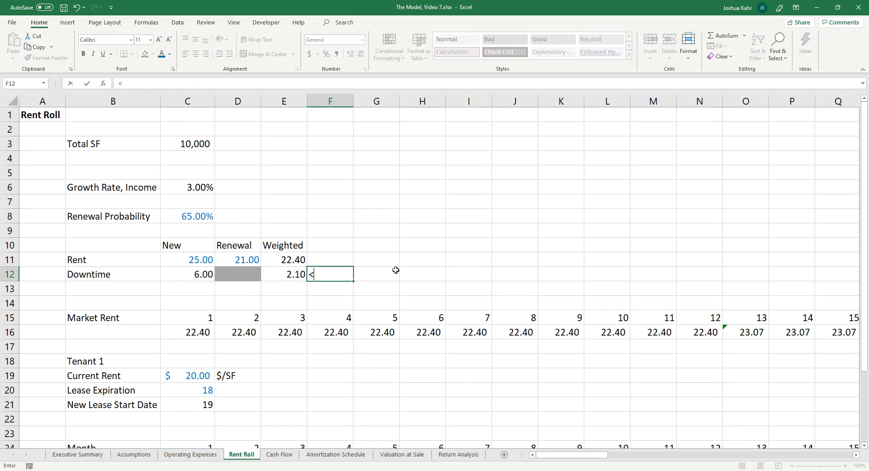
{"action": "type", "text": "-- Rounded"}
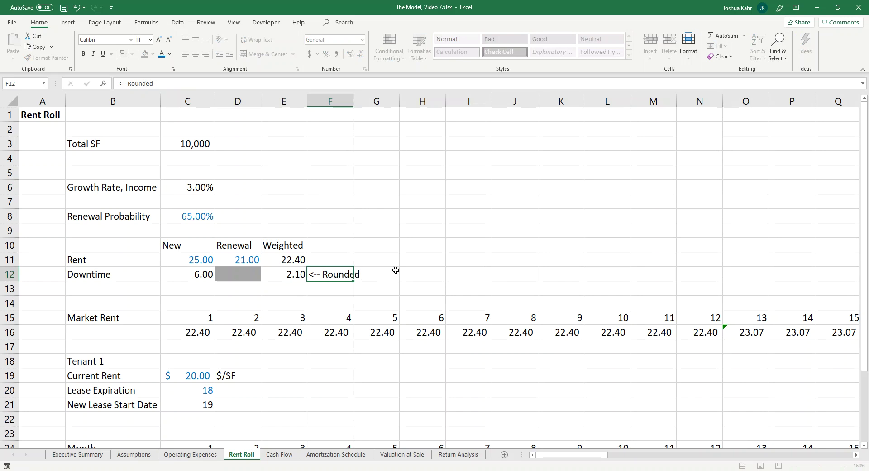
{"action": "key", "text": "Return"}
Step: Round the weighted downtime in E12 to whole months with the formula =round(C12*(1-$C$8)+D12*($C$8), 0)
{"action": "key", "text": "Up"}
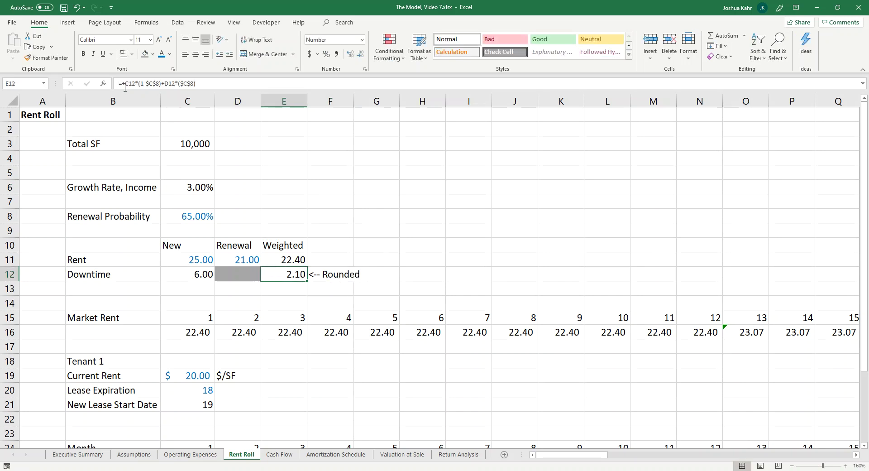
{"action": "left_click", "coordinate": [124, 87]}
{"action": "type", "text": "ropund"}
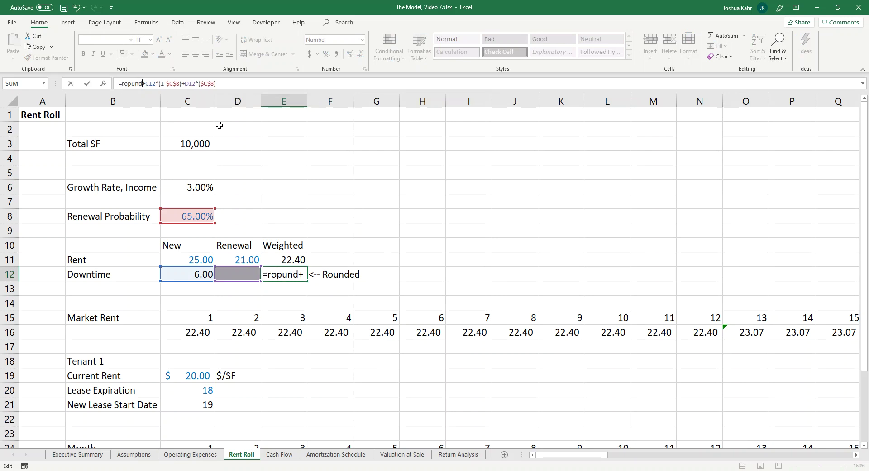
{"action": "type", "text": "("}
{"action": "key", "text": "Delete"}
{"action": "key", "text": "Right"}
{"action": "key", "text": "Right"}
{"action": "key", "text": "Right"}
{"action": "key", "text": "Right"}
{"action": "key", "text": "Right"}
{"action": "key", "text": "Right"}
{"action": "key", "text": "Right"}
{"action": "key", "text": "Right"}
{"action": "key", "text": "Right"}
{"action": "key", "text": "Right"}
{"action": "key", "text": "Right"}
{"action": "key", "text": "Right"}
{"action": "key", "text": "Right"}
{"action": "key", "text": "Right"}
{"action": "key", "text": "Right"}
{"action": "key", "text": "Right"}
{"action": "key", "text": "Right"}
{"action": "key", "text": "Right"}
{"action": "key", "text": "Right"}
{"action": "key", "text": "Right"}
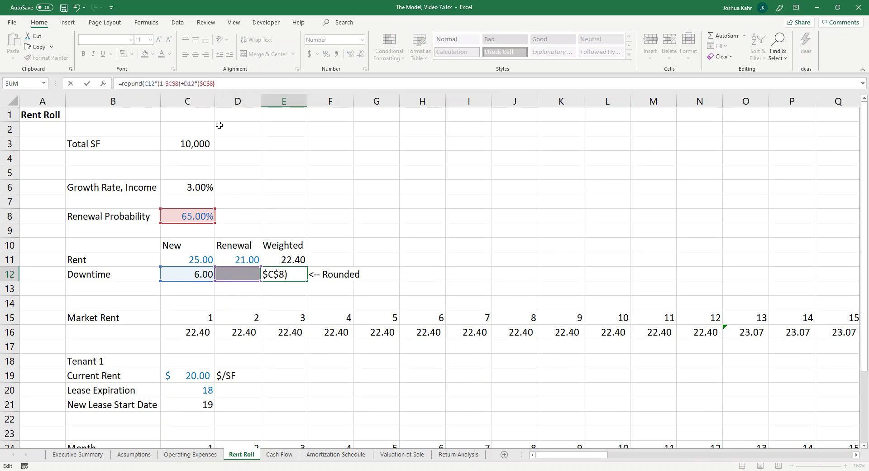
{"action": "type", "text": ", 0)"}
{"action": "key", "text": "Home"}
{"action": "key", "text": "Right"}
{"action": "key", "text": "Right"}
{"action": "key", "text": "Right"}
{"action": "key", "text": "Right"}
{"action": "key", "text": "BackSpace"}
{"action": "key", "text": "Return"}
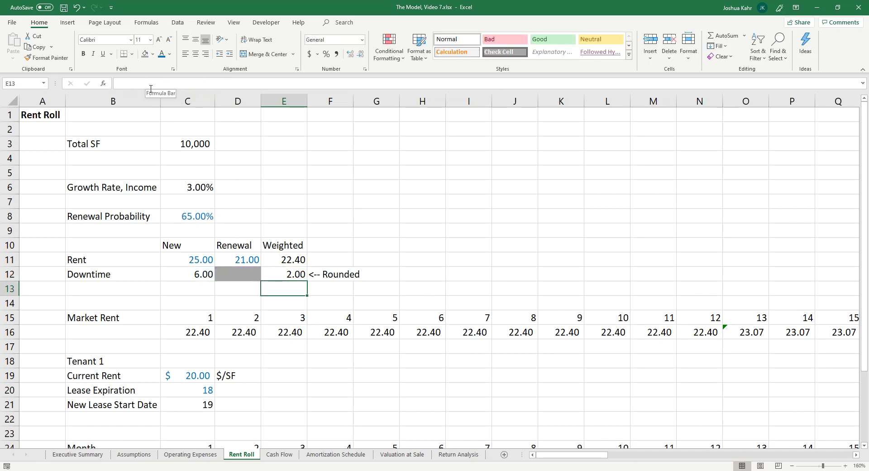
Step: Add the weighted downtime to Tenant 1's new lease start date in C21 with the formula =+C20+1+E12
{"action": "left_click", "coordinate": [324, 393]}
{"action": "scroll", "coordinate": [321, 392], "scroll_direction": "down", "scroll_amount": 3}
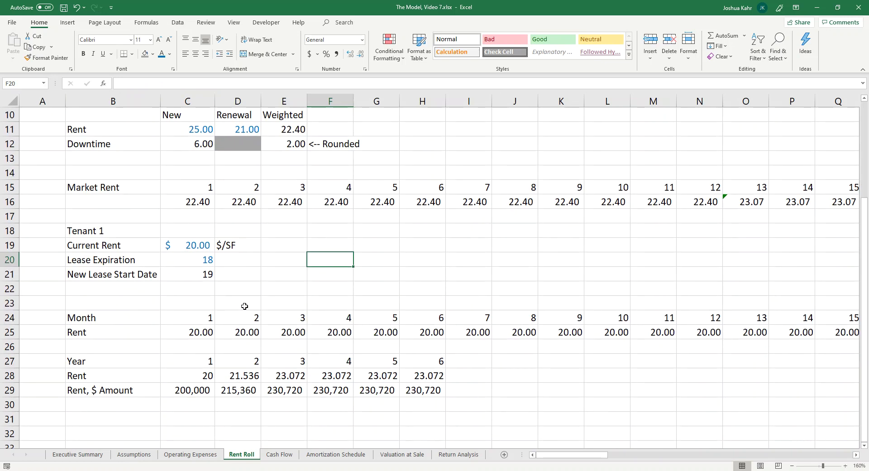
{"action": "left_click", "coordinate": [210, 275]}
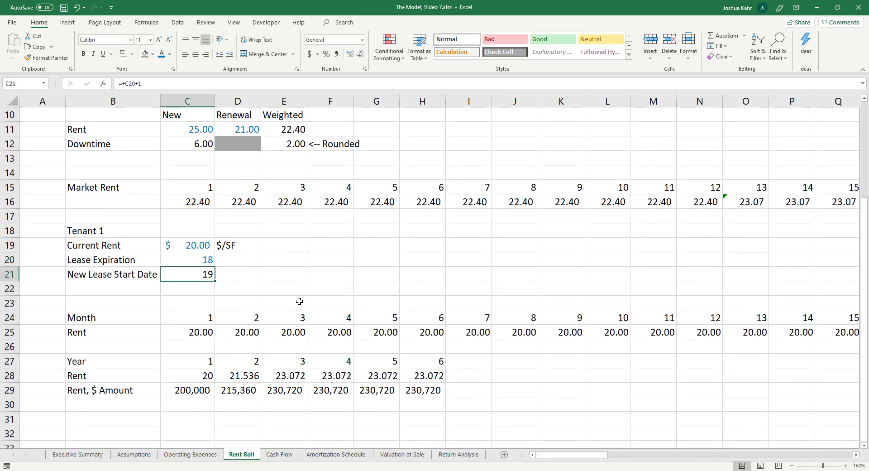
{"action": "key", "text": "F2"}
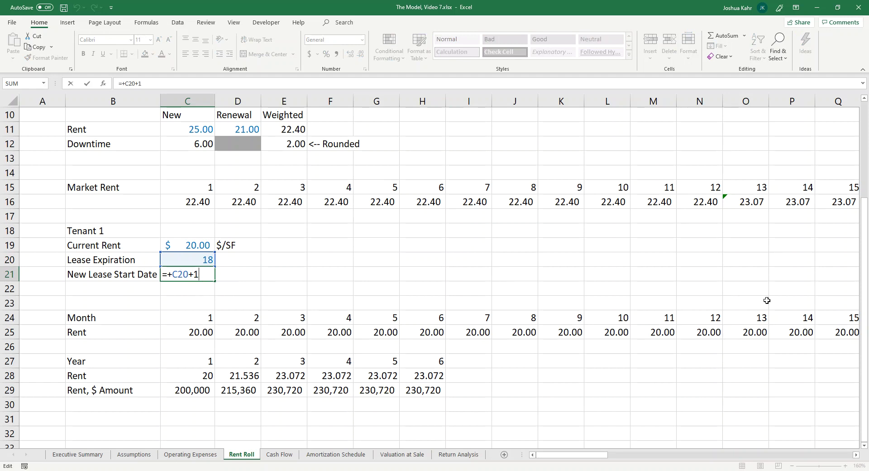
{"action": "left_click", "coordinate": [360, 277]}
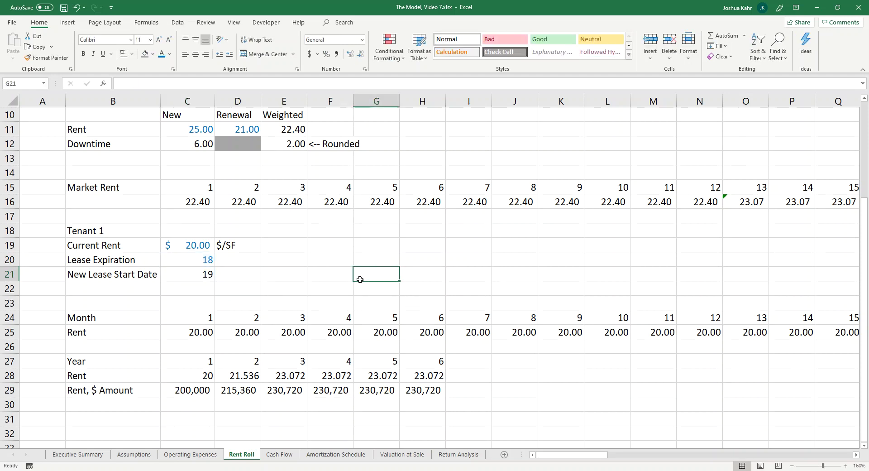
{"action": "left_click", "coordinate": [208, 274]}
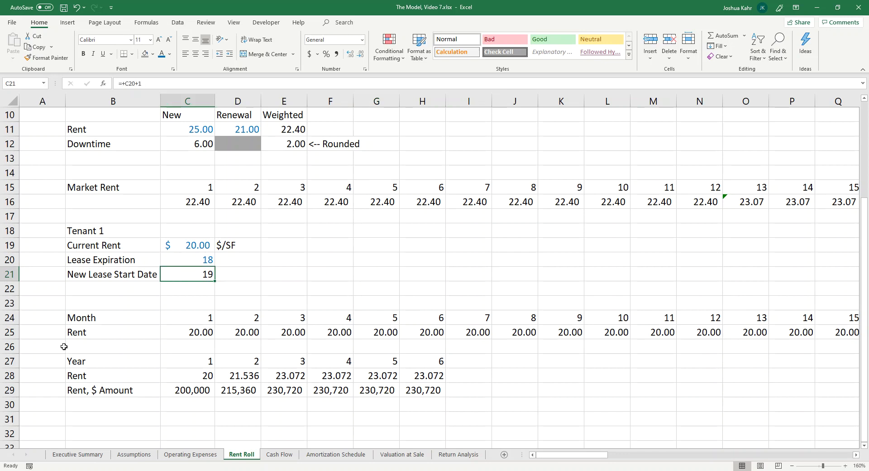
{"action": "double_click", "coordinate": [198, 277]}
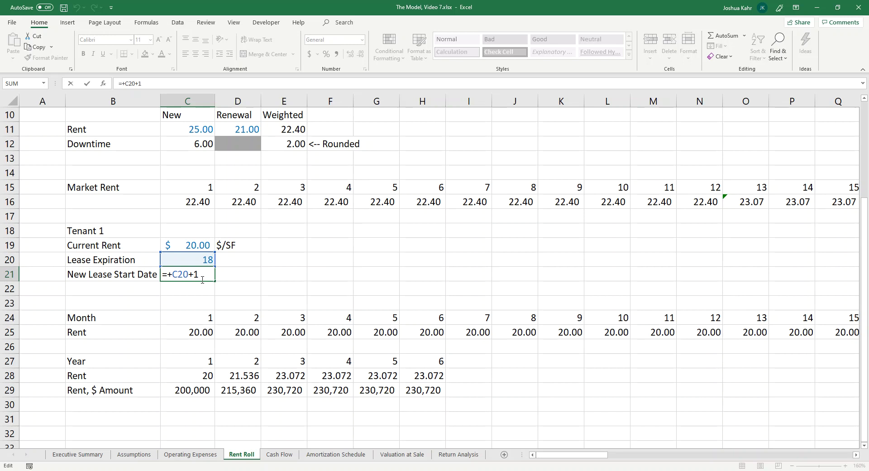
{"action": "type", "text": "+"}
{"action": "left_click", "coordinate": [294, 143]}
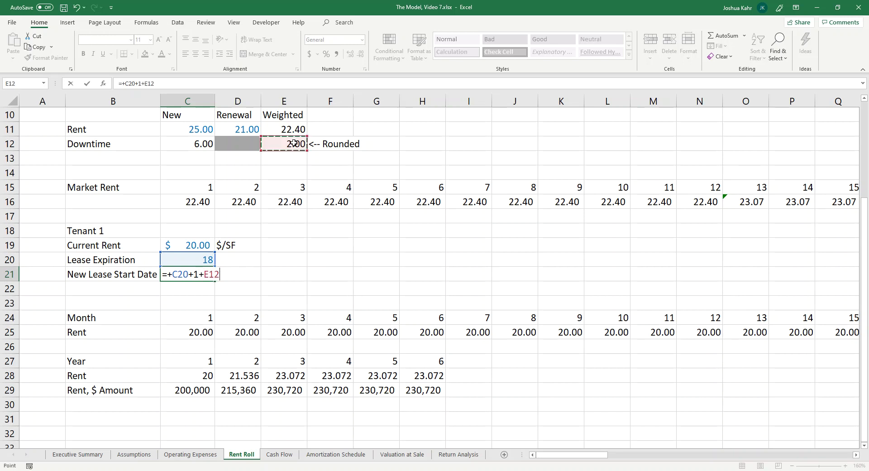
{"action": "key", "text": "Return"}
Step: Format the new lease start date in C21 to show no decimal places
{"action": "left_click", "coordinate": [209, 273]}
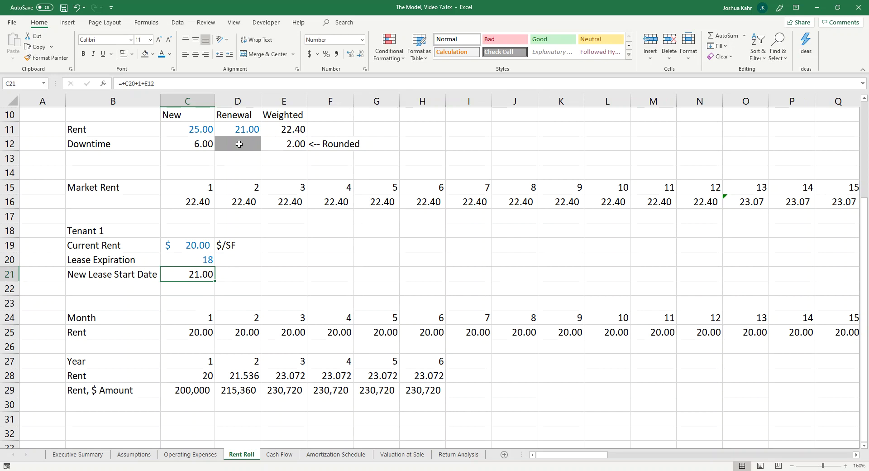
{"action": "left_click", "coordinate": [360, 54]}
{"action": "left_click", "coordinate": [360, 54]}
{"action": "left_click", "coordinate": [319, 286]}
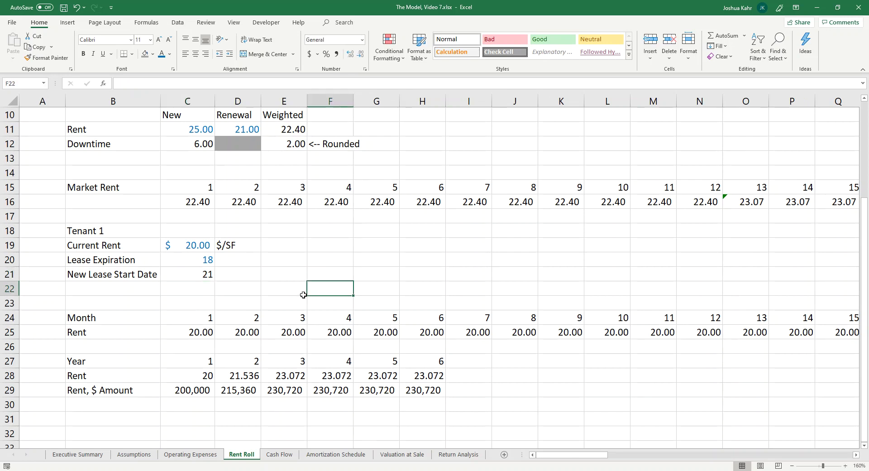
Step: Insert two blank rows at row 26, between the monthly rent and the yearly summary
{"action": "left_click", "coordinate": [9, 347]}
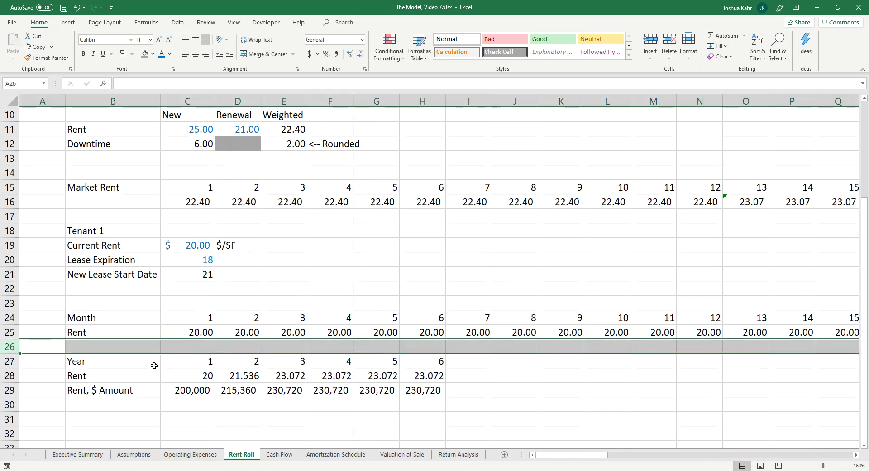
{"action": "key", "text": "ctrl+shift+plus"}
{"action": "key", "text": "ctrl+shift+plus"}
{"action": "key", "text": "Up"}
{"action": "key", "text": "Right"}
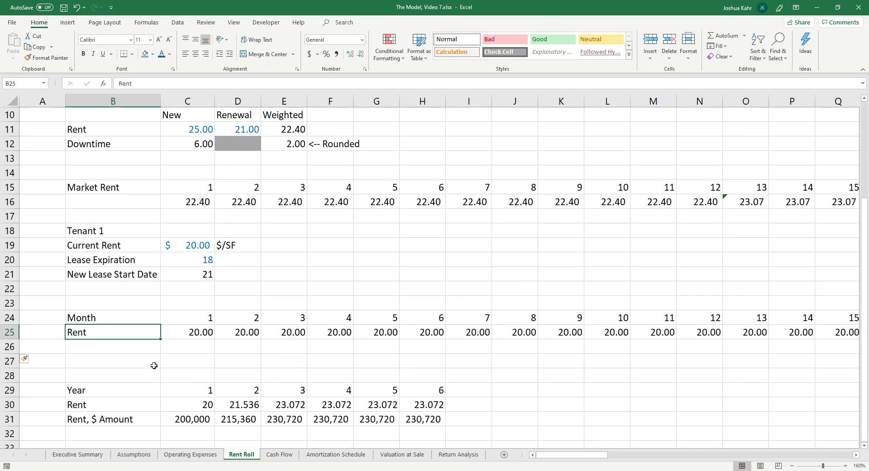
Step: Relabel the monthly rent row in B25 as "Potential Rent, before Adjustment" and widen column B to fit the label
{"action": "type", "text": "Poten"}
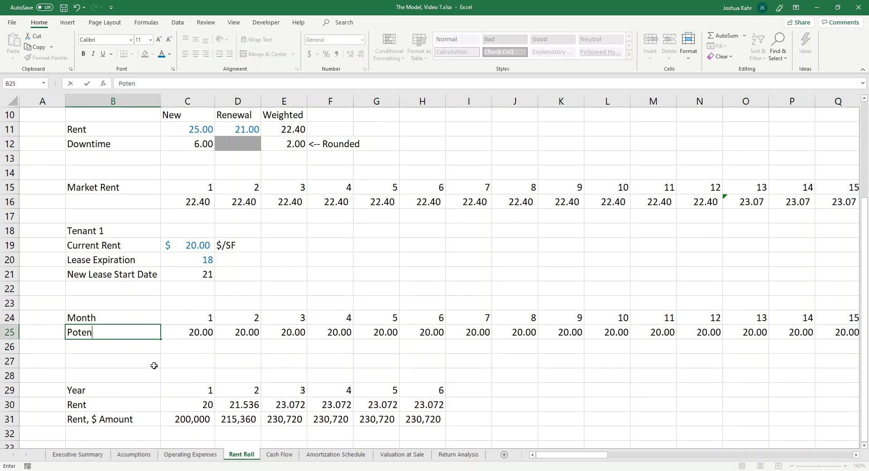
{"action": "type", "text": "tial Rent, befo"}
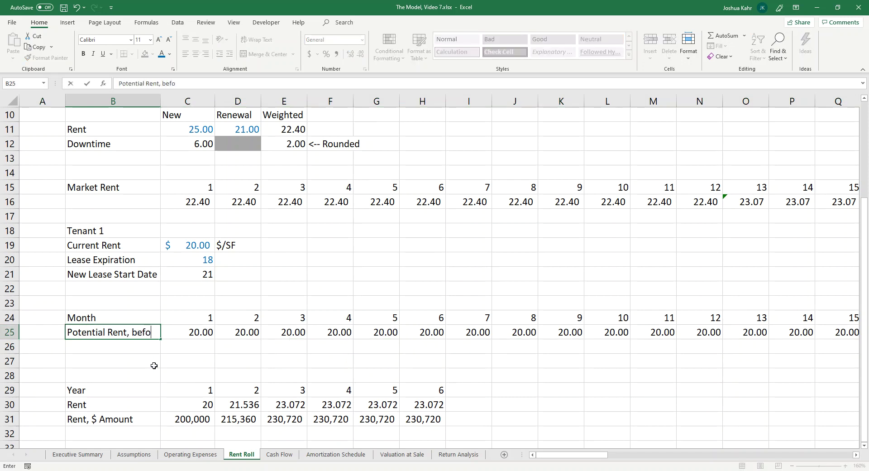
{"action": "type", "text": "re Adjustment"}
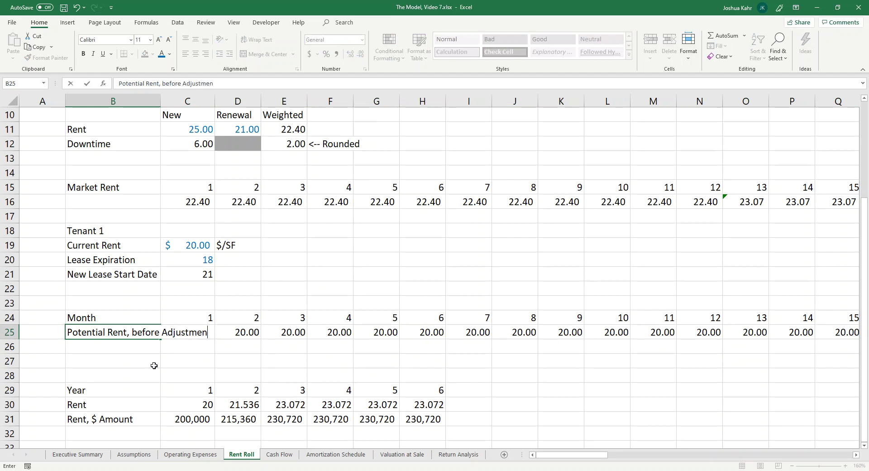
{"action": "key", "text": "Return"}
{"action": "key", "text": "Up"}
{"action": "left_click_drag", "start_coordinate": [161, 100], "coordinate": [240, 101]}
{"action": "left_click", "coordinate": [502, 346]}
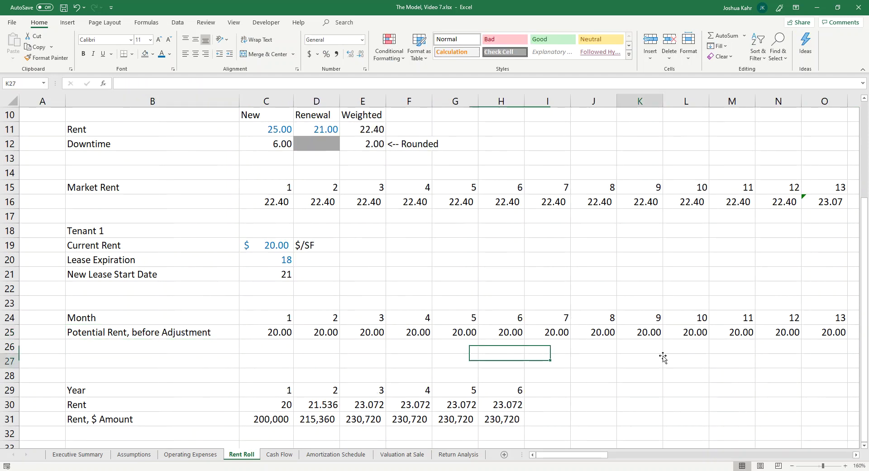
Step: Examine the monthly potential rent in row 25 and its formula around Tenant 1's lease expiration, months 16 to 21
{"action": "left_click", "coordinate": [665, 331]}
{"action": "key", "text": "Right"}
{"action": "key", "text": "Right"}
{"action": "key", "text": "Right"}
{"action": "key", "text": "Right"}
{"action": "key", "text": "Right"}
{"action": "key", "text": "Right"}
{"action": "key", "text": "Right"}
{"action": "key", "text": "Right"}
{"action": "key", "text": "Right"}
{"action": "key", "text": "Right"}
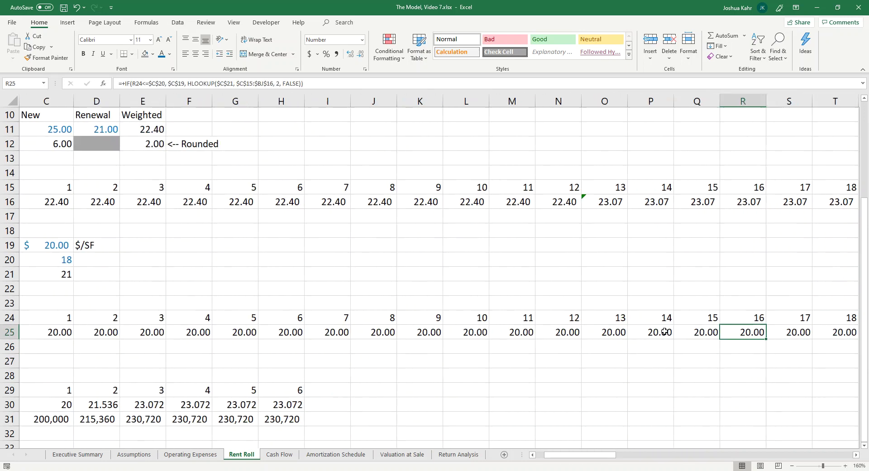
{"action": "key", "text": "Left"}
{"action": "key", "text": "Up"}
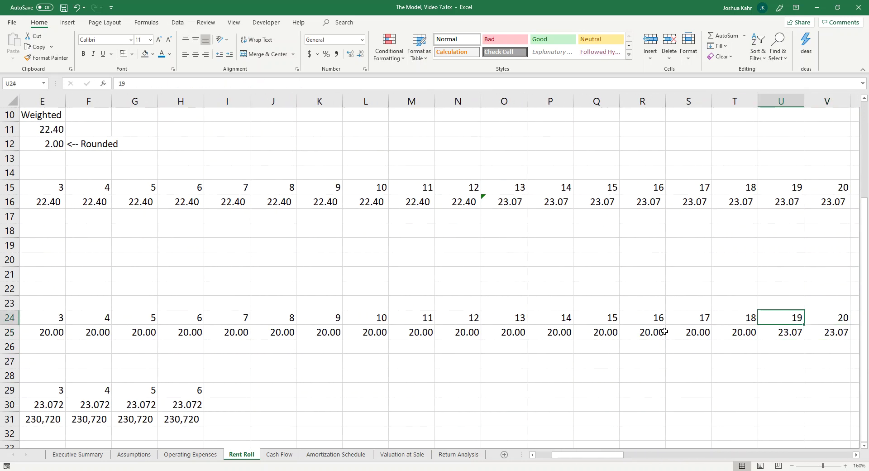
{"action": "key", "text": "Down"}
{"action": "key", "text": "Up"}
{"action": "key", "text": "Down"}
{"action": "key", "text": "Right"}
{"action": "key", "text": "Right"}
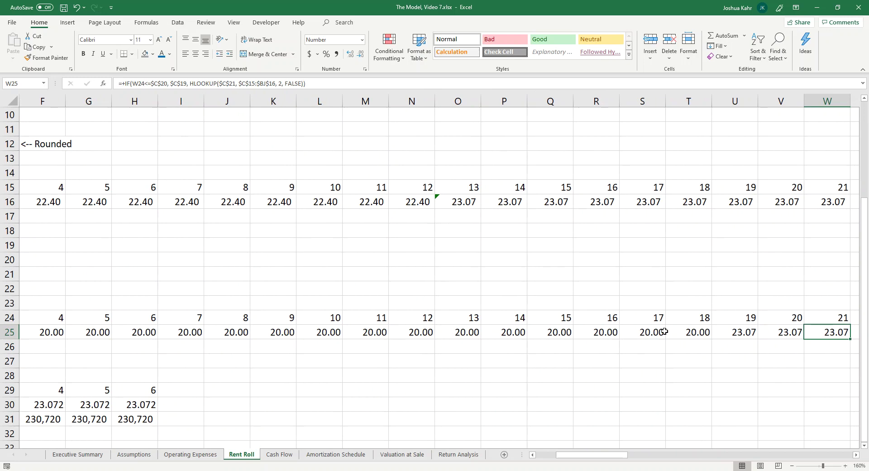
{"action": "key", "text": "Left"}
{"action": "key", "text": "Up"}
{"action": "key", "text": "Left"}
{"action": "key", "text": "Down"}
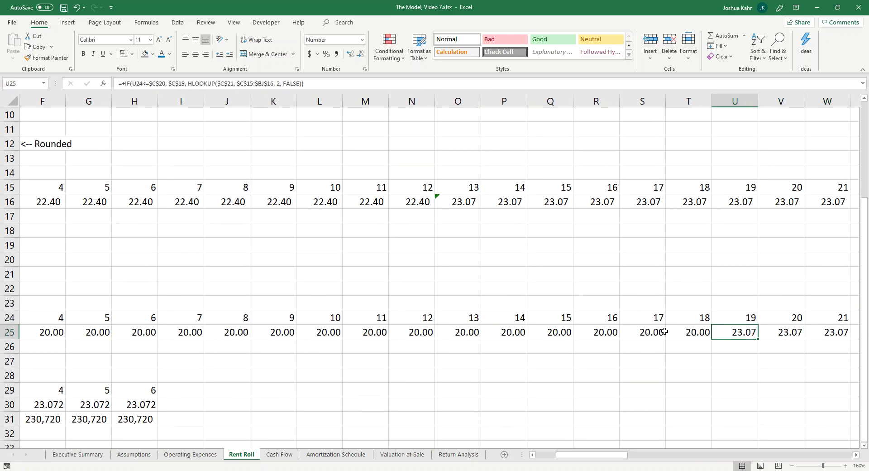
{"action": "key", "text": "F2"}
{"action": "key", "text": "Escape"}
{"action": "key", "text": "Left"}
{"action": "key", "text": "Left"}
{"action": "key", "text": "Left"}
{"action": "key", "text": "Left"}
{"action": "key", "text": "Left"}
{"action": "key", "text": "Left"}
{"action": "key", "text": "Left"}
{"action": "key", "text": "Left"}
{"action": "key", "text": "Left"}
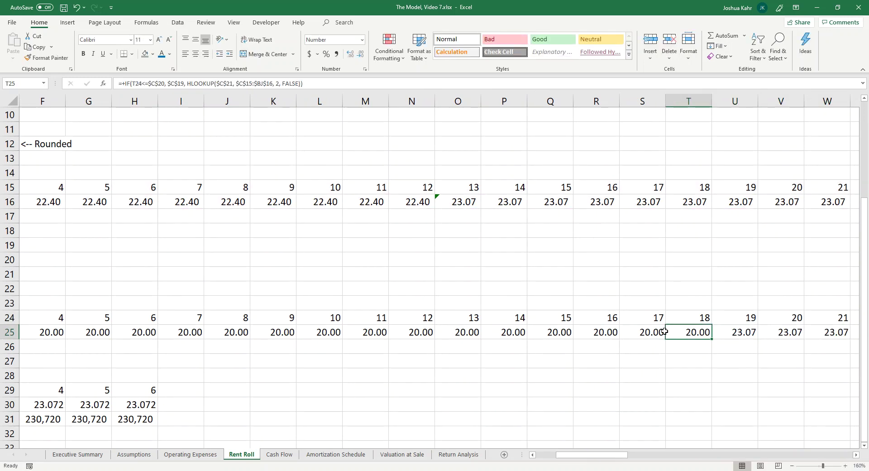
Step: Remove the weighted downtime from Tenant 1's new lease start date in C21, using the formula =+C20+1
{"action": "key", "text": "Home"}
{"action": "key", "text": "Up"}
{"action": "key", "text": "Up"}
{"action": "key", "text": "Up"}
{"action": "key", "text": "Right"}
{"action": "key", "text": "Right"}
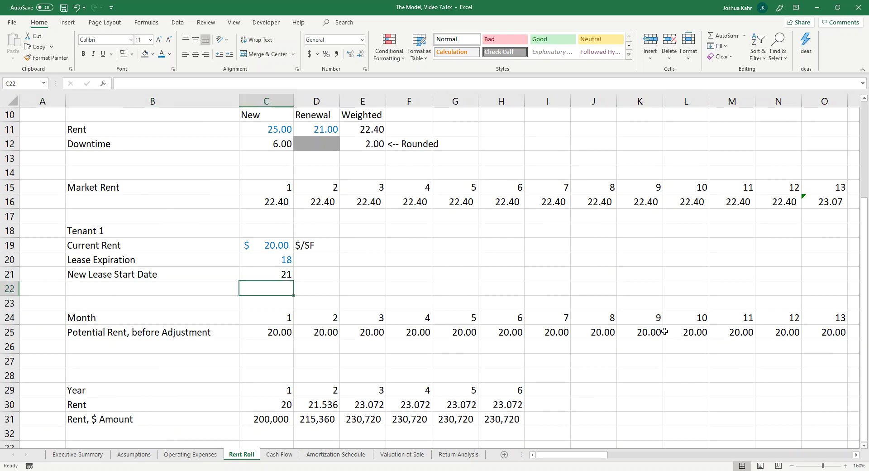
{"action": "key", "text": "Up"}
{"action": "key", "text": "F2"}
{"action": "key", "text": "Delete"}
{"action": "key", "text": "Delete"}
{"action": "key", "text": "Delete"}
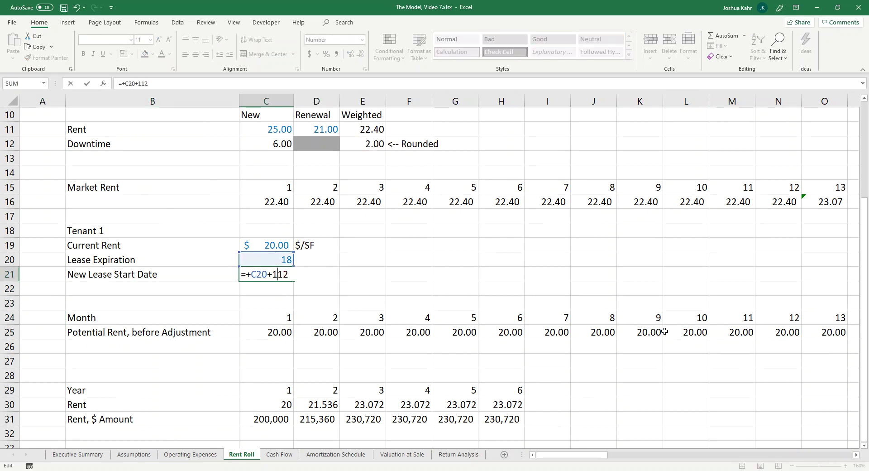
{"action": "key", "text": "Return"}
Step: Label B26, below the potential rent row, "Absorption and Turnover Vacancy"
{"action": "key", "text": "Down"}
{"action": "key", "text": "Down"}
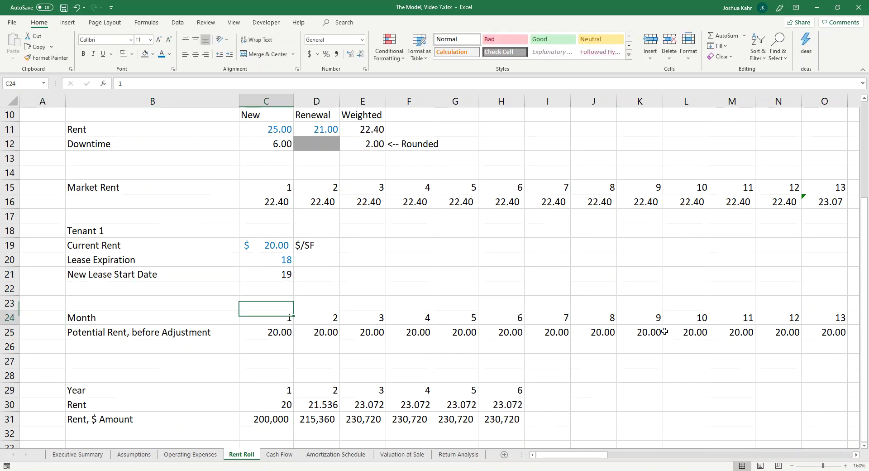
{"action": "key", "text": "Down"}
{"action": "key", "text": "Down"}
{"action": "key", "text": "Left"}
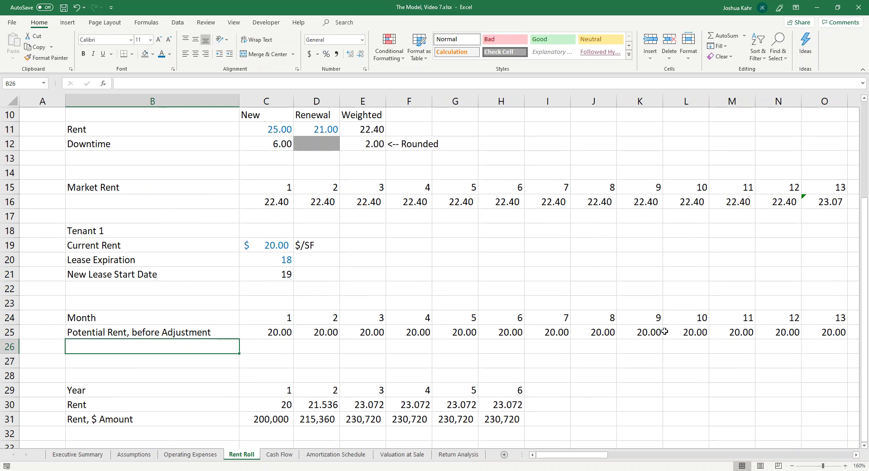
{"action": "type", "text": "A"}
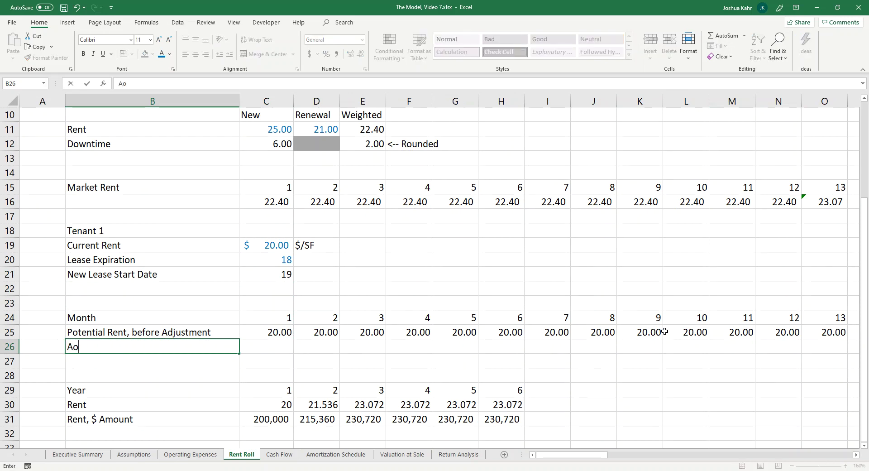
{"action": "type", "text": "bsopri"}
{"action": "key", "text": "BackSpace"}
{"action": "key", "text": "BackSpace"}
{"action": "key", "text": "BackSpace"}
{"action": "type", "text": "rption and Tur"}
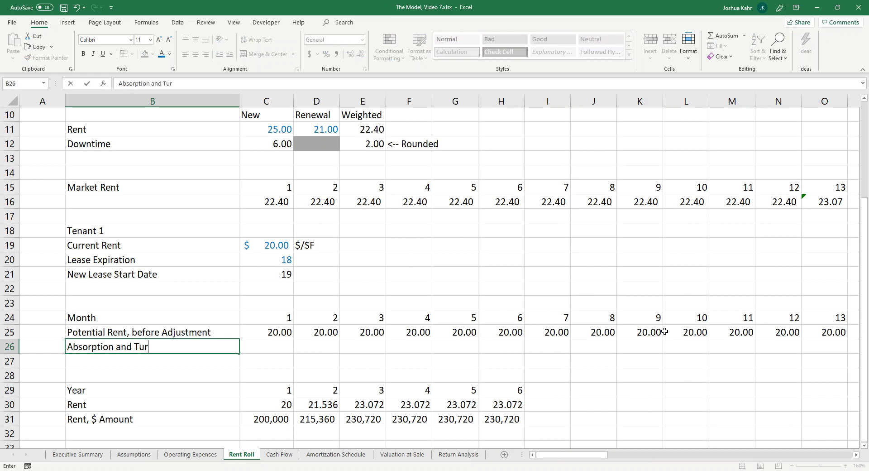
{"action": "type", "text": "nover"}
{"action": "key", "text": "alt"}
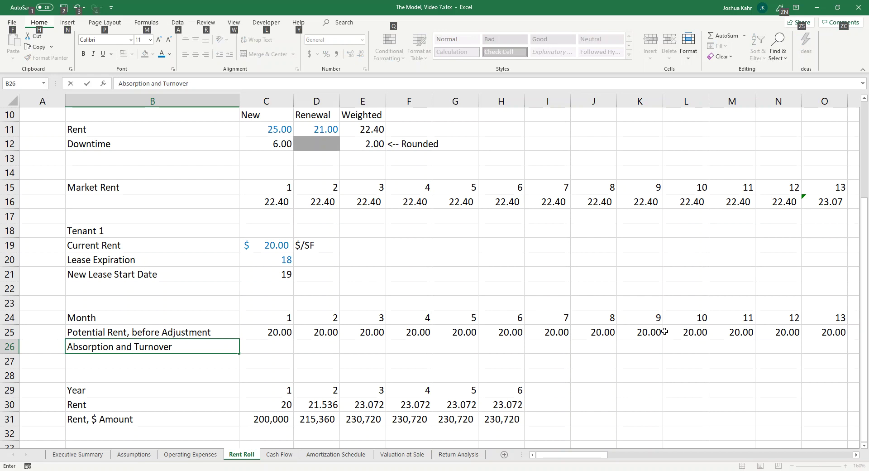
{"action": "key", "text": "v"}
{"action": "key", "text": "Escape"}
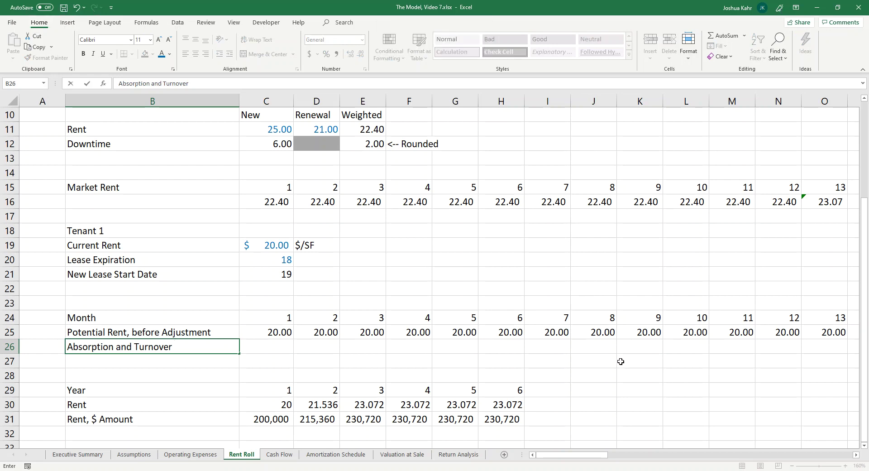
{"action": "type", "text": "Vacancy"}
{"action": "key", "text": "Tab"}
Step: Flag month 1 vacancy in C26 with the formula =+IF(AND(C24>C20,C24<C21),1,0), accepting the suggested parenthesis correction
{"action": "type", "text": "+"}
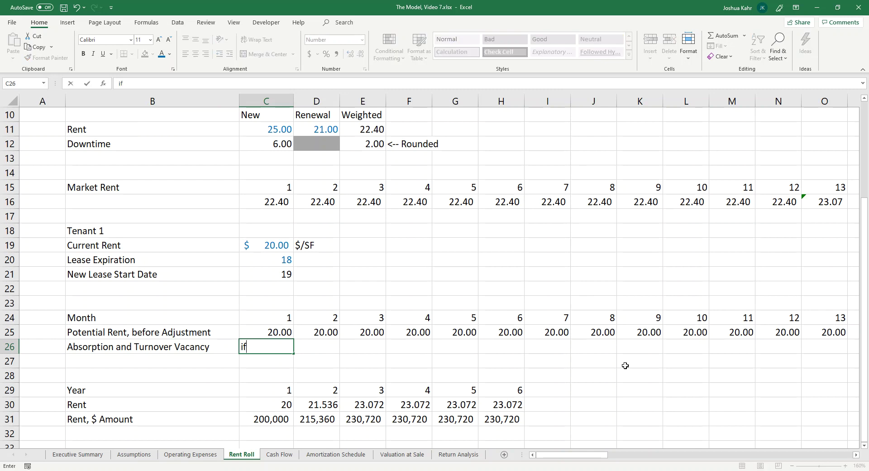
{"action": "key", "text": "BackSpace"}
{"action": "type", "text": "+if("}
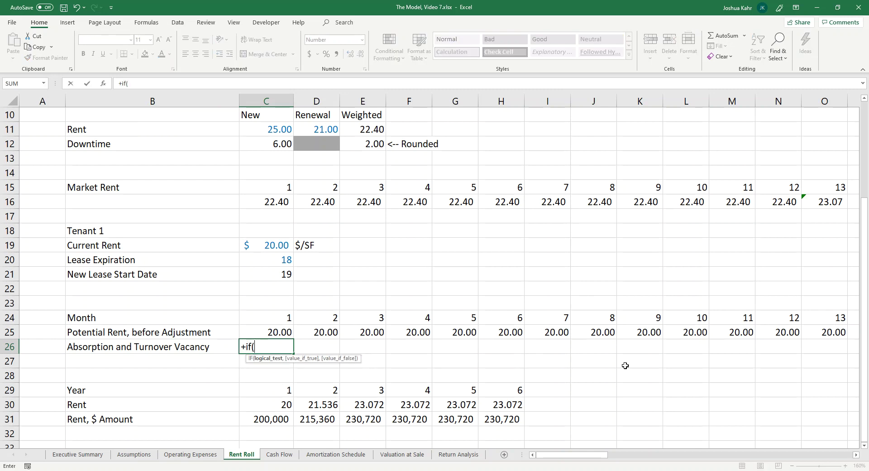
{"action": "key", "text": "Up"}
{"action": "key", "text": "Up"}
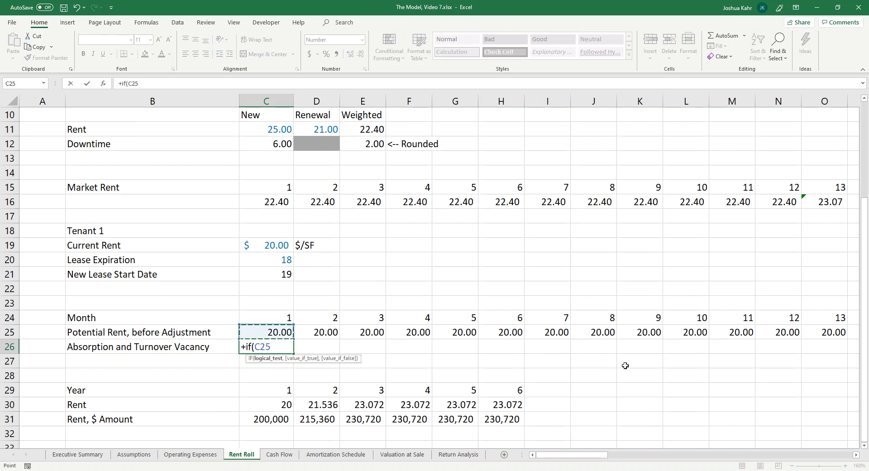
{"action": "key", "text": "BackSpace"}
{"action": "key", "text": "BackSpace"}
{"action": "key", "text": "BackSpace"}
{"action": "type", "text": "and("}
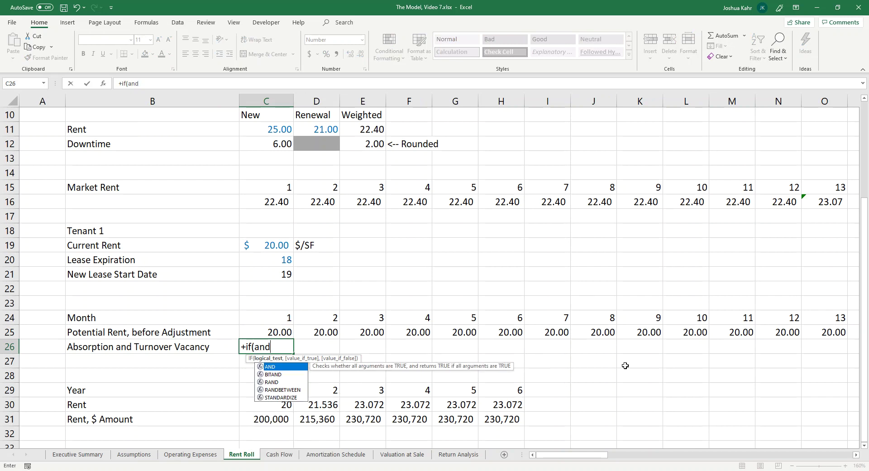
{"action": "key", "text": "Up"}
{"action": "key", "text": "Up"}
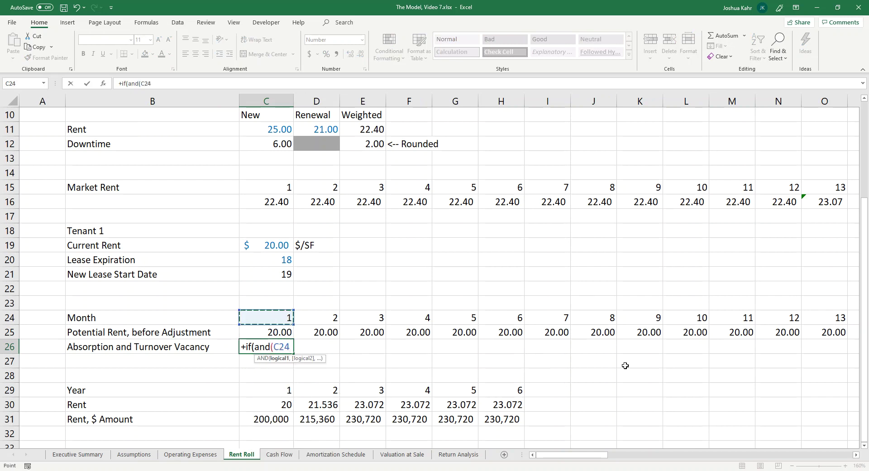
{"action": "type", "text": ">"}
{"action": "left_click", "coordinate": [288, 263]}
{"action": "type", "text": ","}
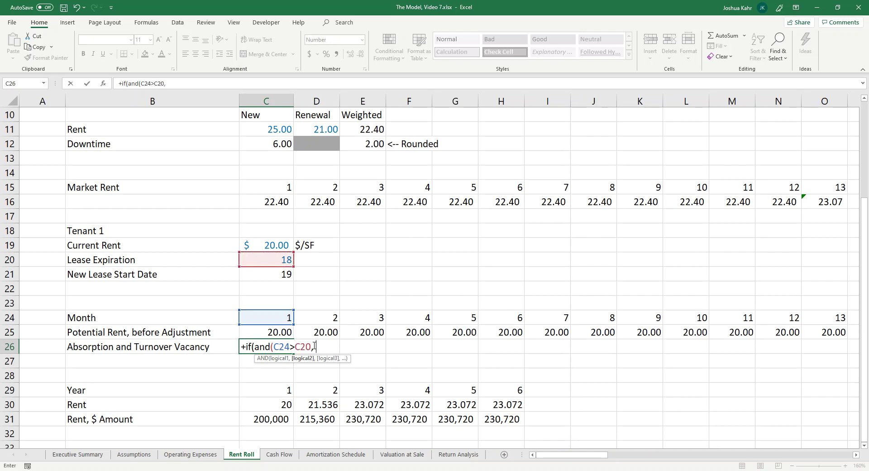
{"action": "left_click", "coordinate": [280, 318]}
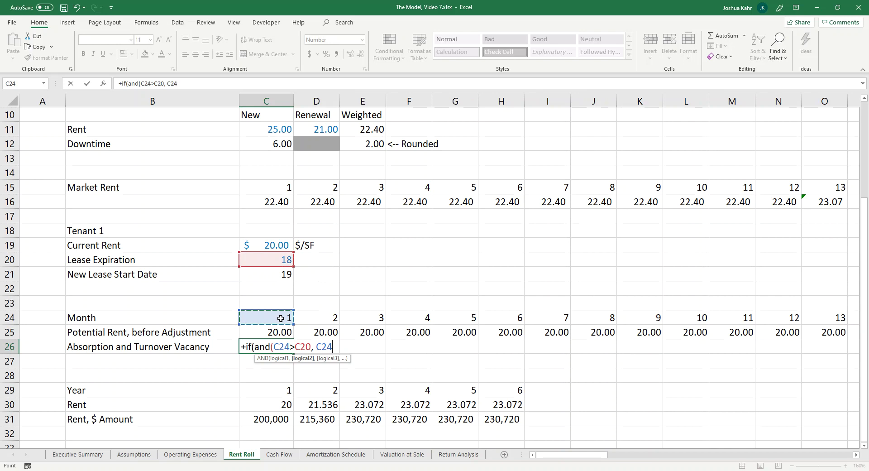
{"action": "type", "text": "<"}
{"action": "left_click", "coordinate": [277, 274]}
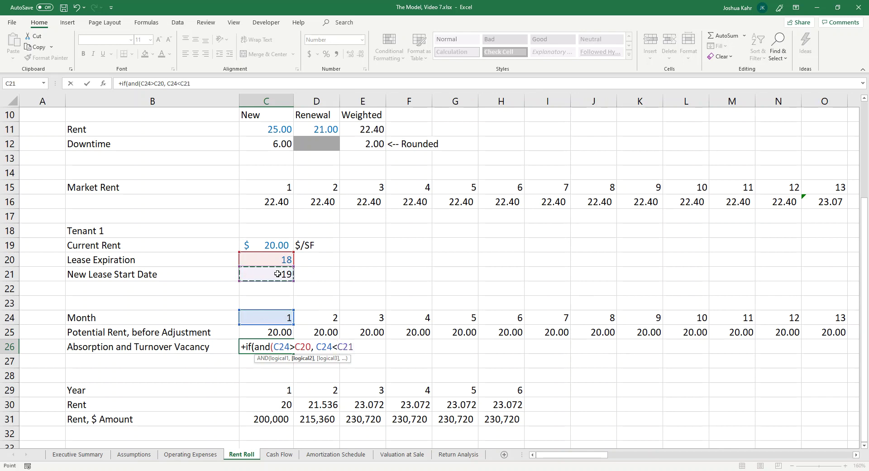
{"action": "type", "text": "), 1, "}
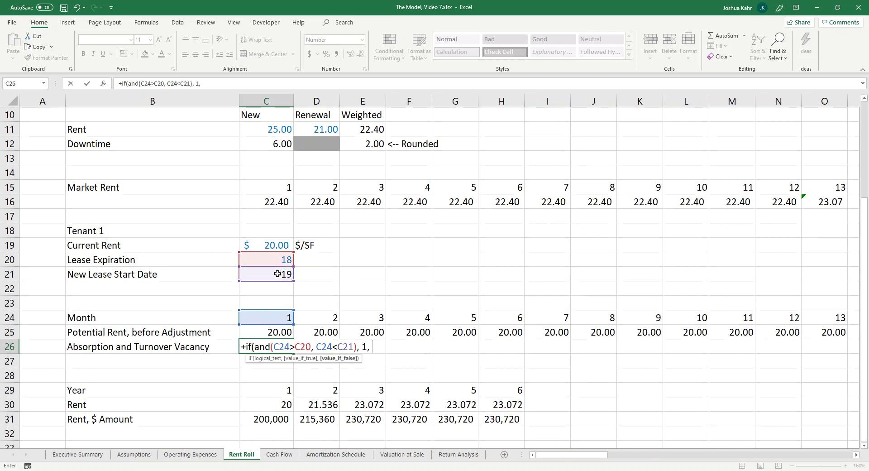
{"action": "type", "text": "0))"}
{"action": "key", "text": "Return"}
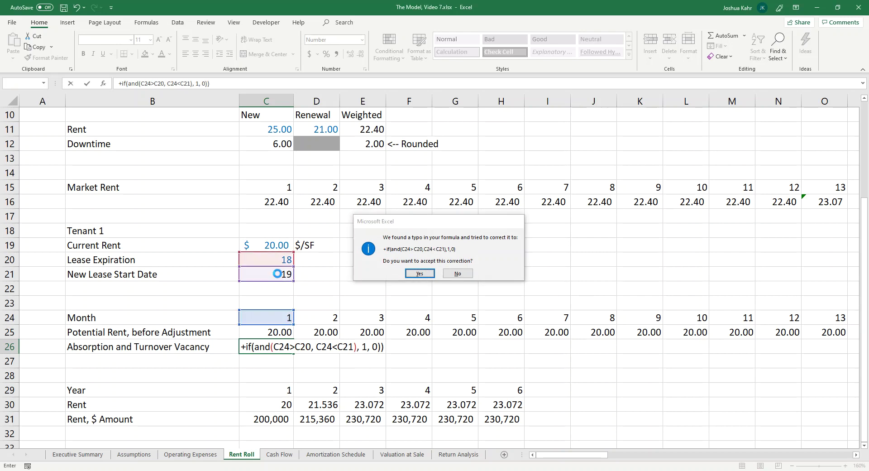
{"action": "key", "text": "Return"}
Step: Add the weighted downtime back to the new lease start date in C21 with the formula =+C20+1+E12
{"action": "key", "text": "Up"}
{"action": "key", "text": "Up"}
{"action": "key", "text": "Up"}
{"action": "key", "text": "Up"}
{"action": "key", "text": "Up"}
{"action": "key", "text": "Up"}
{"action": "type", "text": "=+C20+1+"}
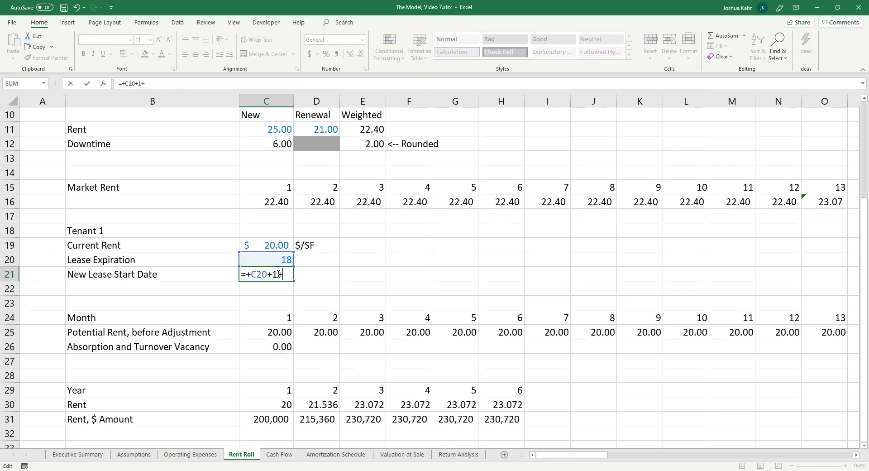
{"action": "left_click", "coordinate": [382, 143]}
{"action": "key", "text": "Return"}
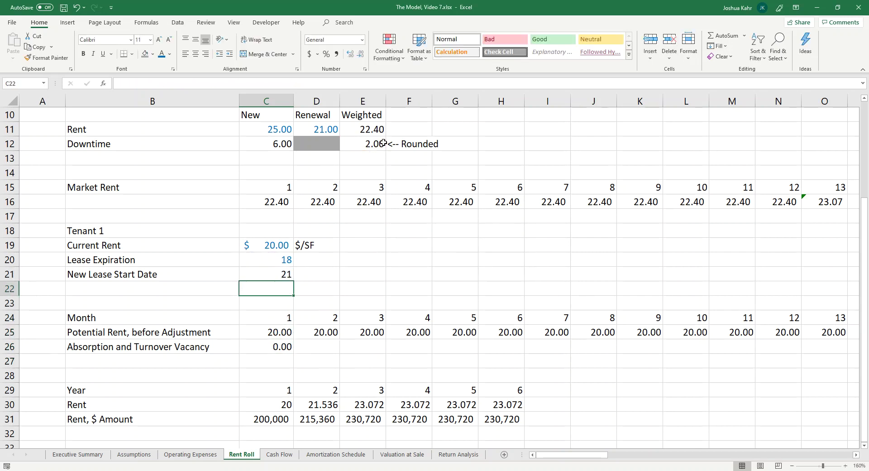
Step: Make the lease expiration and new lease start references in C26 absolute: =+IF(AND(C24>$C$20,C24<$C$21),1,0)
{"action": "left_click", "coordinate": [289, 348]}
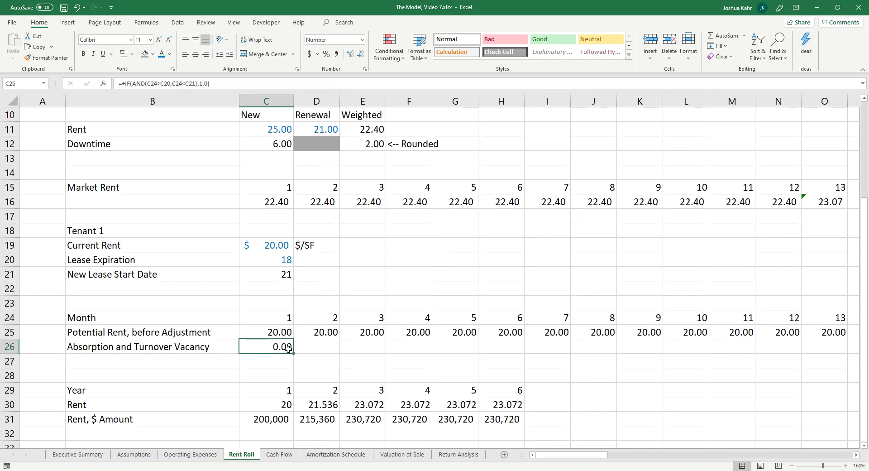
{"action": "key", "text": "F2"}
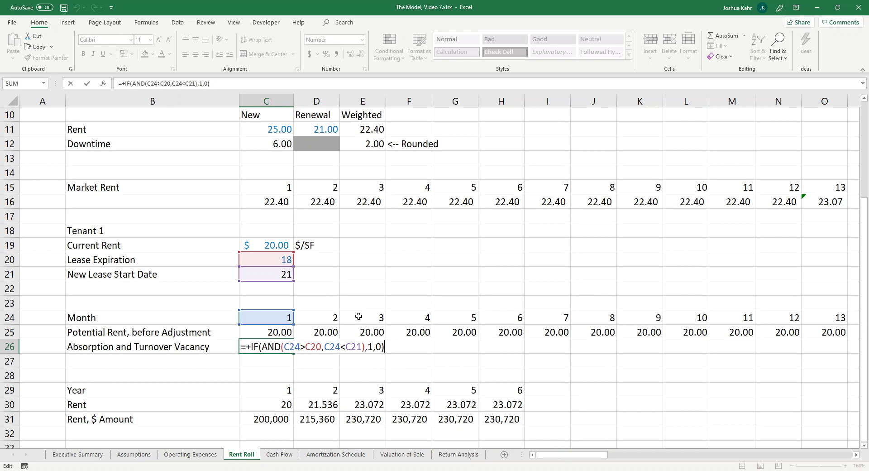
{"action": "left_click", "coordinate": [315, 347]}
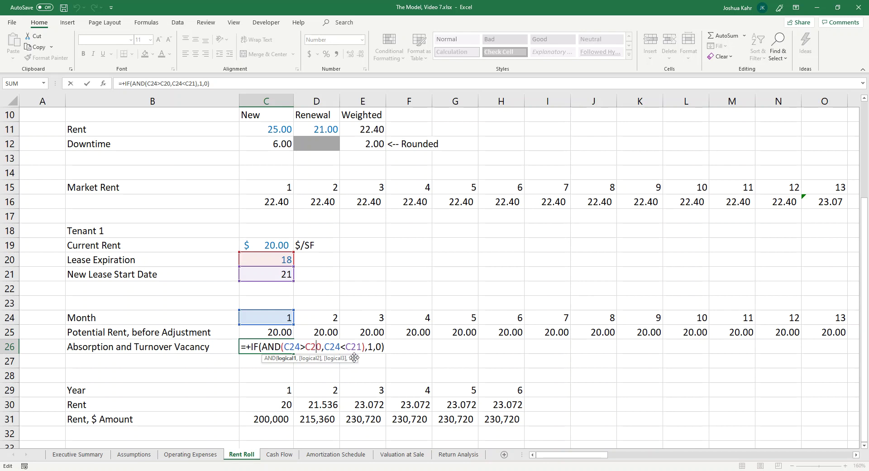
{"action": "key", "text": "F4"}
{"action": "left_click", "coordinate": [364, 346]}
{"action": "key", "text": "F4"}
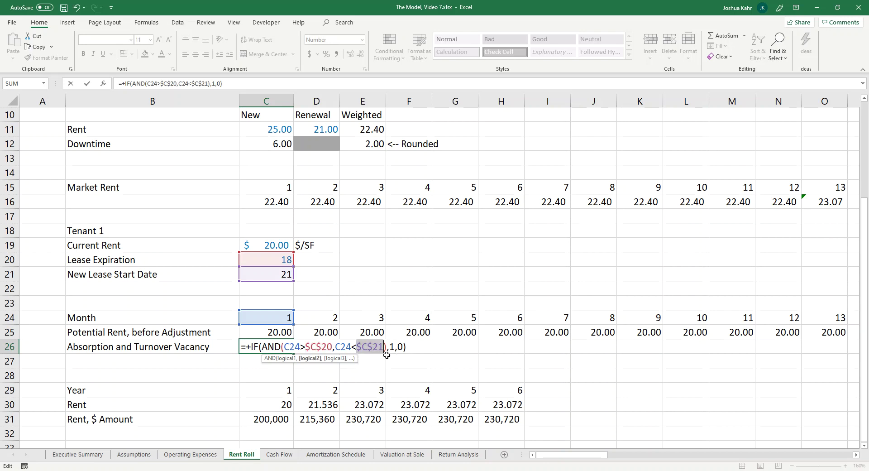
{"action": "key", "text": "Return"}
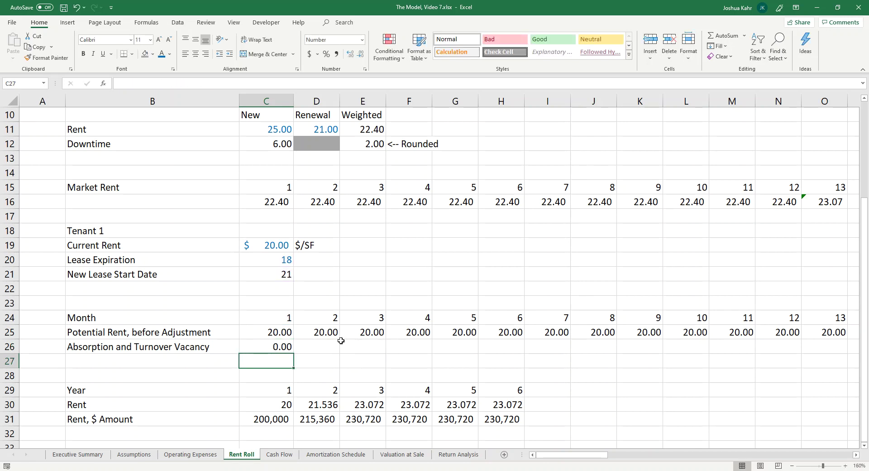
Step: Fill the vacancy formula from C26 across row 26 through month 72 in column BV
{"action": "left_click", "coordinate": [283, 349]}
{"action": "left_click_drag", "start_coordinate": [293, 353], "coordinate": [563, 338]}
{"action": "left_click", "coordinate": [331, 347]}
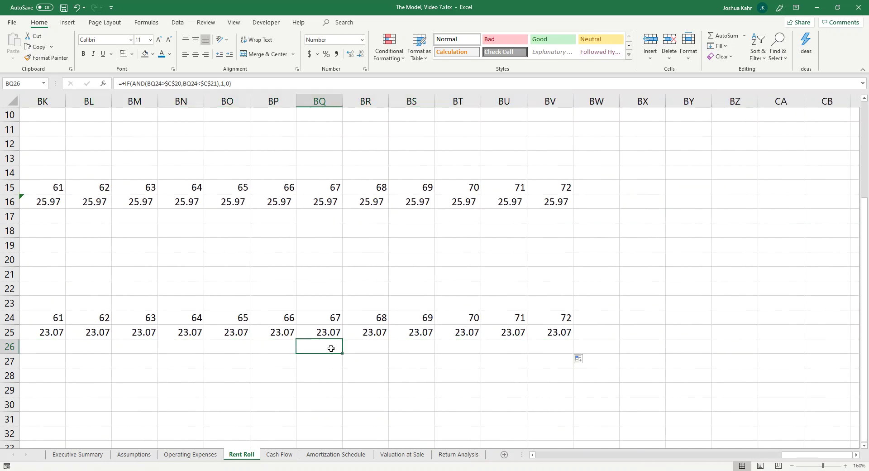
Step: Examine the vacancy flags along row 26 for the months around Tenant 1's lease expiration and new lease start
{"action": "key", "text": "ctrl+Left"}
{"action": "key", "text": "Right"}
{"action": "key", "text": "Right"}
{"action": "key", "text": "Right"}
{"action": "key", "text": "Right"}
{"action": "key", "text": "Right"}
{"action": "key", "text": "Right"}
{"action": "key", "text": "Right"}
{"action": "key", "text": "Right"}
{"action": "key", "text": "Right"}
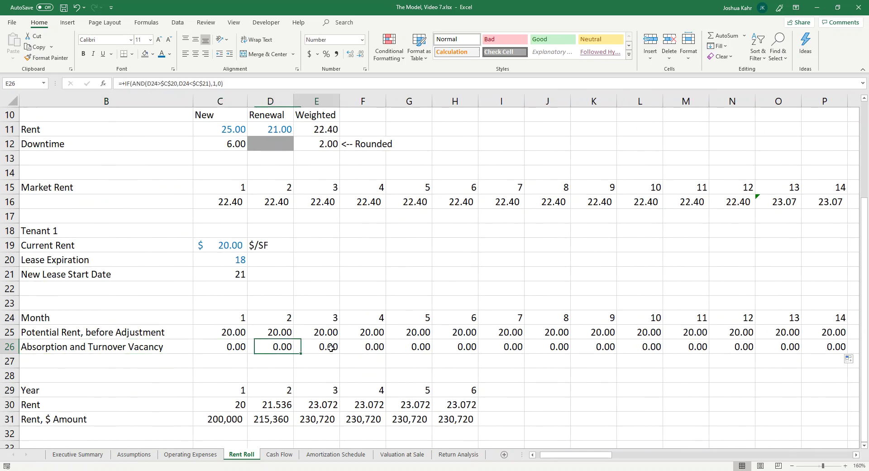
{"action": "key", "text": "Right"}
{"action": "key", "text": "Right"}
{"action": "key", "text": "Right"}
{"action": "key", "text": "Right"}
{"action": "key", "text": "Right"}
{"action": "key", "text": "Right"}
{"action": "key", "text": "Right"}
{"action": "key", "text": "Right"}
{"action": "key", "text": "Right"}
{"action": "key", "text": "Right"}
{"action": "key", "text": "Right"}
{"action": "key", "text": "Right"}
{"action": "key", "text": "Right"}
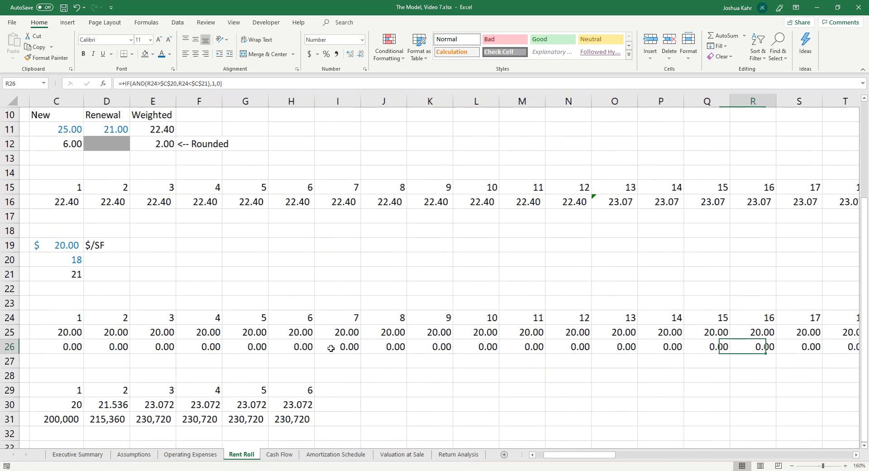
{"action": "key", "text": "Right"}
{"action": "key", "text": "Right"}
{"action": "key", "text": "Left"}
{"action": "key", "text": "Left"}
{"action": "key", "text": "Left"}
{"action": "key", "text": "Left"}
{"action": "key", "text": "Left"}
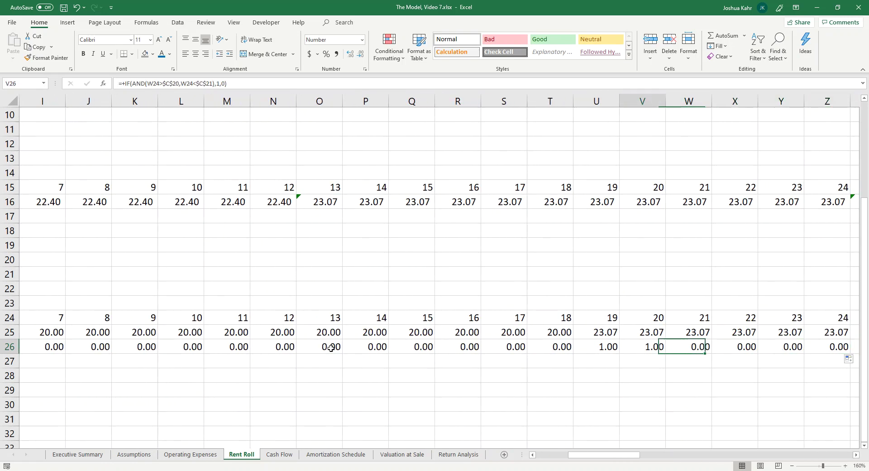
{"action": "key", "text": "shift+Right"}
{"action": "key", "text": "Left"}
{"action": "key", "text": "Right"}
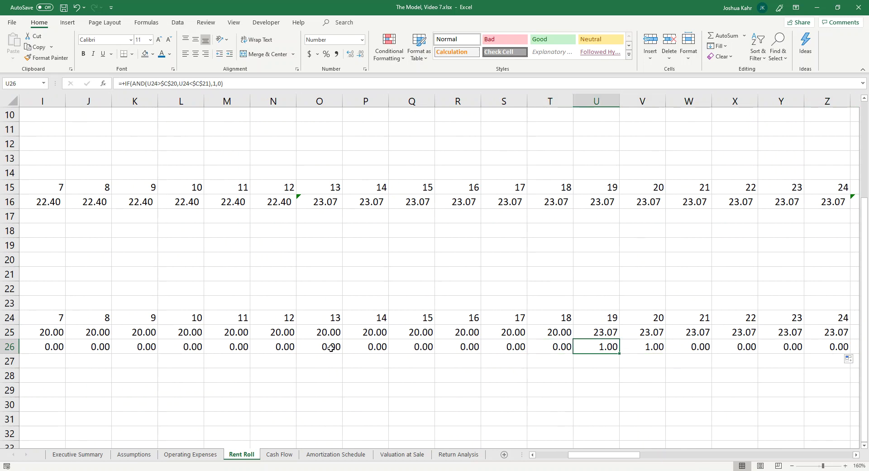
Step: Convert the month 19 vacancy flag in U26 to a negative rent amount with =+IF(AND(U24>$C$20,U24<$C$21),1,0)*U25*-1
{"action": "key", "text": "F2"}
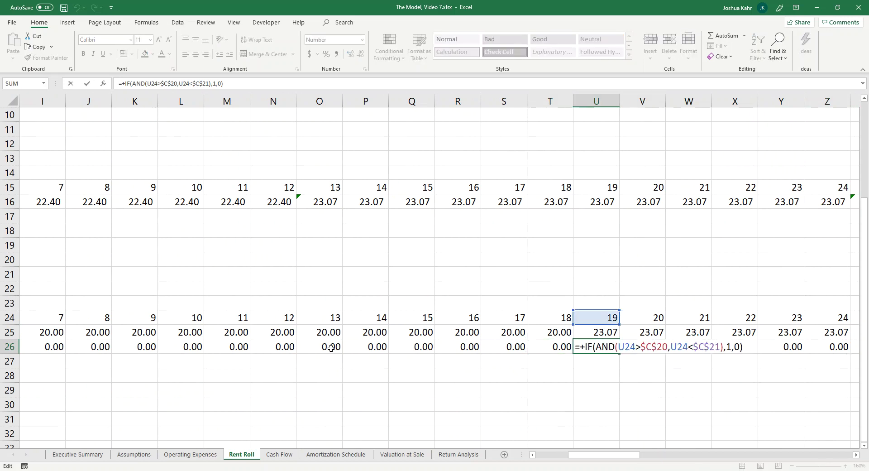
{"action": "type", "text": "*"}
{"action": "left_click", "coordinate": [609, 331]}
{"action": "type", "text": "*-1"}
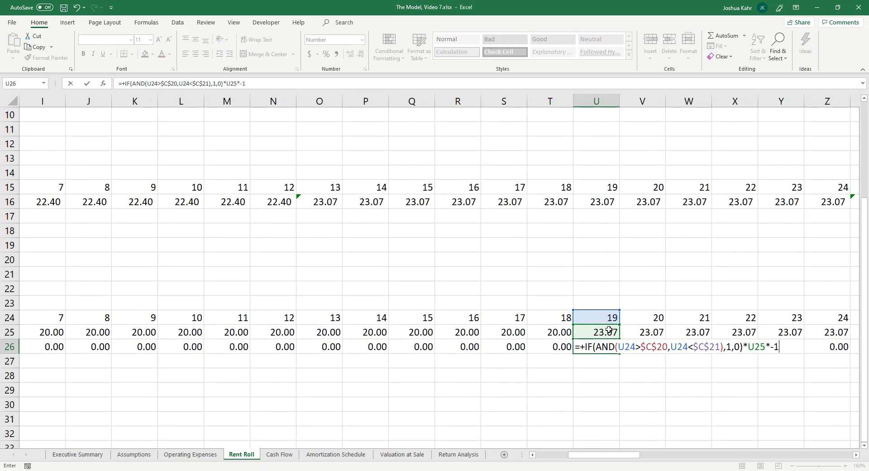
{"action": "key", "text": "ctrl+Return"}
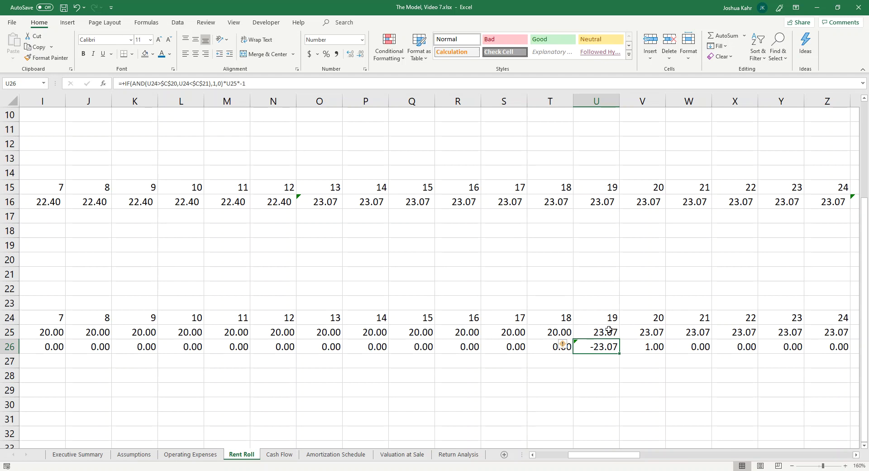
Step: Copy the revised vacancy formula from U26 across row 26 for months 1 through 72, columns C to BV
{"action": "key", "text": "ctrl+c"}
{"action": "key", "text": "ctrl+shift+Left"}
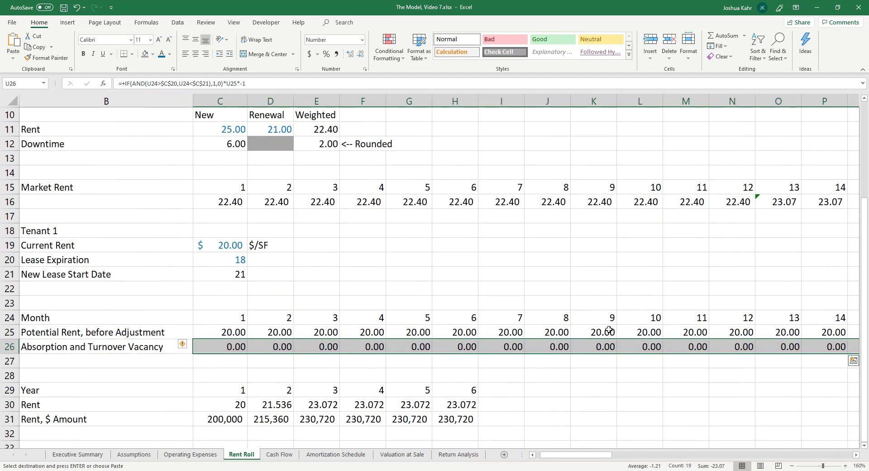
{"action": "key", "text": "shift+Right"}
{"action": "key", "text": "shift+Right"}
{"action": "key", "text": "shift+Right"}
{"action": "key", "text": "shift+Right"}
{"action": "key", "text": "shift+Right"}
{"action": "key", "text": "shift+Right"}
{"action": "key", "text": "shift+Right"}
{"action": "key", "text": "shift+Right"}
{"action": "key", "text": "shift+Right"}
{"action": "key", "text": "shift+Right"}
{"action": "key", "text": "shift+Right"}
{"action": "key", "text": "shift+Right"}
{"action": "key", "text": "shift+Right"}
{"action": "key", "text": "shift+Right"}
{"action": "key", "text": "shift+Right"}
{"action": "key", "text": "shift+Right"}
{"action": "key", "text": "shift+Right"}
{"action": "key", "text": "shift+Right"}
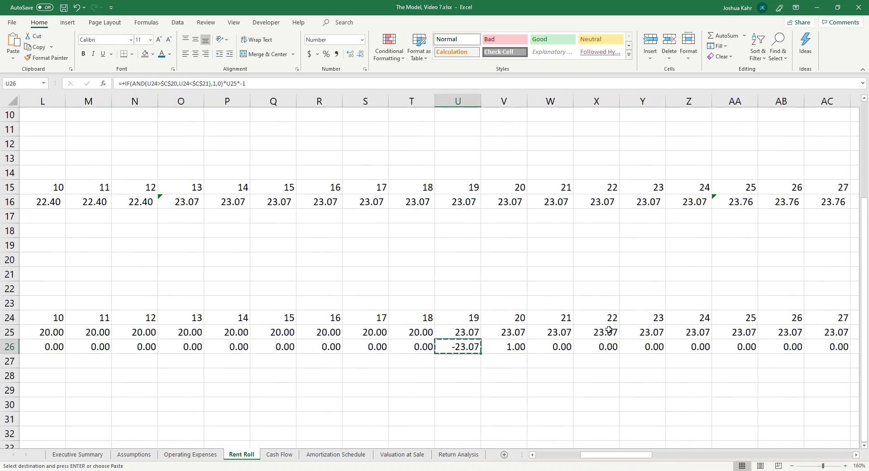
{"action": "key", "text": "ctrl+shift+Right"}
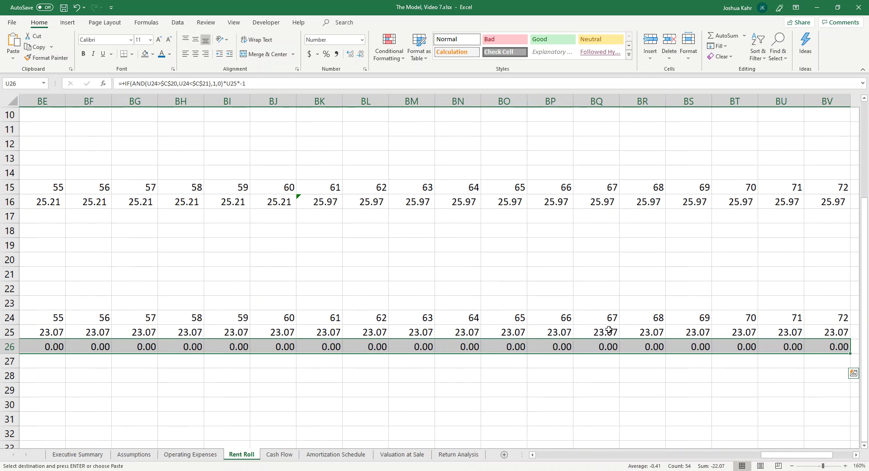
{"action": "key", "text": "ctrl+v"}
{"action": "key", "text": "Right"}
{"action": "key", "text": "Left"}
{"action": "key", "text": "Left"}
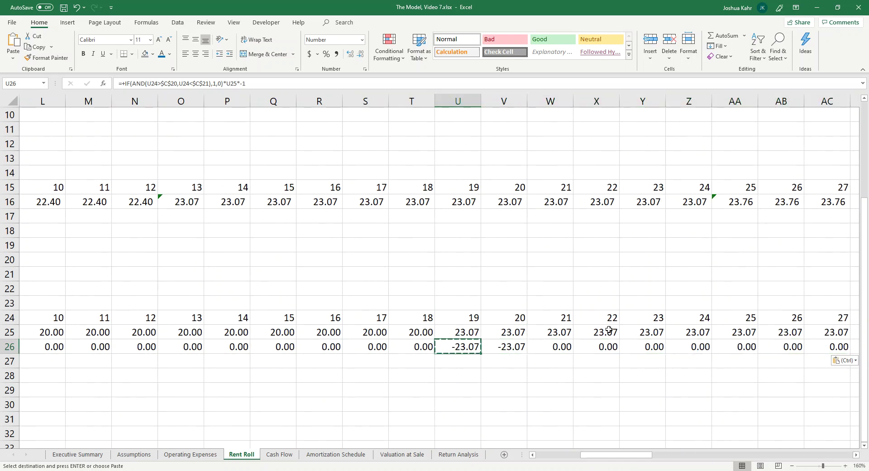
Step: Label B27 "Potential Rent" below the Absorption and Turnover Vacancy row
{"action": "key", "text": "Down"}
{"action": "key", "text": "Left"}
{"action": "key", "text": "Left"}
{"action": "key", "text": "Left"}
{"action": "key", "text": "Left"}
{"action": "key", "text": "Left"}
{"action": "key", "text": "Left"}
{"action": "key", "text": "Left"}
{"action": "key", "text": "Left"}
{"action": "key", "text": "Left"}
{"action": "key", "text": "Left"}
{"action": "key", "text": "Left"}
{"action": "key", "text": "Left"}
{"action": "key", "text": "Left"}
{"action": "key", "text": "Left"}
{"action": "key", "text": "Left"}
{"action": "key", "text": "Left"}
{"action": "key", "text": "Left"}
{"action": "key", "text": "Left"}
{"action": "key", "text": "Left"}
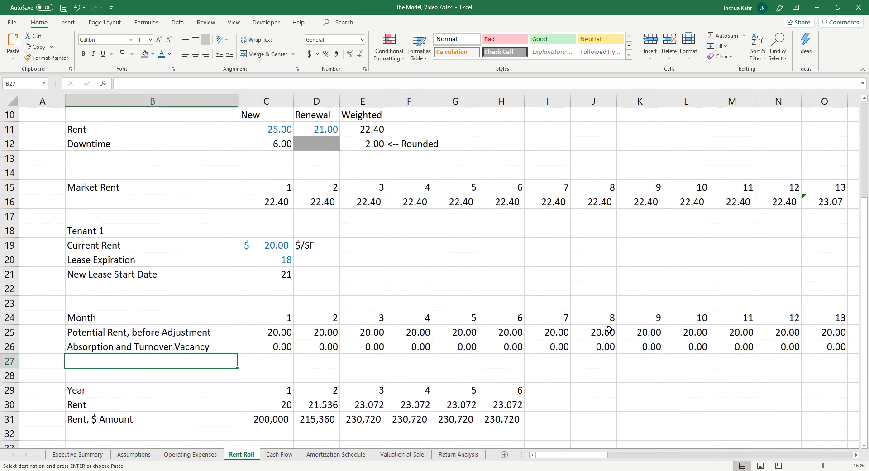
{"action": "type", "text": "P"}
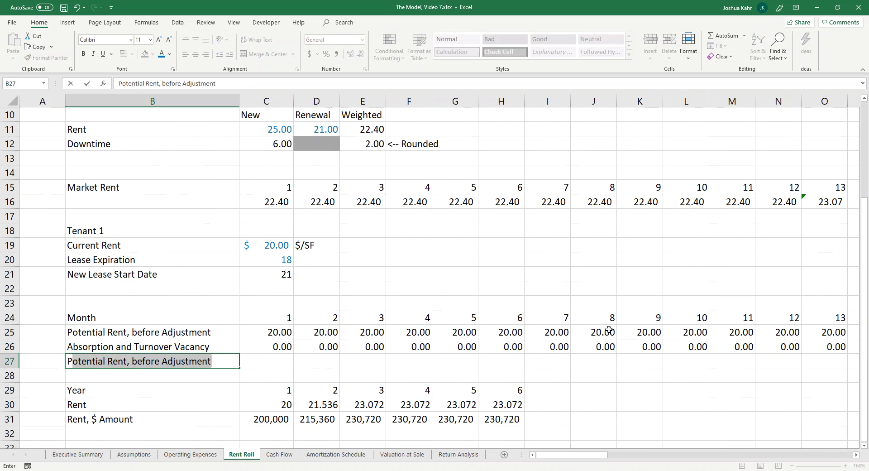
{"action": "type", "text": "t"}
{"action": "type", "text": "otentai"}
{"action": "key", "text": "BackSpace"}
{"action": "type", "text": "ial Rent"}
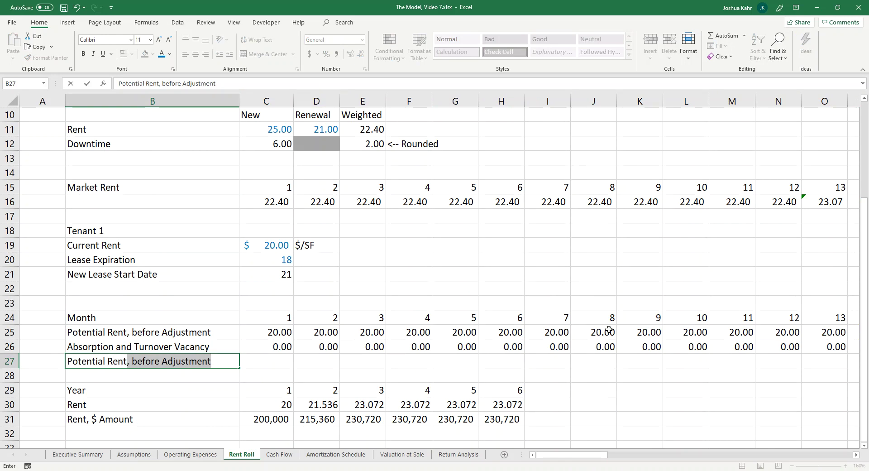
{"action": "key", "text": "Delete"}
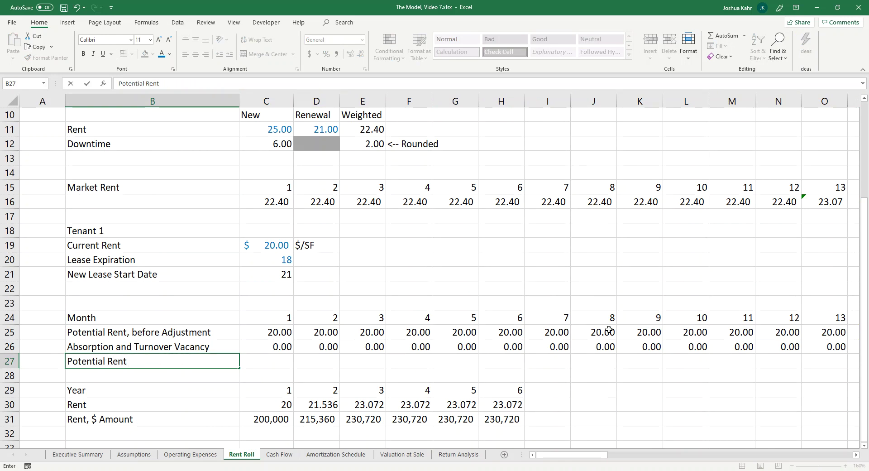
{"action": "key", "text": "Tab"}
Step: Calculate month 1 potential rent in C27 as rent before adjustment plus vacancy with the formula =+C25+C26
{"action": "key", "text": "Tab"}
{"action": "key", "text": "Left"}
{"action": "type", "text": "+"}
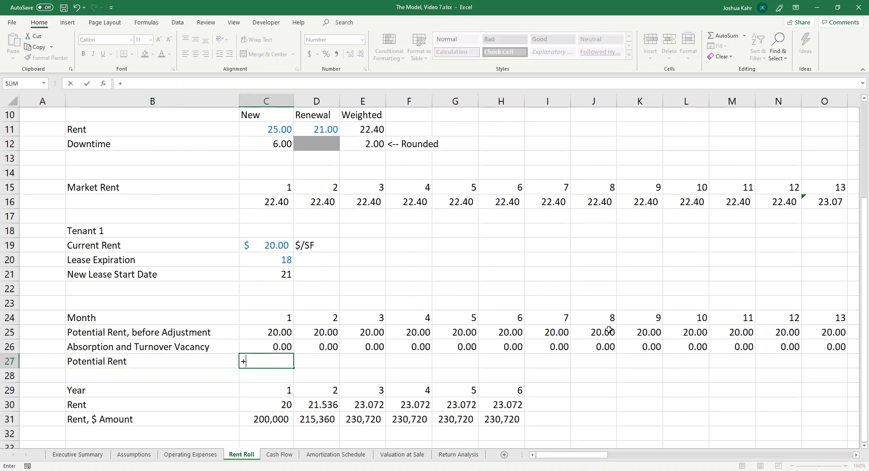
{"action": "key", "text": "Up"}
{"action": "key", "text": "Up"}
{"action": "type", "text": "+"}
{"action": "key", "text": "Up"}
{"action": "key", "text": "ctrl+Return"}
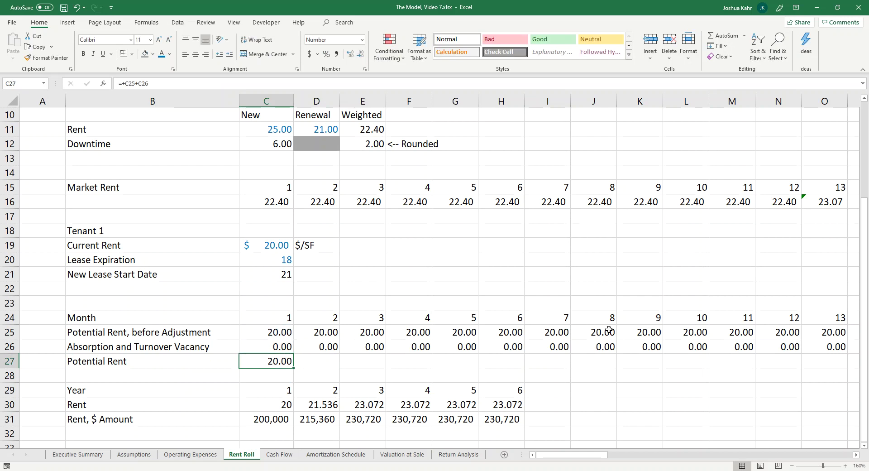
Step: Copy the potential rent formula from C27 across row 27 for months 1 through 72, columns C to BV
{"action": "key", "text": "shift+Right"}
{"action": "key", "text": "shift+Right"}
{"action": "key", "text": "shift+Right"}
{"action": "key", "text": "shift+Right"}
{"action": "key", "text": "shift+Right"}
{"action": "key", "text": "shift+Right"}
{"action": "key", "text": "shift+Right"}
{"action": "key", "text": "shift+Right"}
{"action": "key", "text": "shift+Right"}
{"action": "key", "text": "shift+Right"}
{"action": "key", "text": "shift+Right"}
{"action": "key", "text": "shift+Right"}
{"action": "key", "text": "shift+Right"}
{"action": "key", "text": "shift+Right"}
{"action": "key", "text": "shift+Right"}
{"action": "key", "text": "shift+Right"}
{"action": "key", "text": "shift+Right"}
{"action": "key", "text": "shift+Right"}
{"action": "key", "text": "shift+Right"}
{"action": "key", "text": "shift+Right"}
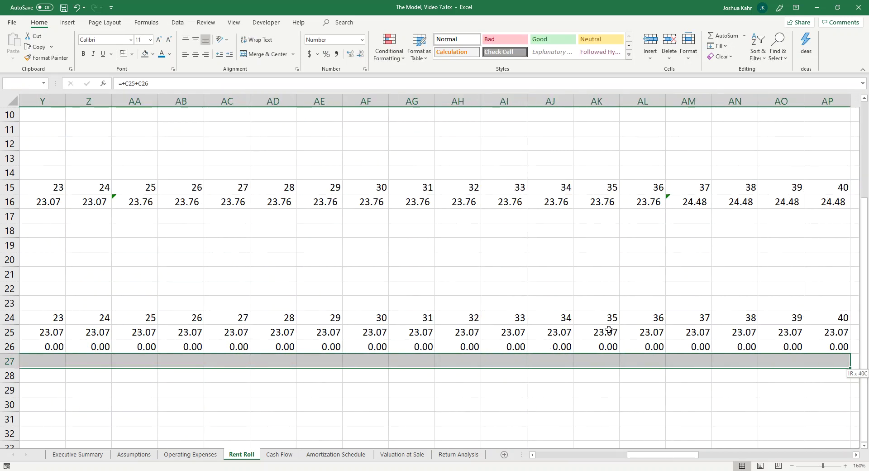
{"action": "key", "text": "shift+Right"}
{"action": "key", "text": "shift+Right"}
{"action": "key", "text": "shift+Right"}
{"action": "key", "text": "shift+Right"}
{"action": "key", "text": "shift+Right"}
{"action": "key", "text": "shift+Right"}
{"action": "key", "text": "shift+Right"}
{"action": "key", "text": "shift+Right"}
{"action": "key", "text": "shift+Right"}
{"action": "key", "text": "shift+Right"}
{"action": "key", "text": "shift+Right"}
{"action": "key", "text": "shift+Right"}
{"action": "key", "text": "shift+Right"}
{"action": "key", "text": "shift+Right"}
{"action": "key", "text": "shift+Right"}
{"action": "key", "text": "shift+Right"}
{"action": "key", "text": "shift+Right"}
{"action": "key", "text": "shift+Right"}
{"action": "key", "text": "shift+Right"}
{"action": "key", "text": "shift+Right"}
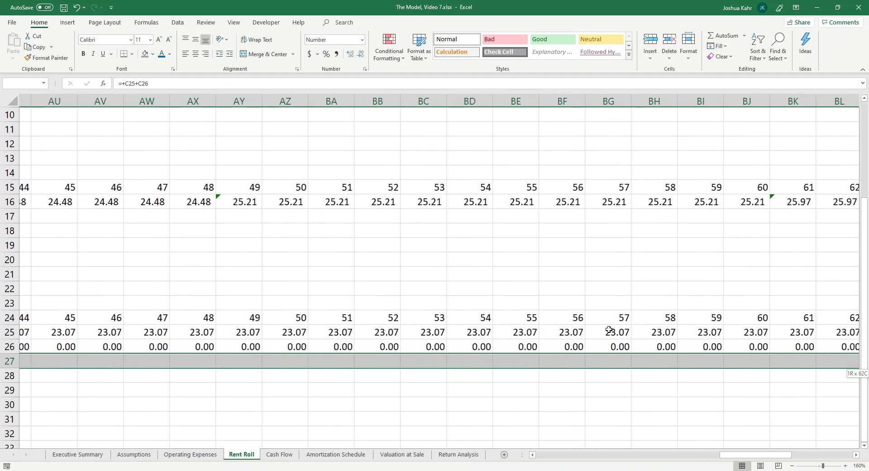
{"action": "key", "text": "shift+Right"}
{"action": "key", "text": "shift+Right"}
{"action": "key", "text": "shift+Right"}
{"action": "key", "text": "shift+Right"}
{"action": "key", "text": "shift+Right"}
{"action": "key", "text": "shift+Right"}
{"action": "key", "text": "shift+Right"}
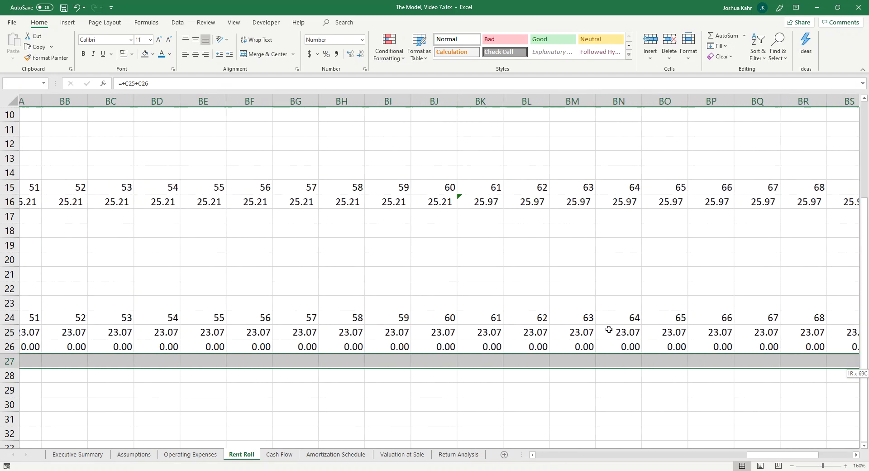
{"action": "key", "text": "shift+Right"}
{"action": "key", "text": "shift+Right"}
{"action": "key", "text": "shift+Right"}
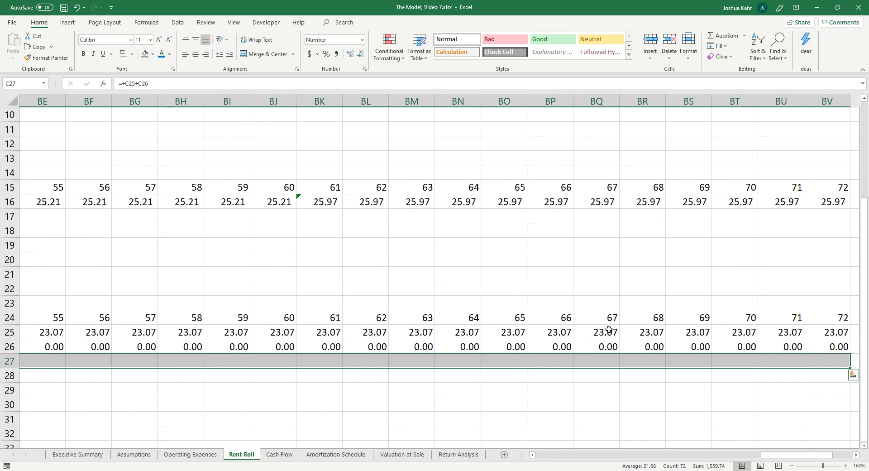
{"action": "key", "text": "ctrl+r"}
Step: Examine the potential rent and vacancy figures in rows 25 to 27 around the month 18 lease expiration and the new lease start
{"action": "key", "text": "Home"}
{"action": "key", "text": "Right"}
{"action": "key", "text": "Right"}
{"action": "key", "text": "Right"}
{"action": "key", "text": "Right"}
{"action": "key", "text": "Right"}
{"action": "key", "text": "Right"}
{"action": "key", "text": "Right"}
{"action": "key", "text": "Right"}
{"action": "key", "text": "Right"}
{"action": "key", "text": "Right"}
{"action": "key", "text": "Right"}
{"action": "key", "text": "Right"}
{"action": "key", "text": "Right"}
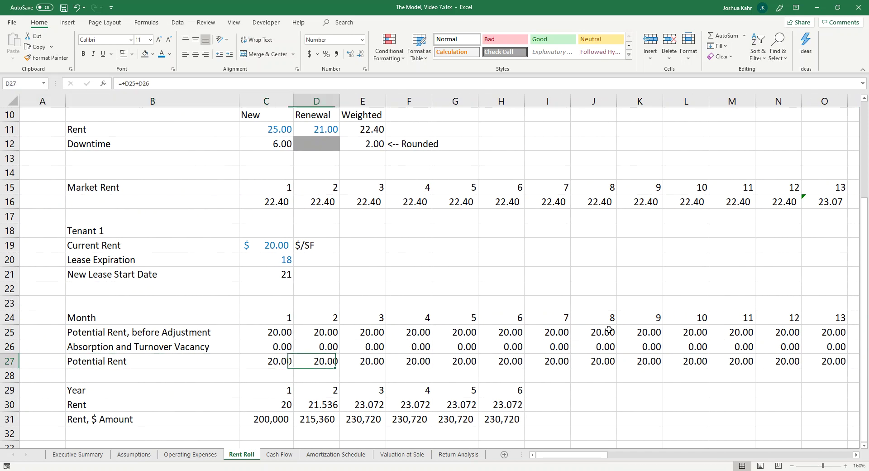
{"action": "key", "text": "Right"}
{"action": "key", "text": "Right"}
{"action": "key", "text": "Right"}
{"action": "key", "text": "Right"}
{"action": "key", "text": "Right"}
{"action": "key", "text": "Right"}
{"action": "key", "text": "Right"}
{"action": "key", "text": "Right"}
{"action": "key", "text": "Right"}
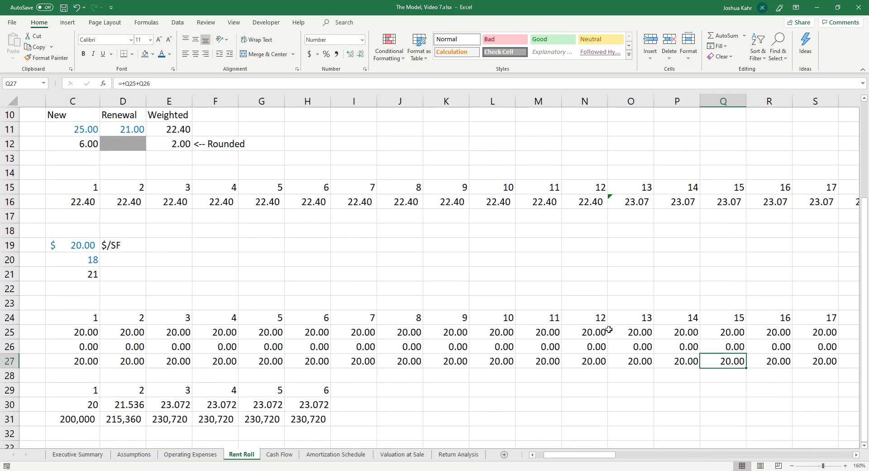
{"action": "key", "text": "Left"}
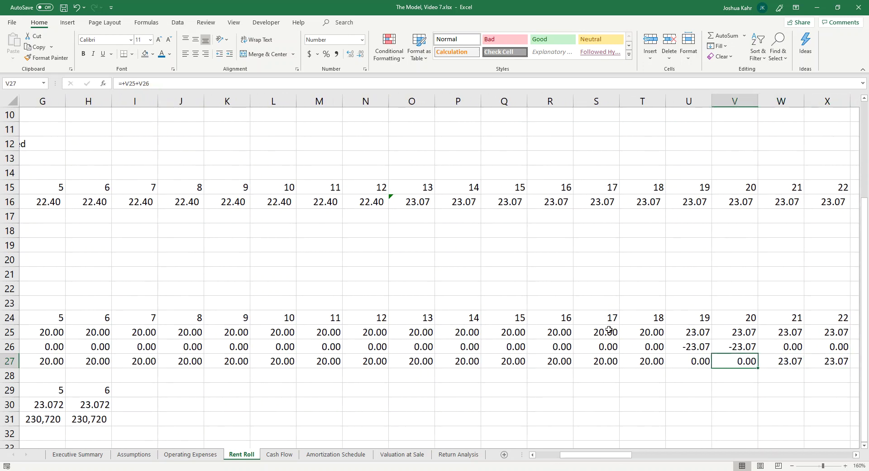
{"action": "key", "text": "Left"}
{"action": "key", "text": "Up"}
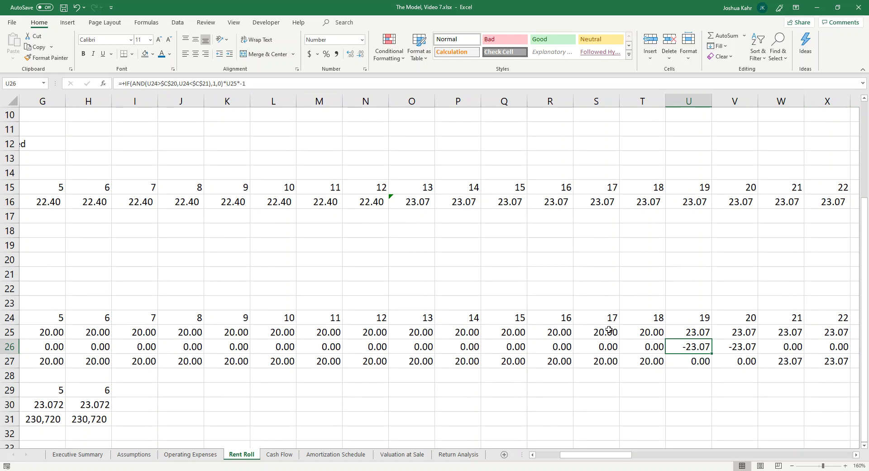
Step: Clear the "Potential Rent" label from B27, below the Absorption and Turnover Vacancy row
{"action": "key", "text": "Left"}
{"action": "key", "text": "Left"}
{"action": "key", "text": "Left"}
{"action": "key", "text": "Left"}
{"action": "key", "text": "Left"}
{"action": "key", "text": "Left"}
{"action": "key", "text": "Left"}
{"action": "key", "text": "Left"}
{"action": "key", "text": "Left"}
{"action": "key", "text": "Left"}
{"action": "key", "text": "Left"}
{"action": "key", "text": "Left"}
{"action": "key", "text": "Left"}
{"action": "key", "text": "Left"}
{"action": "key", "text": "Left"}
{"action": "key", "text": "Left"}
{"action": "key", "text": "Left"}
{"action": "key", "text": "Left"}
{"action": "key", "text": "Left"}
{"action": "key", "text": "Left"}
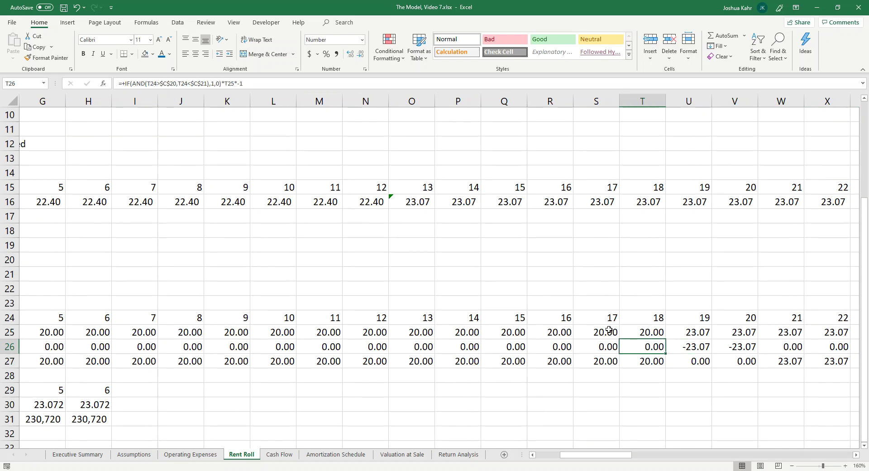
{"action": "key", "text": "Down"}
{"action": "key", "text": "Down"}
{"action": "key", "text": "Down"}
{"action": "key", "text": "Down"}
{"action": "key", "text": "Down"}
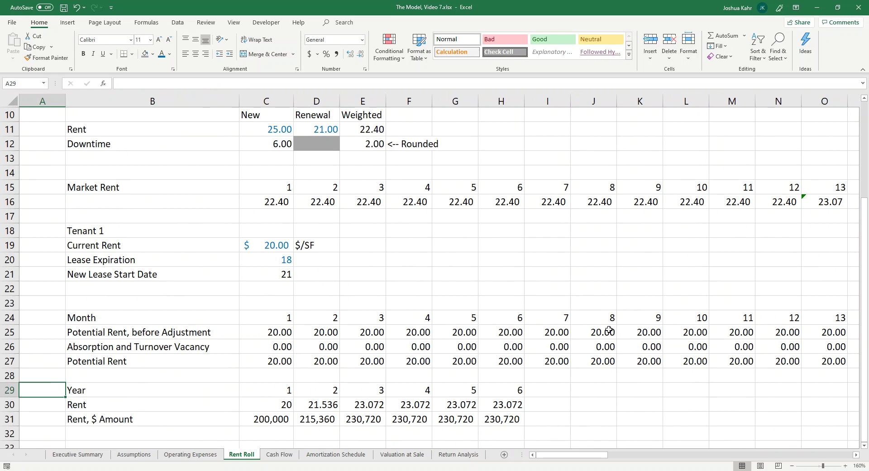
{"action": "key", "text": "Right"}
{"action": "key", "text": "Up"}
{"action": "key", "text": "Up"}
{"action": "key", "text": "Up"}
{"action": "key", "text": "Up"}
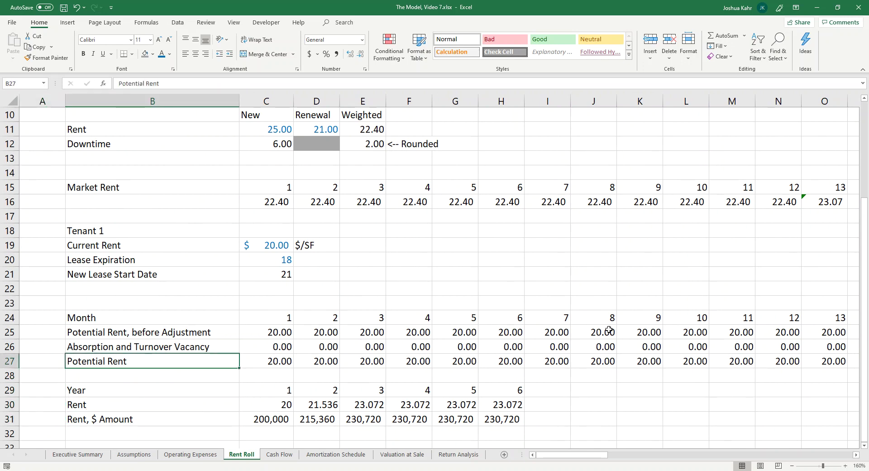
{"action": "key", "text": "Up"}
{"action": "key", "text": "Down"}
{"action": "key", "text": "Delete"}
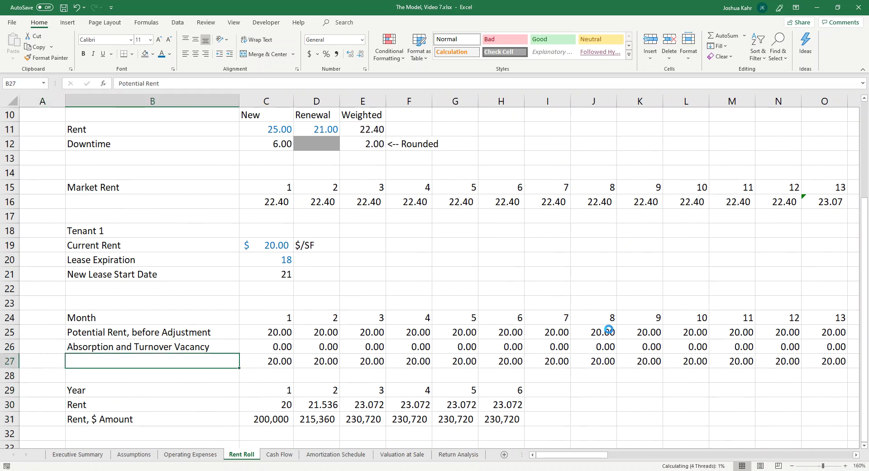
Step: Relabel B25, the first monthly rent row below Month, as "Potential Rent"
{"action": "key", "text": "Up"}
{"action": "key", "text": "Up"}
{"action": "type", "text": "Potential Rent"}
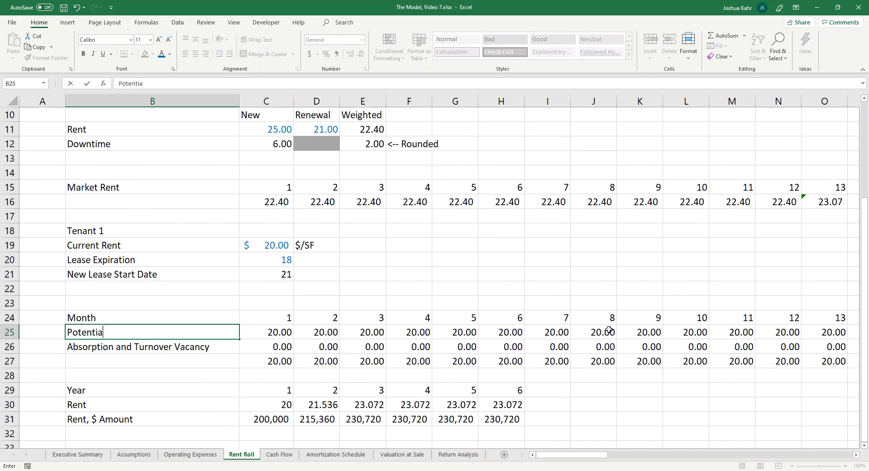
{"action": "key", "text": "Down"}
Step: Relabel the annual rent row in B30, directly below Year, as "Potential Rent"
{"action": "key", "text": "Down"}
{"action": "key", "text": "Down"}
{"action": "key", "text": "Down"}
{"action": "key", "text": "Down"}
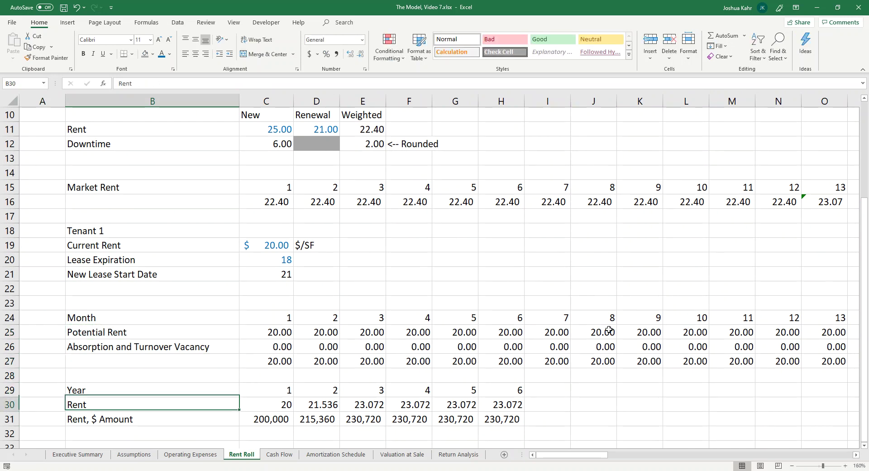
{"action": "type", "text": "Potential Rent"}
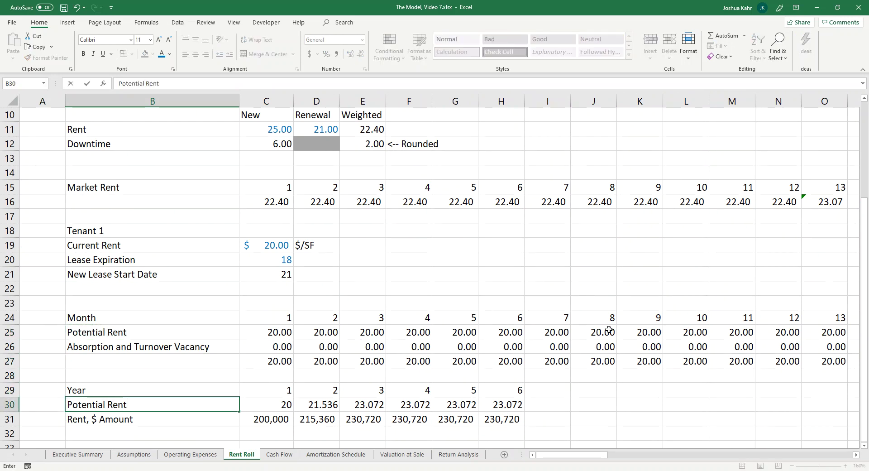
{"action": "key", "text": "Right"}
Step: Format the annual potential rent values in C30:H30 as numbers with two decimal places
{"action": "key", "text": "Left"}
{"action": "key", "text": "ctrl+shift+Right"}
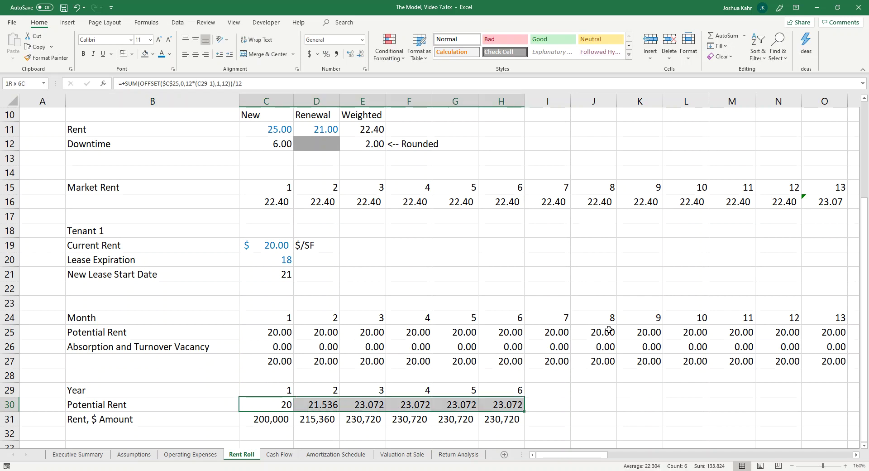
{"action": "key", "text": "ctrl+shift+1"}
Step: Copy the annual block of Year, Potential Rent and Rent, $ Amount from B29:H31 and paste it starting at B33
{"action": "scroll", "coordinate": [609, 330], "scroll_direction": "down", "scroll_amount": 3}
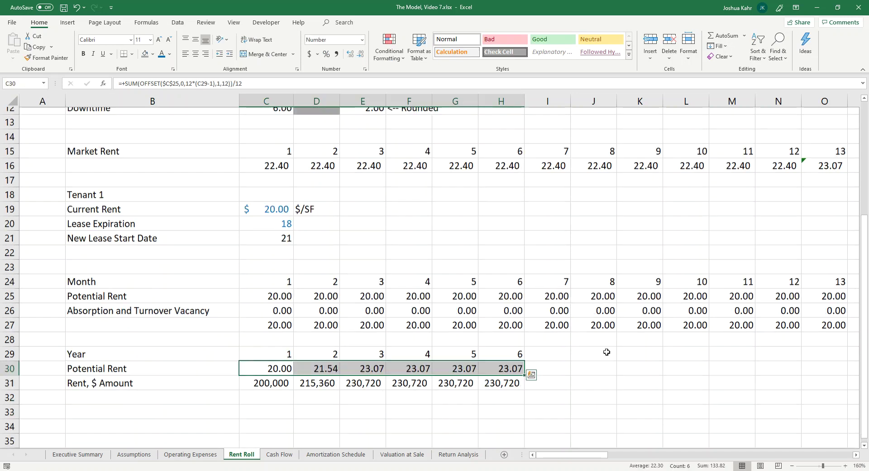
{"action": "left_click", "coordinate": [169, 322]}
{"action": "left_click", "coordinate": [160, 278]}
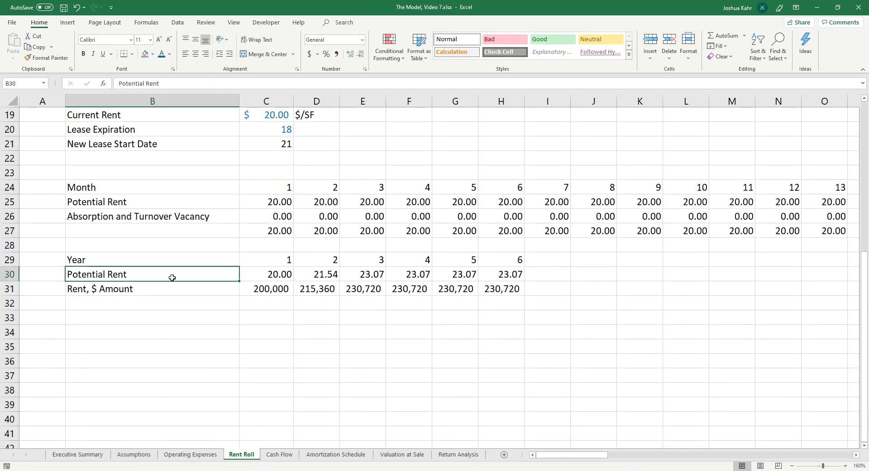
{"action": "left_click", "coordinate": [261, 273]}
{"action": "key", "text": "F2"}
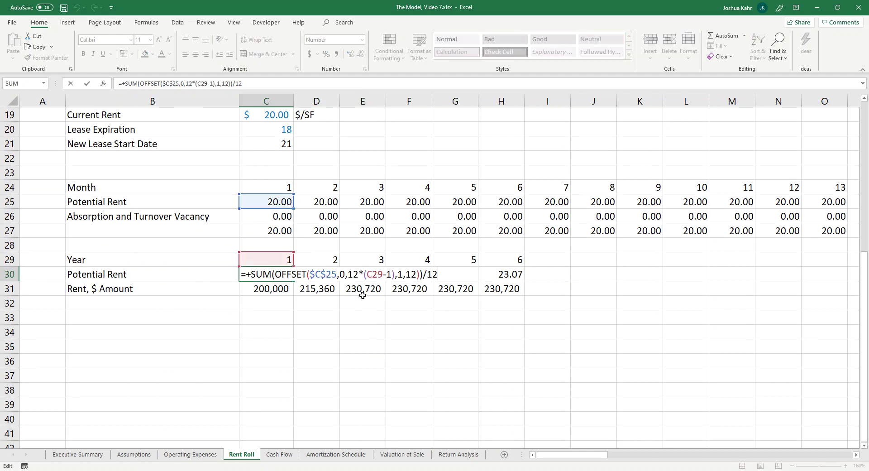
{"action": "key", "text": "Escape"}
{"action": "left_click_drag", "start_coordinate": [182, 260], "coordinate": [512, 285]}
{"action": "key", "text": "ctrl+c"}
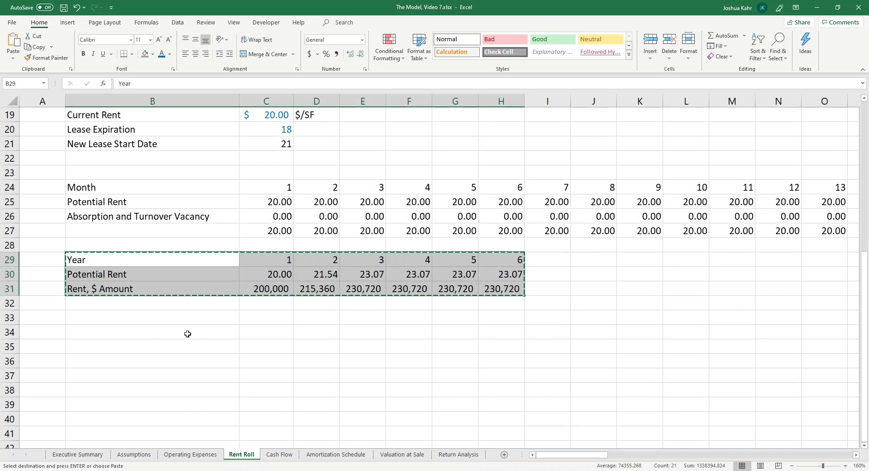
{"action": "left_click", "coordinate": [185, 319]}
{"action": "key", "text": "ctrl+v"}
Step: Link the label in B34 to the Absorption and Turnover Vacancy label with +B26, and clear the label in B35
{"action": "left_click", "coordinate": [213, 344]}
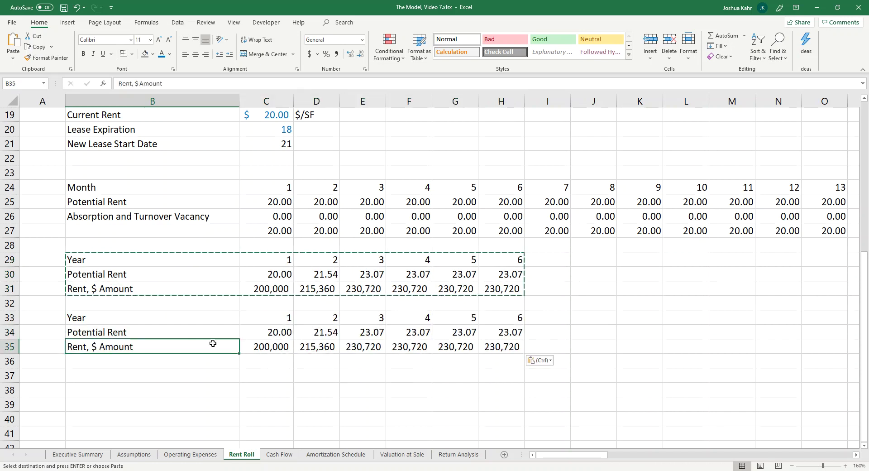
{"action": "left_click", "coordinate": [204, 331]}
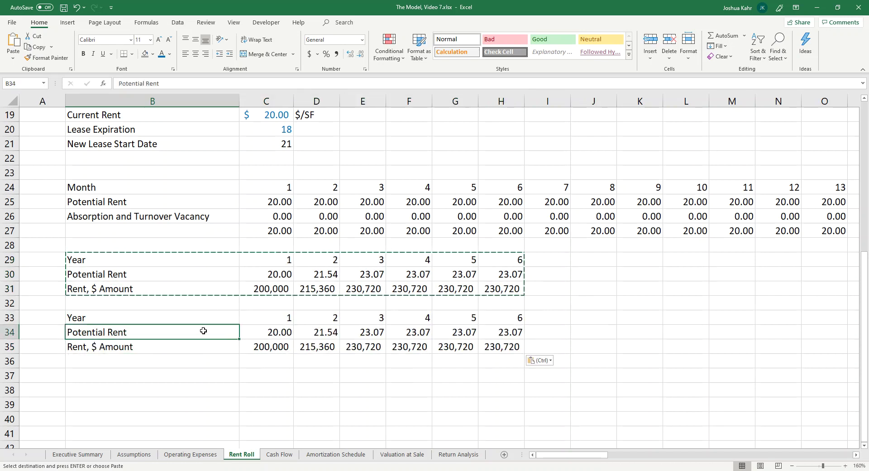
{"action": "type", "text": "+"}
{"action": "left_click", "coordinate": [214, 217]}
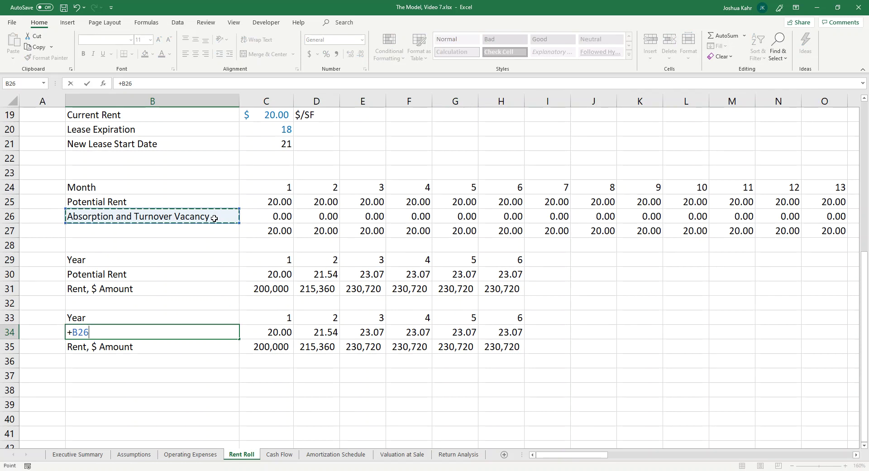
{"action": "key", "text": "Return"}
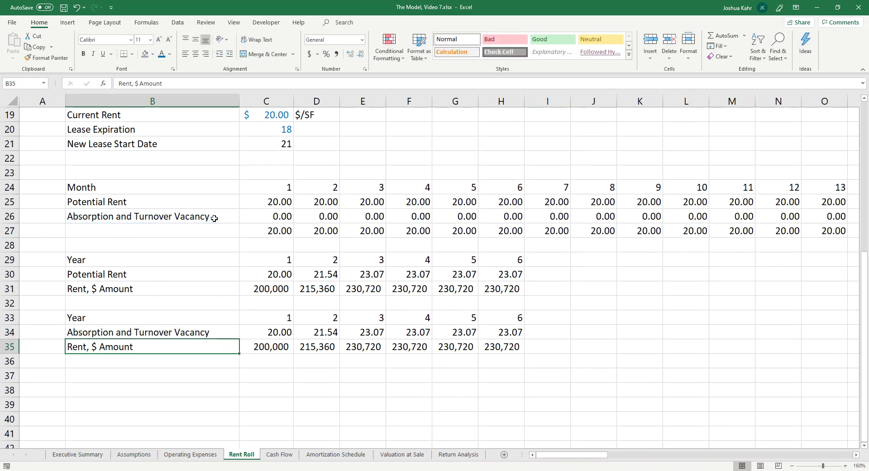
{"action": "key", "text": "Delete"}
Step: Point the OFFSET reference in the year 1 Absorption and Turnover Vacancy formula in C34 to $C$26 and fill it across to H34
{"action": "key", "text": "Right"}
{"action": "key", "text": "Right"}
{"action": "key", "text": "Up"}
{"action": "key", "text": "Left"}
{"action": "key", "text": "F2"}
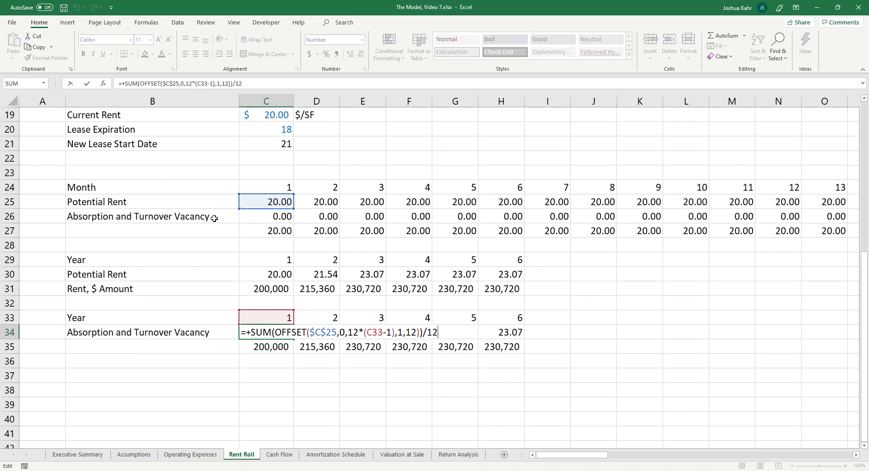
{"action": "key", "text": "Left"}
{"action": "key", "text": "Left"}
{"action": "key", "text": "Left"}
{"action": "key", "text": "Left"}
{"action": "key", "text": "Left"}
{"action": "key", "text": "Left"}
{"action": "key", "text": "Left"}
{"action": "key", "text": "Left"}
{"action": "key", "text": "Left"}
{"action": "key", "text": "Left"}
{"action": "key", "text": "Left"}
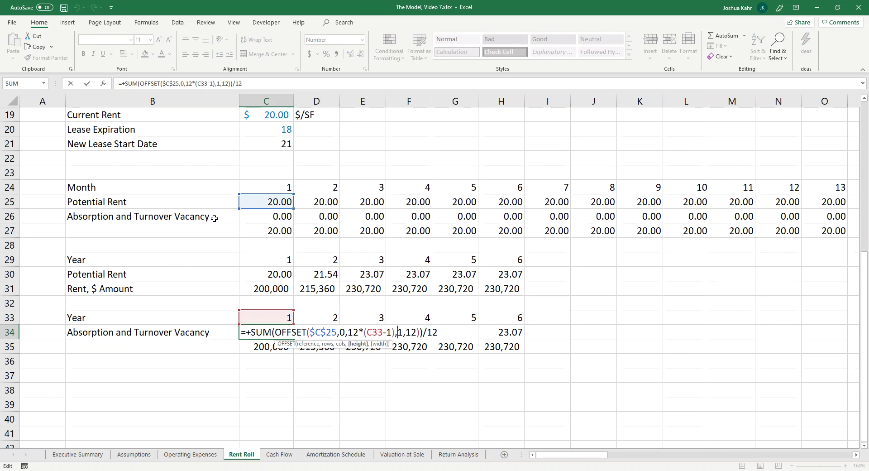
{"action": "key", "text": "Left"}
{"action": "key", "text": "Left"}
{"action": "key", "text": "Left"}
{"action": "key", "text": "Left"}
{"action": "key", "text": "BackSpace"}
{"action": "type", "text": "6"}
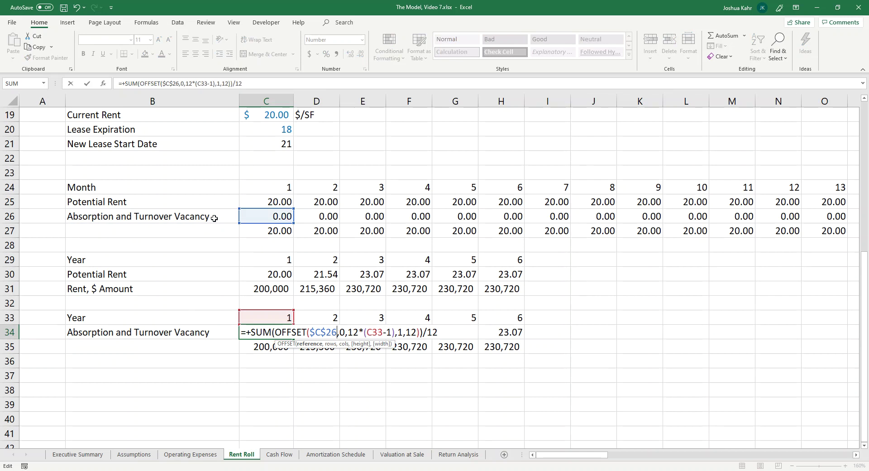
{"action": "key", "text": "Return"}
{"action": "key", "text": "Up"}
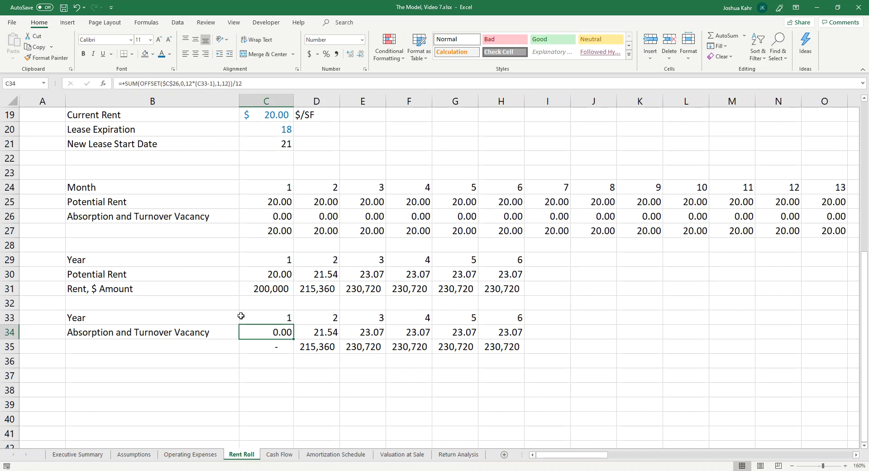
{"action": "left_click_drag", "start_coordinate": [291, 338], "coordinate": [521, 332]}
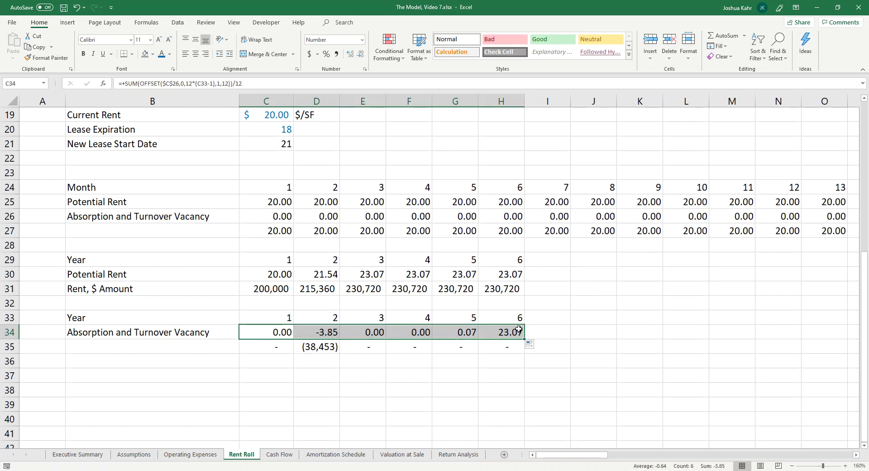
{"action": "left_click", "coordinate": [336, 343]}
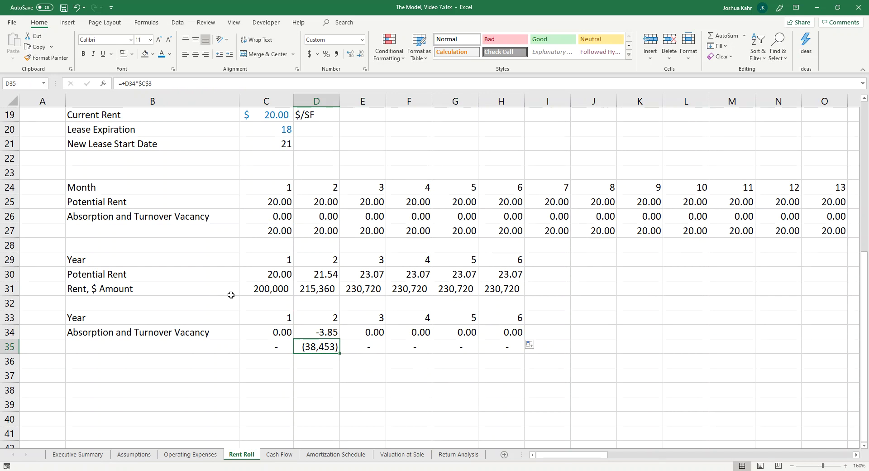
Step: Label the dollar row below Absorption and Turnover Vacancy, in B35, as "$ Amount"
{"action": "left_click", "coordinate": [191, 347]}
{"action": "type", "text": "$ Amount"}
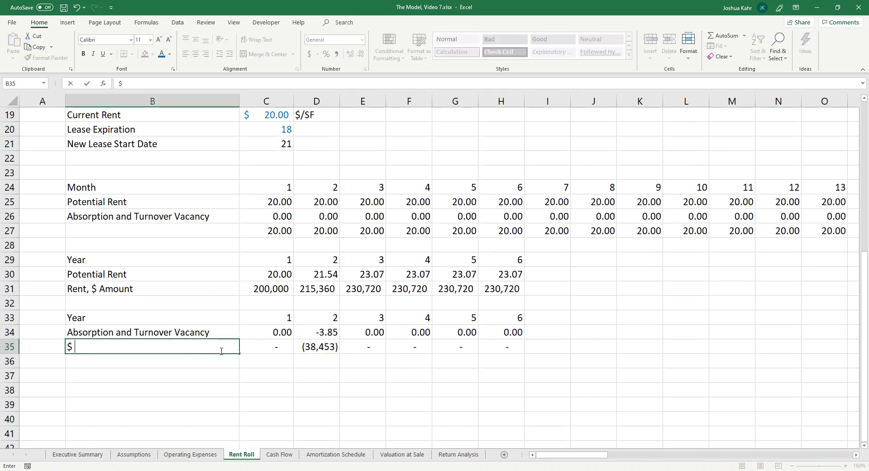
{"action": "key", "text": "Up"}
{"action": "key", "text": "Up"}
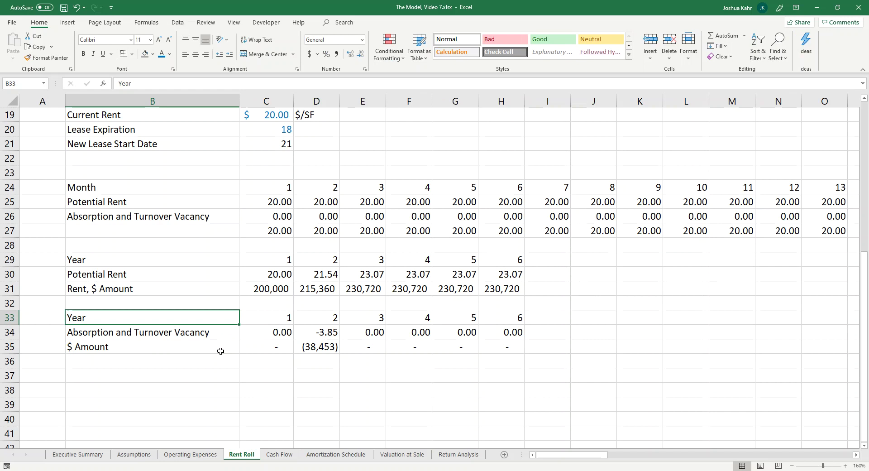
Step: Copy the "$ Amount" label from B35 to B31, below the annual Potential Rent row
{"action": "key", "text": "Down"}
{"action": "key", "text": "Down"}
{"action": "key", "text": "ctrl+c"}
{"action": "key", "text": "Up"}
{"action": "key", "text": "Up"}
{"action": "key", "text": "Up"}
{"action": "key", "text": "Up"}
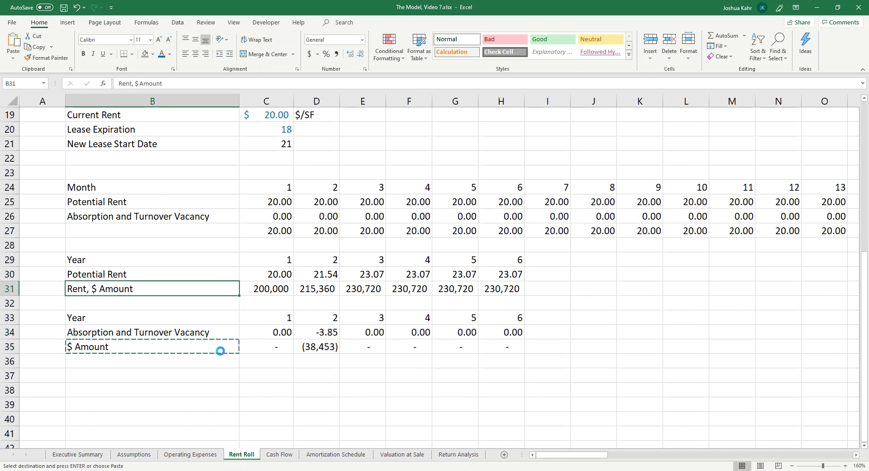
{"action": "key", "text": "ctrl+v"}
{"action": "key", "text": "Down"}
{"action": "key", "text": "Down"}
{"action": "key", "text": "Down"}
{"action": "key", "text": "Down"}
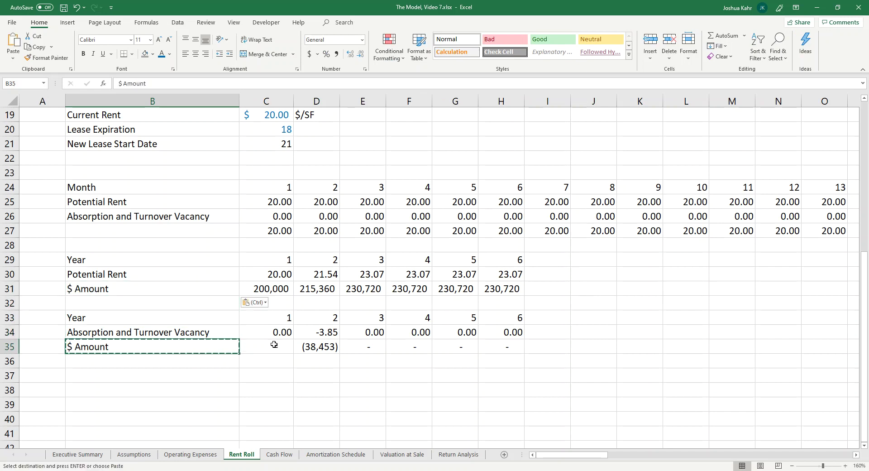
{"action": "key", "text": "Up"}
{"action": "key", "text": "Right"}
{"action": "key", "text": "Right"}
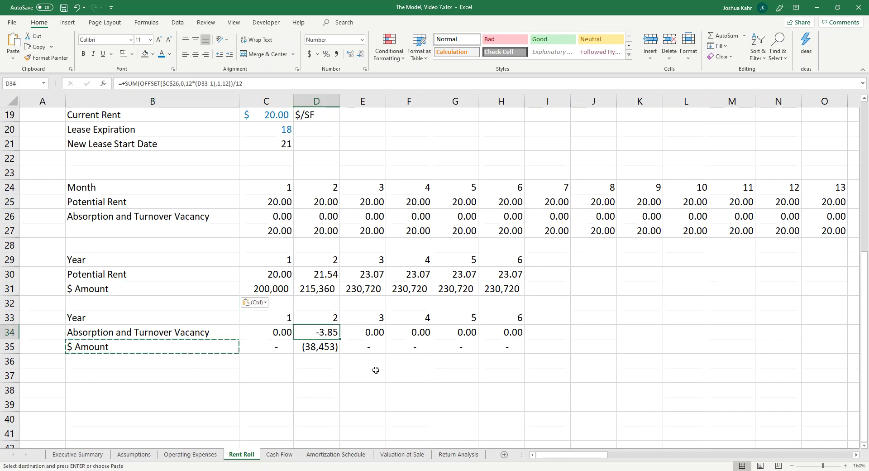
Step: Insert a blank row 7 on the Cash Flow sheet between Potential Gross Revenue and General Vacancy
{"action": "left_click", "coordinate": [284, 455]}
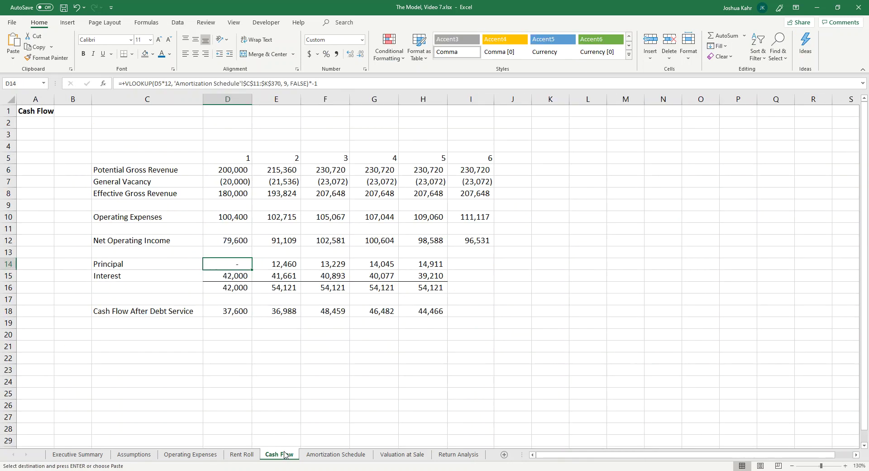
{"action": "left_click", "coordinate": [347, 243]}
{"action": "left_click", "coordinate": [193, 180]}
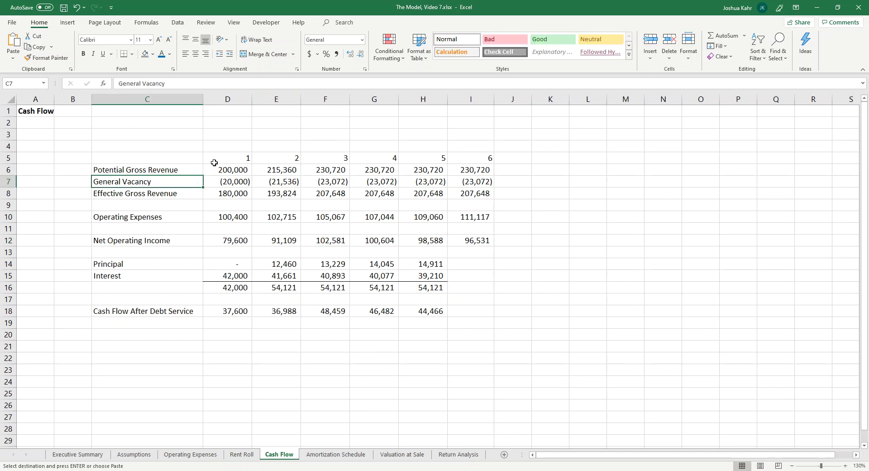
{"action": "left_click", "coordinate": [197, 169]}
{"action": "left_click", "coordinate": [27, 182]}
{"action": "key", "text": "shift+space"}
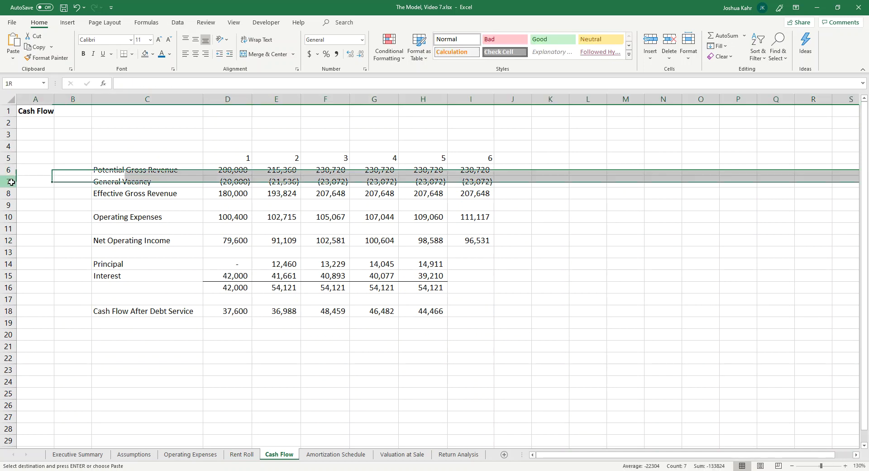
{"action": "key", "text": "ctrl+shift+plus"}
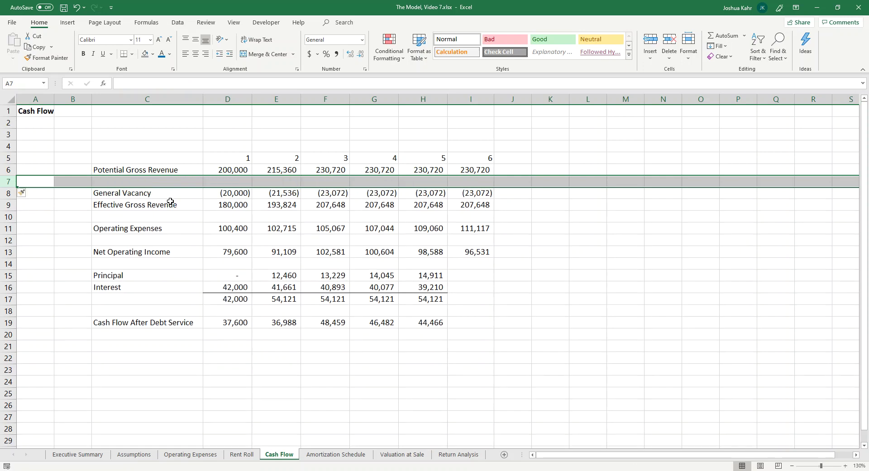
Step: Label the new row in C7 as "Absorption and Turnover Vacancy"
{"action": "key", "text": "Right"}
{"action": "key", "text": "Right"}
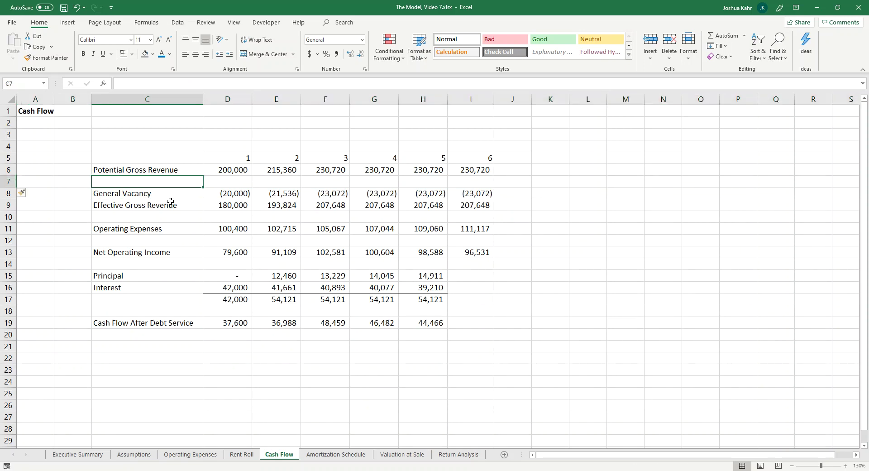
{"action": "type", "text": "A"}
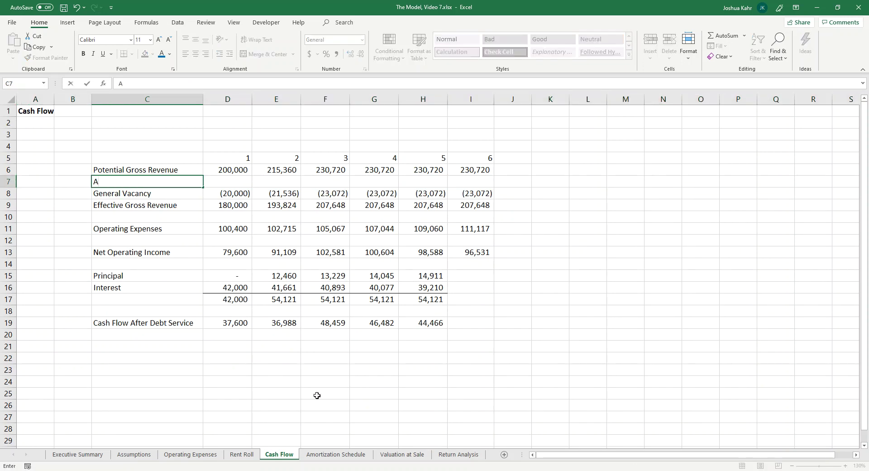
{"action": "type", "text": "bsorption and Turno"}
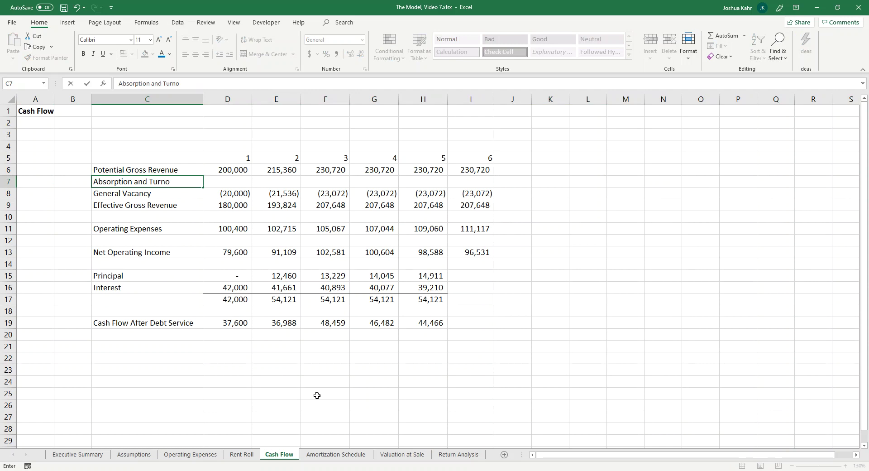
{"action": "type", "text": "ver Vancauy"}
{"action": "key", "text": "BackSpace"}
{"action": "key", "text": "BackSpace"}
{"action": "key", "text": "BackSpace"}
{"action": "key", "text": "BackSpace"}
{"action": "key", "text": "BackSpace"}
{"action": "type", "text": "cancy"}
{"action": "key", "text": "BackSpace"}
{"action": "type", "text": "y"}
{"action": "key", "text": "Return"}
Step: Link the year 1 Absorption and Turnover Vacancy in D7 to the annual vacancy dollar amount with +'Rent Roll'!C35
{"action": "key", "text": "Up"}
{"action": "key", "text": "Right"}
{"action": "type", "text": "+"}
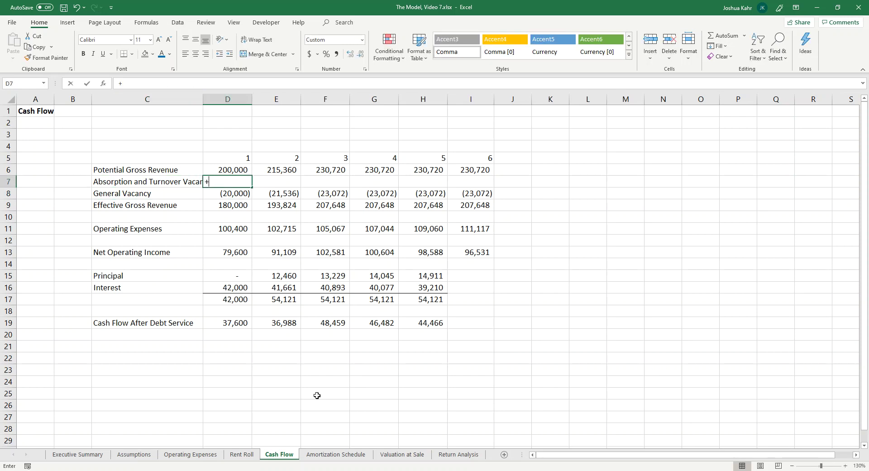
{"action": "left_click", "coordinate": [242, 454]}
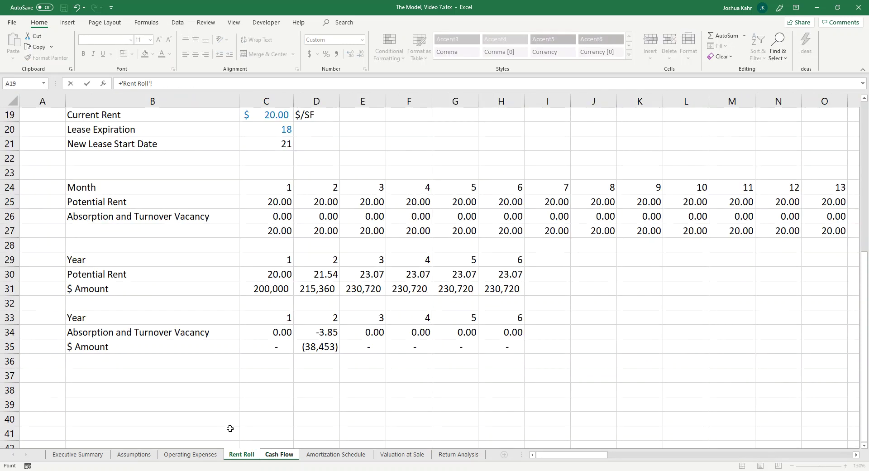
{"action": "left_click", "coordinate": [269, 344]}
{"action": "key", "text": "Return"}
Step: Fill the vacancy link from D7 across to I7 and widen column C to fit its labels
{"action": "left_click", "coordinate": [248, 182]}
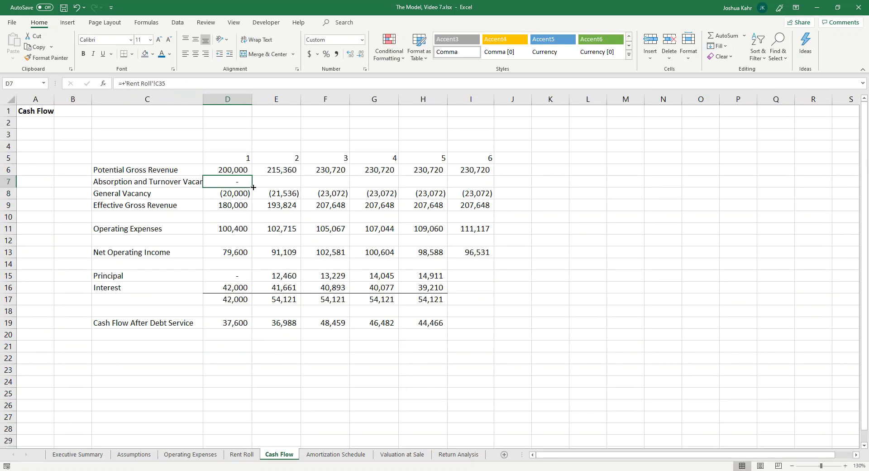
{"action": "left_click_drag", "start_coordinate": [253, 187], "coordinate": [478, 189]}
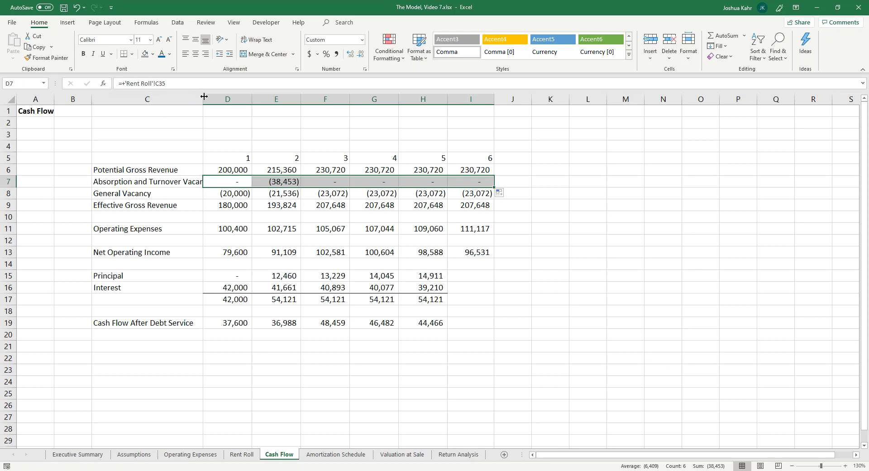
{"action": "left_click_drag", "start_coordinate": [204, 96], "coordinate": [222, 96]}
Step: Examine the Absorption and Turnover Vacancy and General Vacancy formulas for years 1 and 2 on the Cash Flow sheet
{"action": "left_click", "coordinate": [288, 181]}
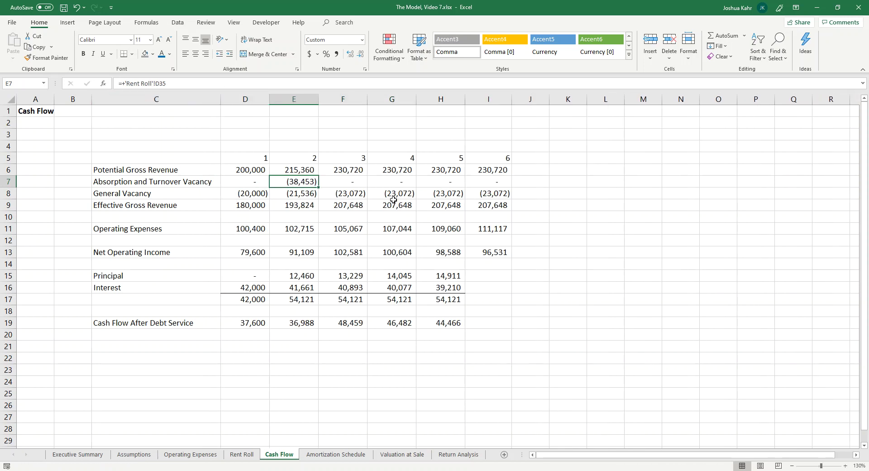
{"action": "key", "text": "Down"}
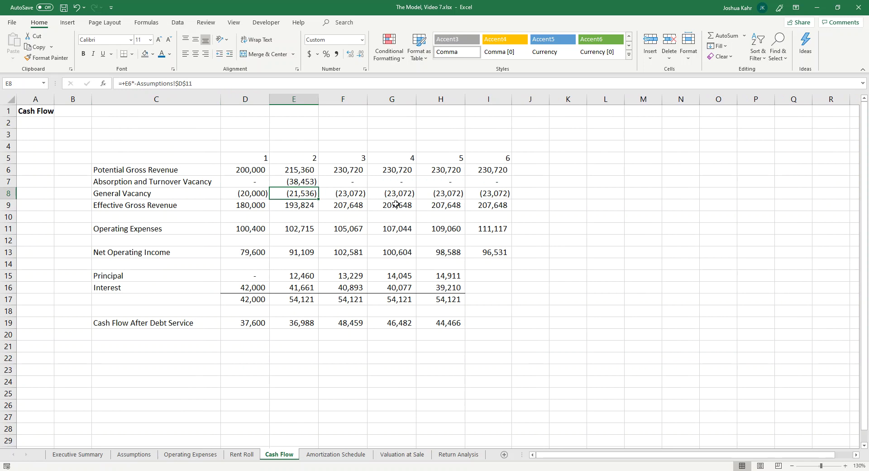
{"action": "key", "text": "Left"}
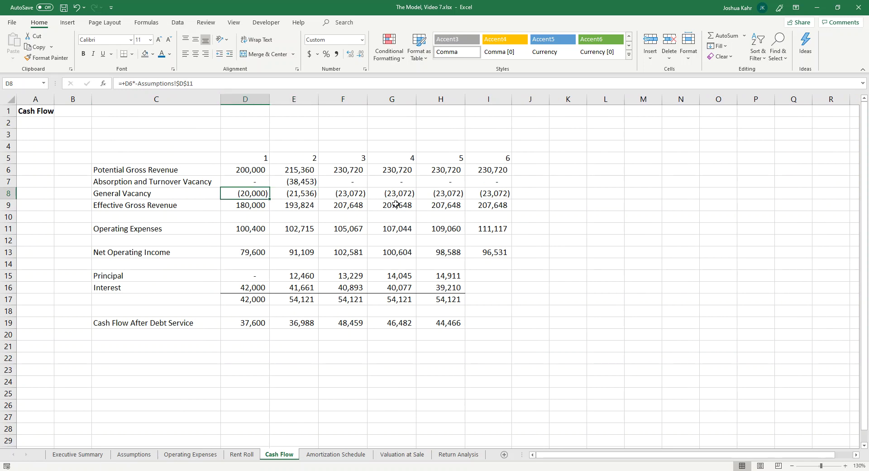
{"action": "key", "text": "Up"}
{"action": "key", "text": "Right"}
{"action": "key", "text": "Down"}
{"action": "key", "text": "Left"}
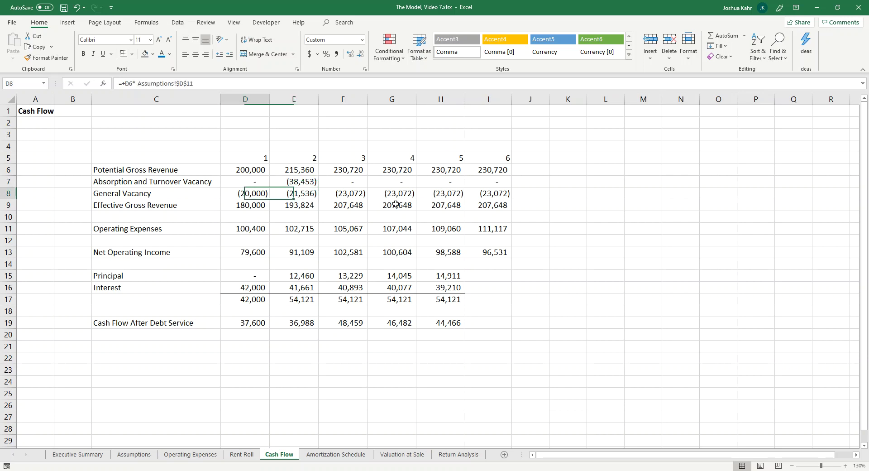
{"action": "key", "text": "Up"}
{"action": "key", "text": "Up"}
{"action": "key", "text": "Down"}
{"action": "key", "text": "Down"}
{"action": "key", "text": "Right"}
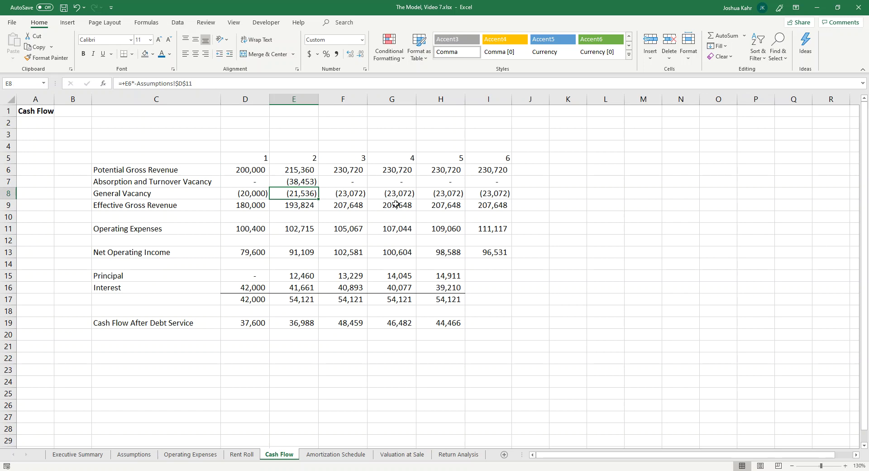
Step: Rewrite the year 1 Effective Gross Revenue formula in D9 as +D6+D7+D8
{"action": "key", "text": "Left"}
{"action": "key", "text": "Left"}
{"action": "key", "text": "Down"}
{"action": "key", "text": "Right"}
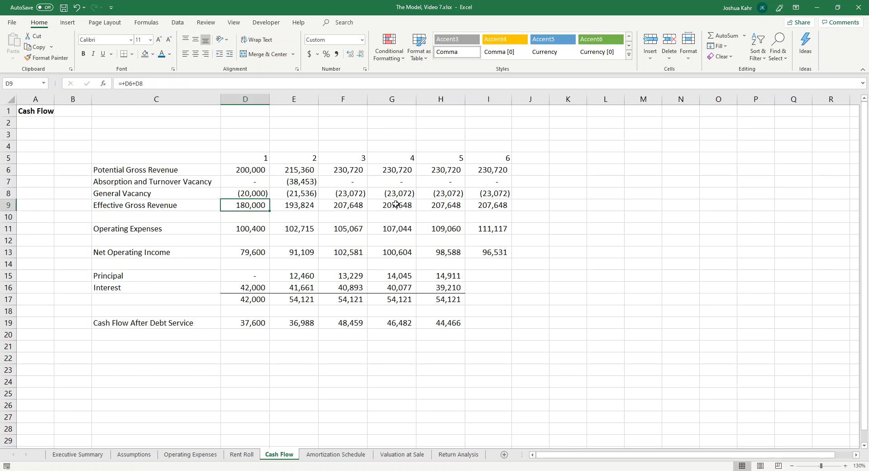
{"action": "type", "text": "+"}
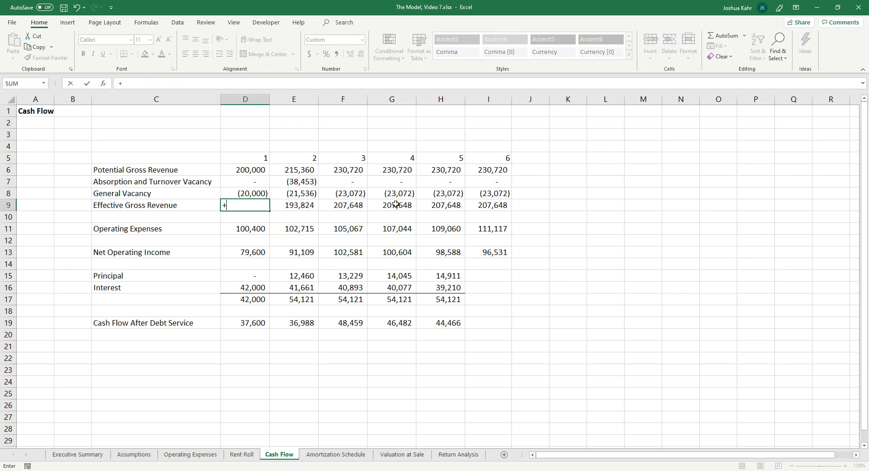
{"action": "key", "text": "Escape"}
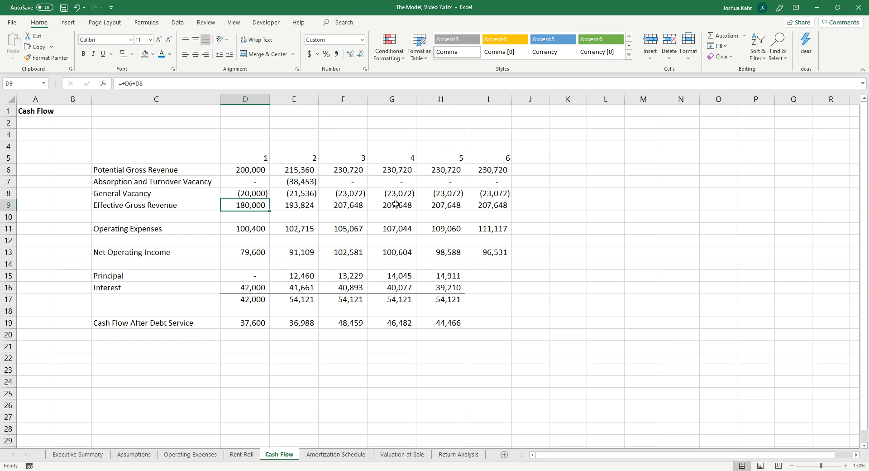
{"action": "type", "text": "+"}
{"action": "key", "text": "Up"}
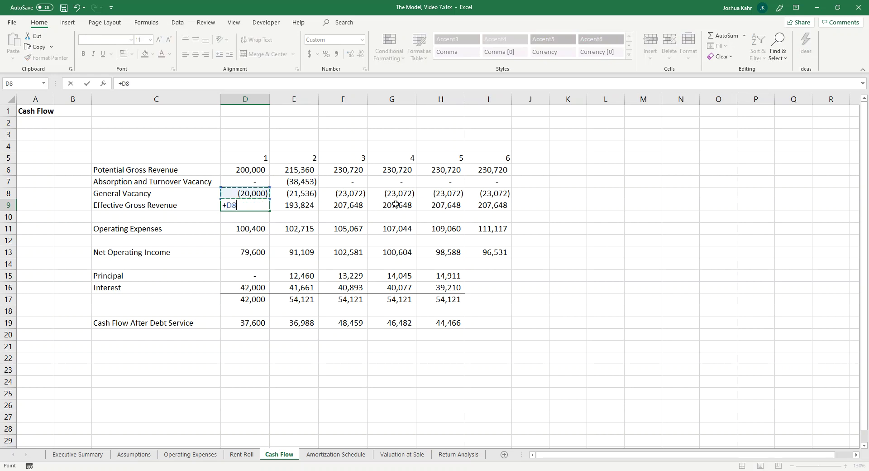
{"action": "key", "text": "Up"}
{"action": "key", "text": "Up"}
{"action": "type", "text": "+"}
{"action": "key", "text": "Up"}
{"action": "key", "text": "Up"}
{"action": "type", "text": "+"}
{"action": "key", "text": "Up"}
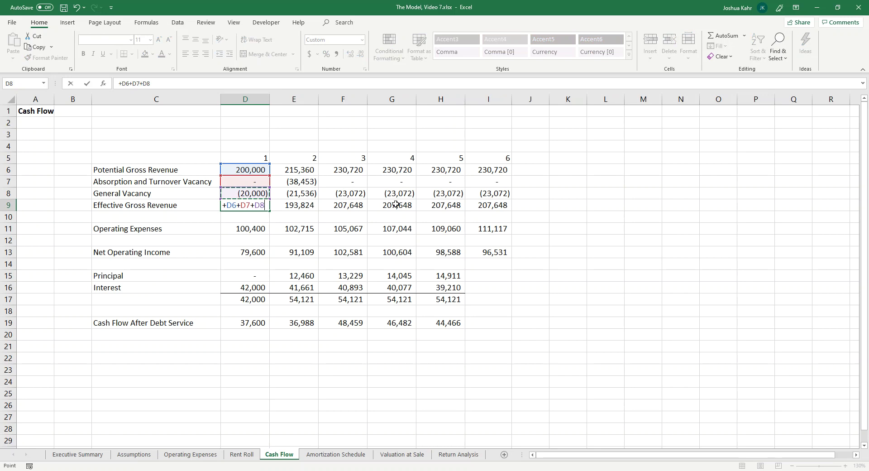
{"action": "key", "text": "Return"}
Step: Copy the Effective Gross Revenue formula from D9 across the remaining years to I9
{"action": "key", "text": "Up"}
{"action": "key", "text": "ctrl+c"}
{"action": "key", "text": "shift+Right"}
{"action": "key", "text": "shift+Right"}
{"action": "key", "text": "shift+Right"}
{"action": "key", "text": "shift+Right"}
{"action": "key", "text": "shift+Right"}
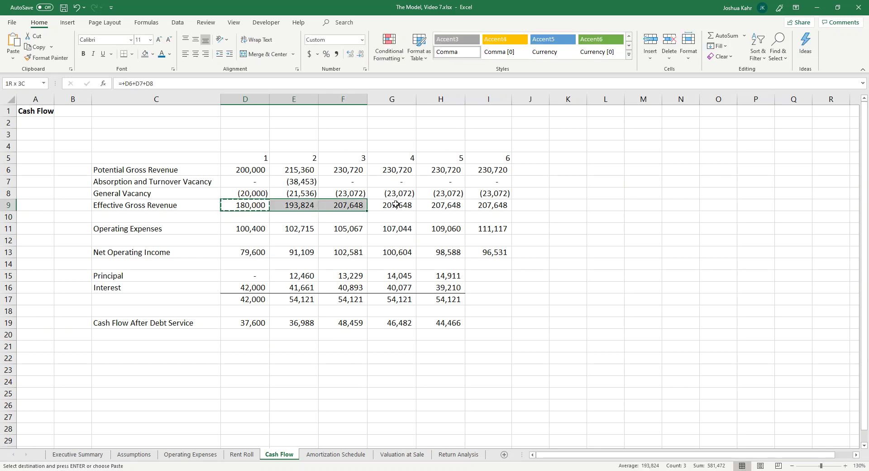
{"action": "key", "text": "ctrl+v"}
Step: Add a bottom border beneath the General Vacancy values in D8:I8 on the Cash Flow sheet
{"action": "key", "text": "Right"}
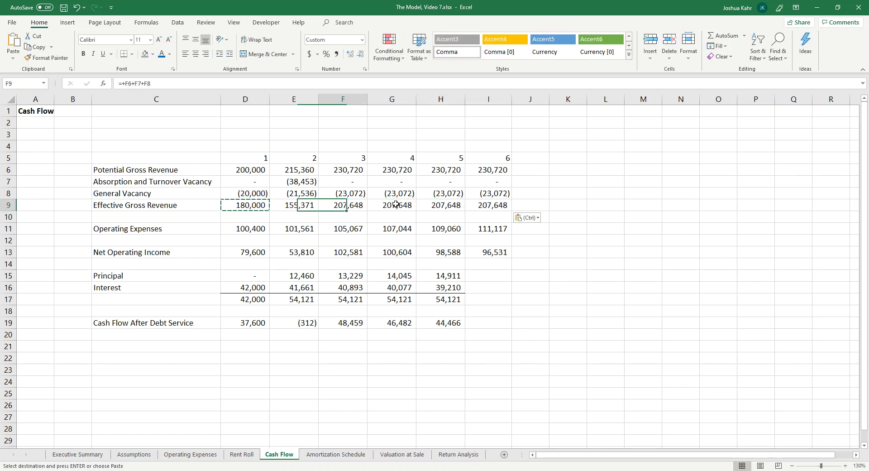
{"action": "key", "text": "Right"}
{"action": "key", "text": "Up"}
{"action": "key", "text": "Up"}
{"action": "key", "text": "Left"}
{"action": "key", "text": "Down"}
{"action": "key", "text": "Up"}
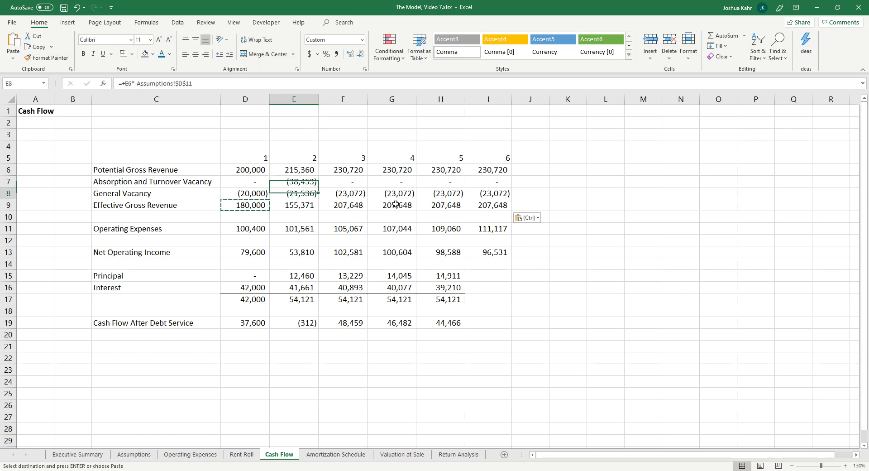
{"action": "key", "text": "Down"}
{"action": "key", "text": "Left"}
{"action": "key", "text": "shift+Right"}
{"action": "key", "text": "shift+Right"}
{"action": "key", "text": "shift+Right"}
{"action": "key", "text": "shift+Right"}
{"action": "key", "text": "shift+Right"}
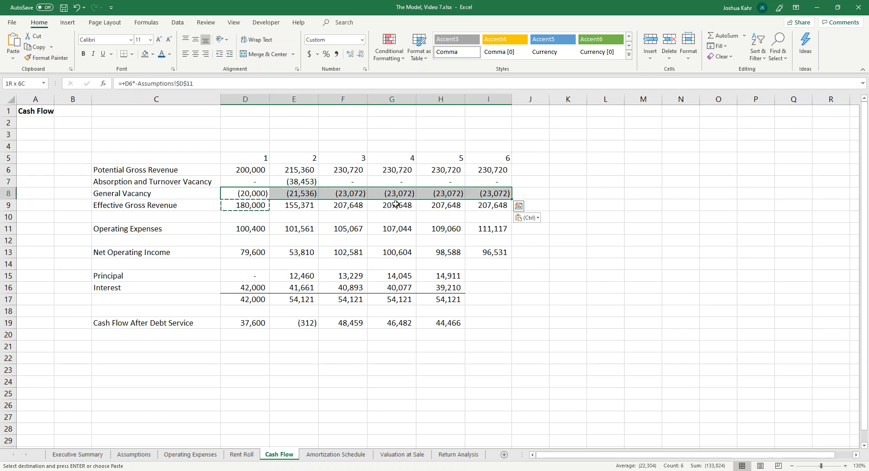
{"action": "key", "text": "Escape"}
{"action": "left_click", "coordinate": [124, 54]}
{"action": "left_click", "coordinate": [244, 194]}
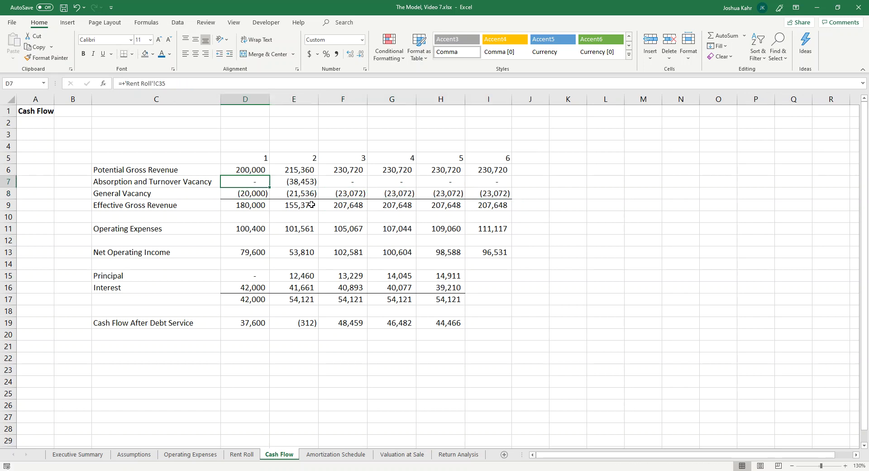
Step: Subtract the Absorption and Turnover Vacancy from year 2 General Vacancy by changing E8 to =+E6*-Assumptions!$D$11-E7
{"action": "key", "text": "Right"}
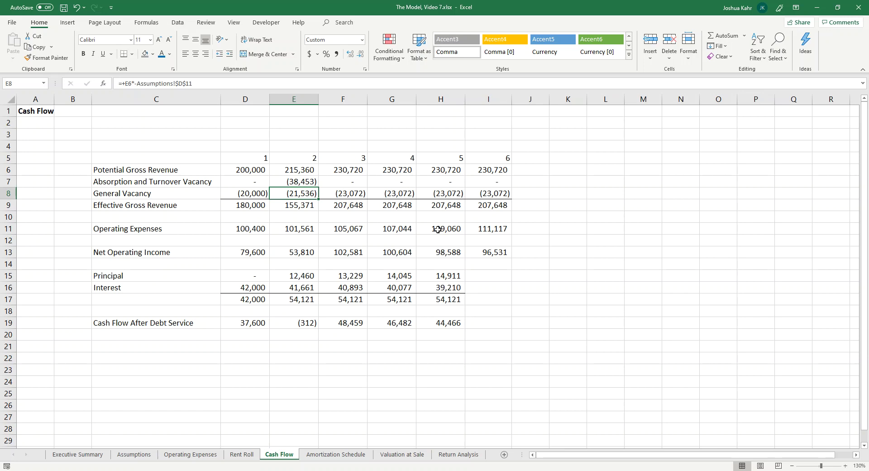
{"action": "key", "text": "F2"}
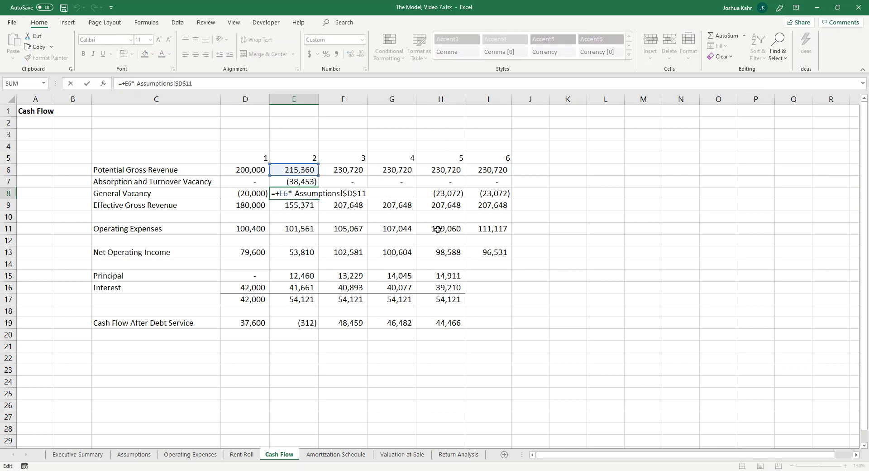
{"action": "key", "text": "Escape"}
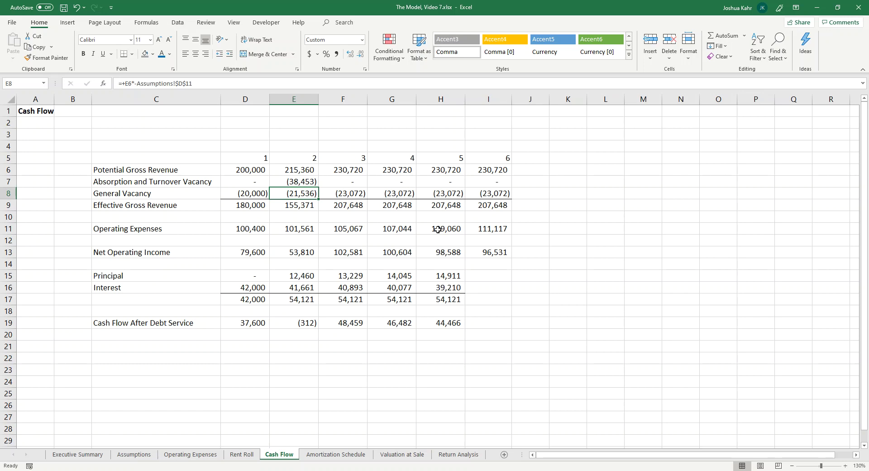
{"action": "key", "text": "F2"}
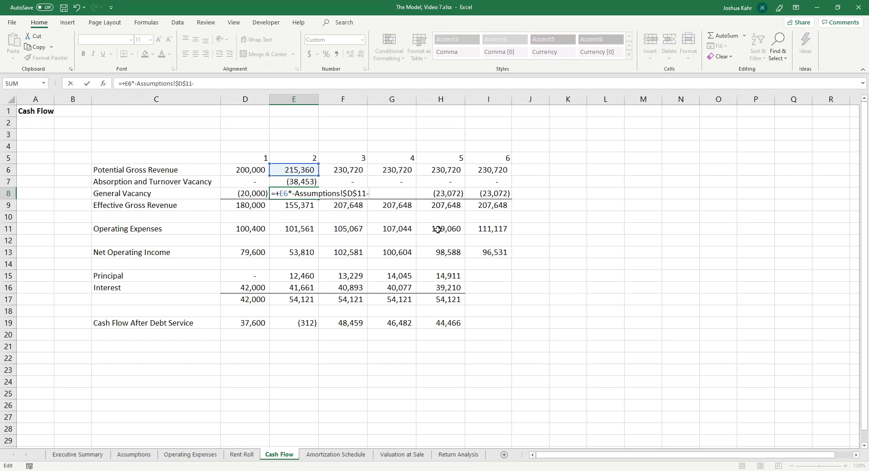
{"action": "type", "text": "-"}
{"action": "left_click", "coordinate": [313, 181]}
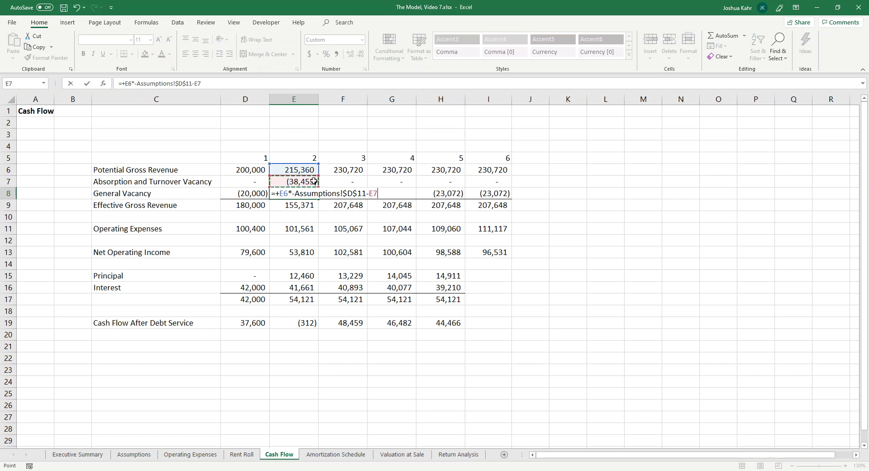
{"action": "key", "text": "ctrl+Return"}
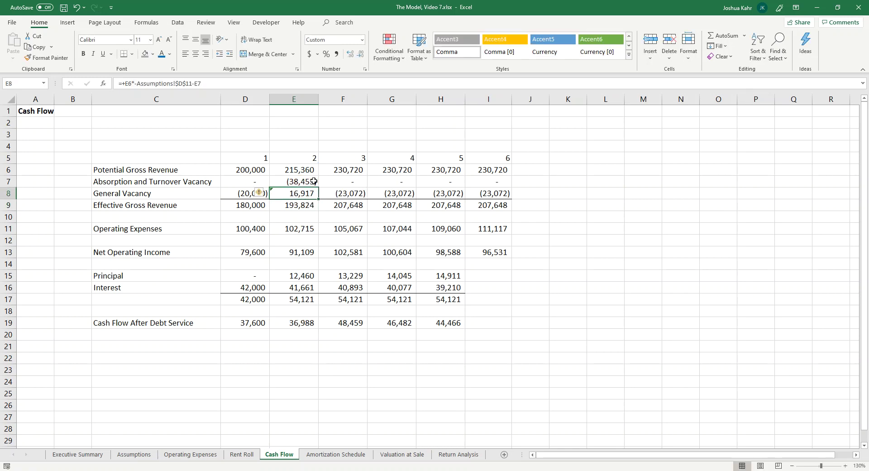
Step: Turn the E8 formula into an IF whose test is E6*-Assumptions!$D$11-E7>0 and whose value if true is 0
{"action": "key", "text": "F2"}
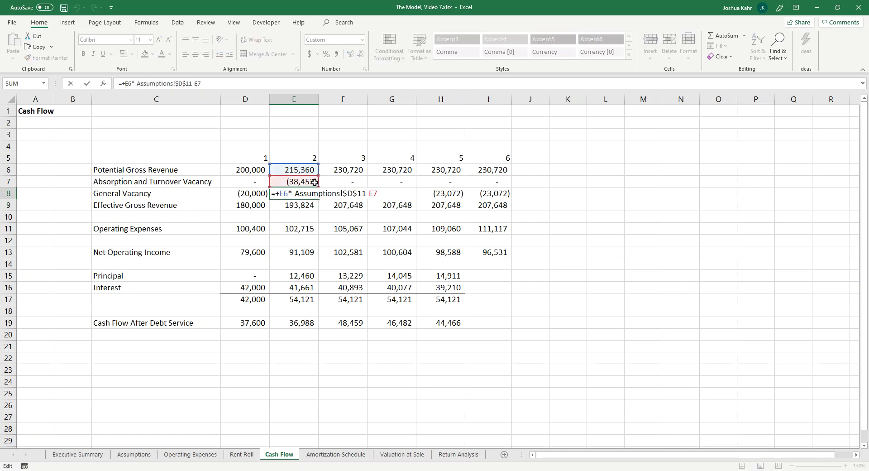
{"action": "left_click", "coordinate": [274, 193]}
{"action": "type", "text": "if("}
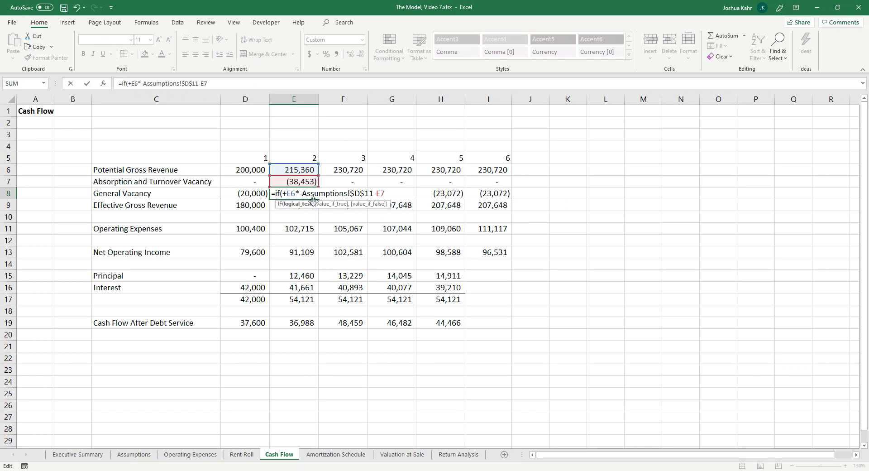
{"action": "left_click", "coordinate": [392, 193]}
{"action": "left_click", "coordinate": [395, 195]}
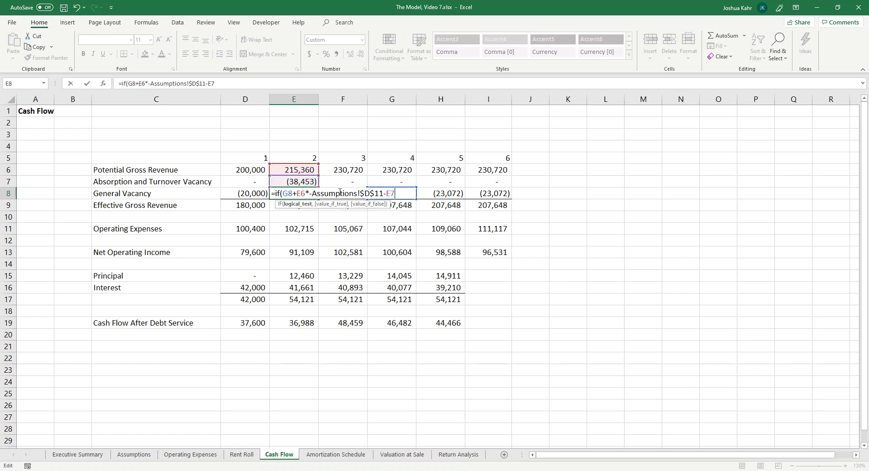
{"action": "left_click", "coordinate": [222, 81]}
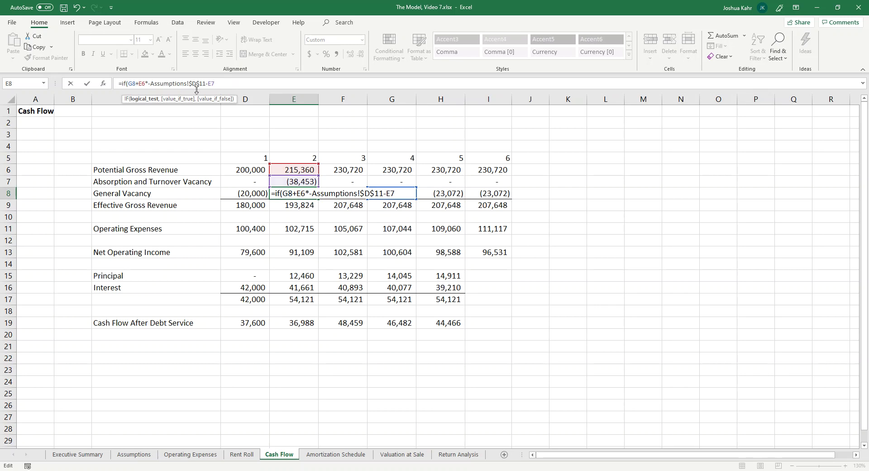
{"action": "left_click_drag", "start_coordinate": [138, 84], "coordinate": [128, 84]}
{"action": "key", "text": "Delete"}
{"action": "key", "text": "Delete"}
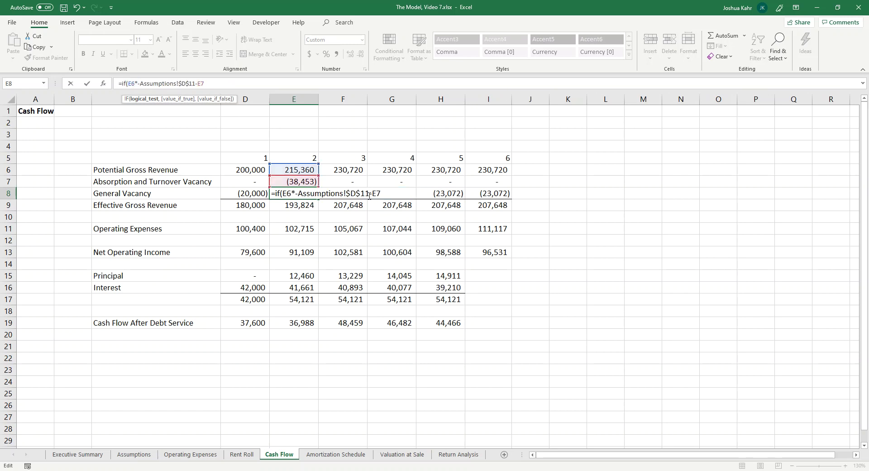
{"action": "left_click", "coordinate": [384, 193]}
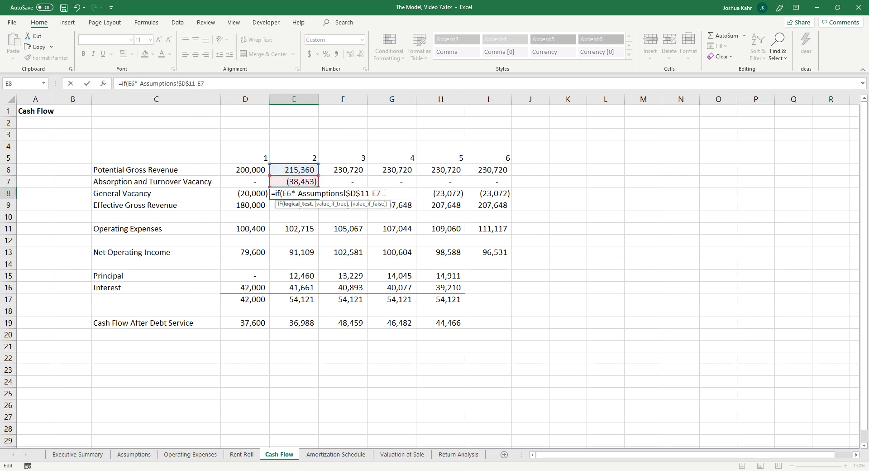
{"action": "type", "text": ">0, 0,"}
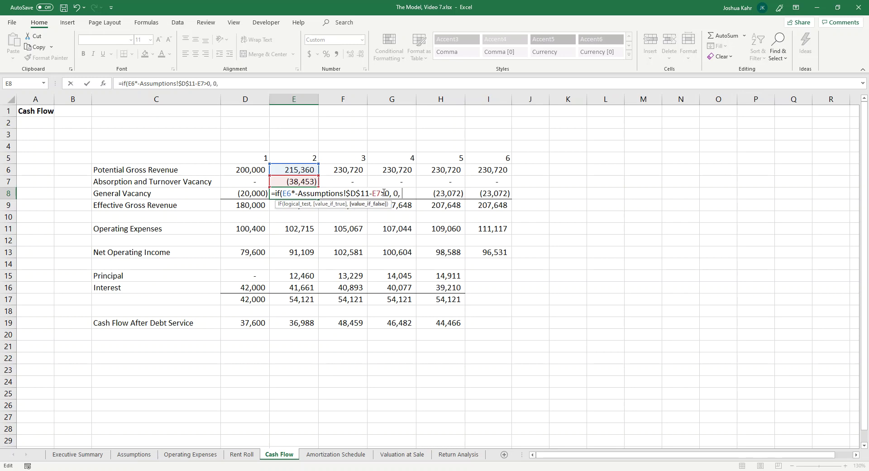
Step: Complete the IF formula in E8 with E6*-Assumptions!$D$11-E7 as the value if false
{"action": "left_click_drag", "start_coordinate": [383, 193], "coordinate": [280, 195]}
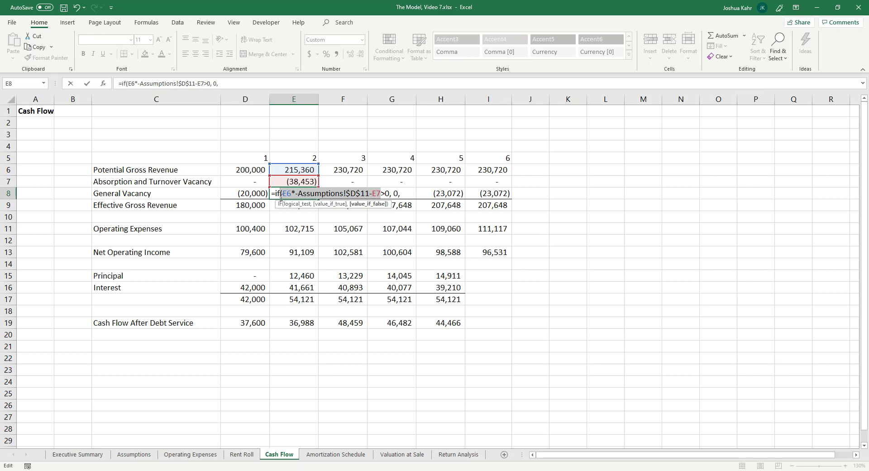
{"action": "key", "text": "Left"}
{"action": "left_click", "coordinate": [410, 190]}
{"action": "key", "text": "ctrl+v"}
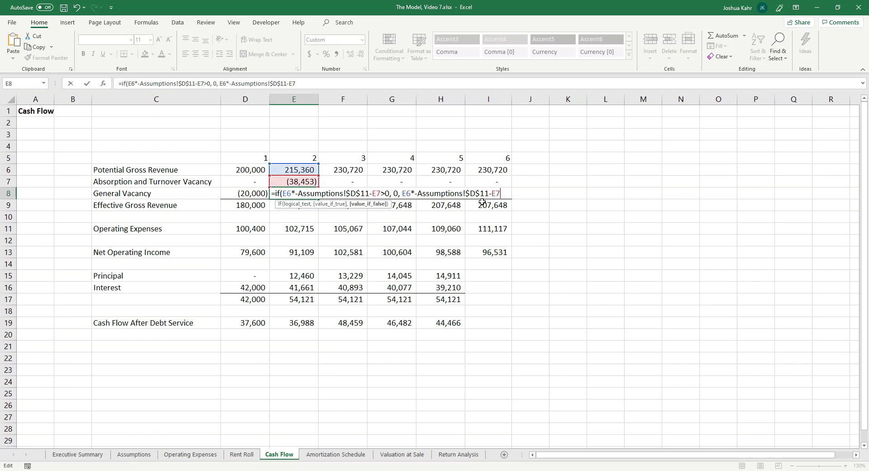
{"action": "type", "text": ")"}
{"action": "key", "text": "Return"}
Step: Test the General Vacancy formula with -10000 as the year 2 Absorption and Turnover Vacancy in E7, and undo the entry
{"action": "key", "text": "Up"}
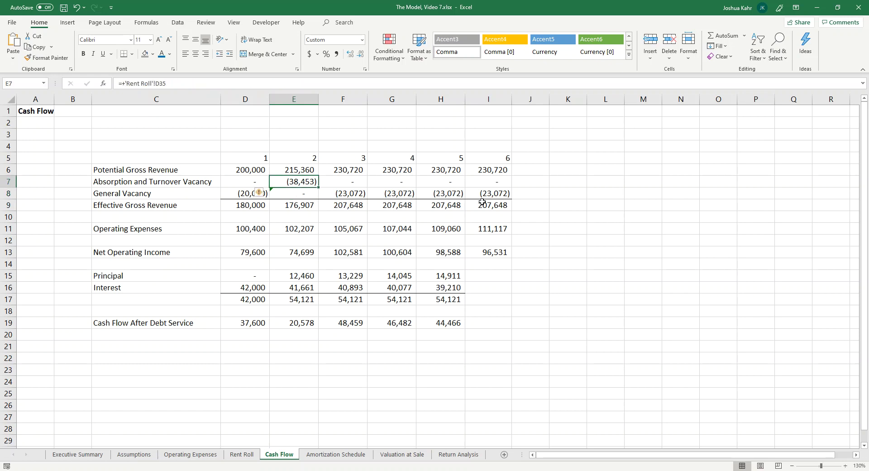
{"action": "key", "text": "Up"}
{"action": "type", "text": "-10000"}
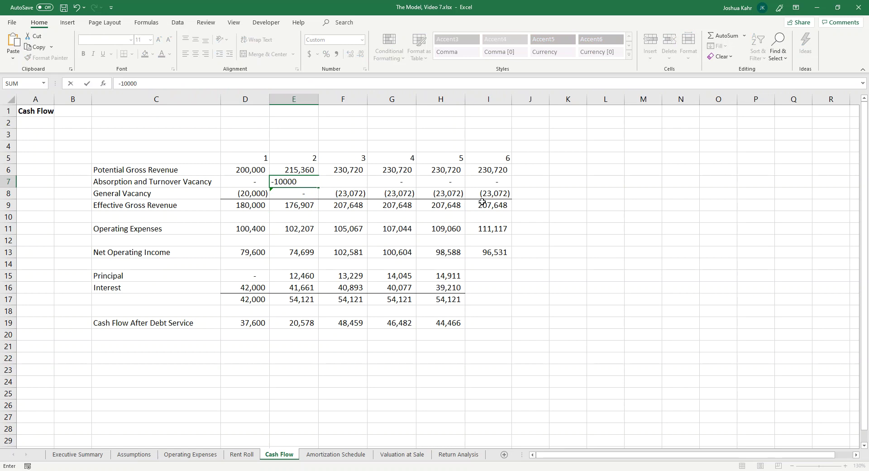
{"action": "key", "text": "Return"}
{"action": "key", "text": "Up"}
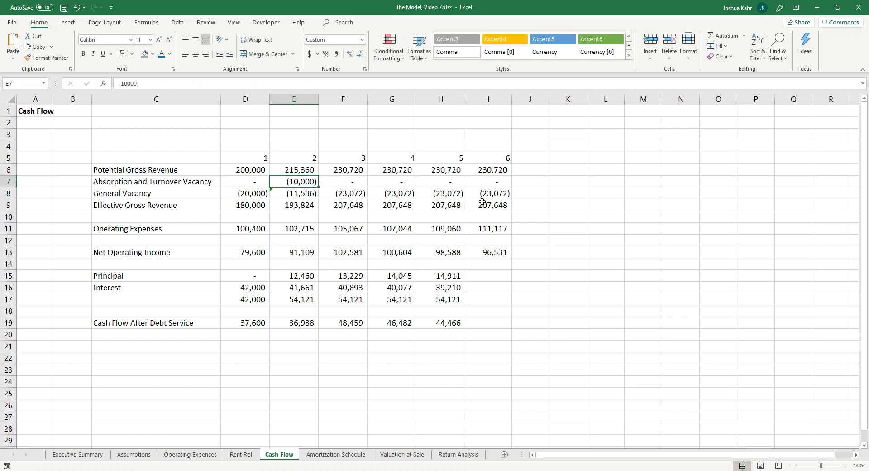
{"action": "key", "text": "Down"}
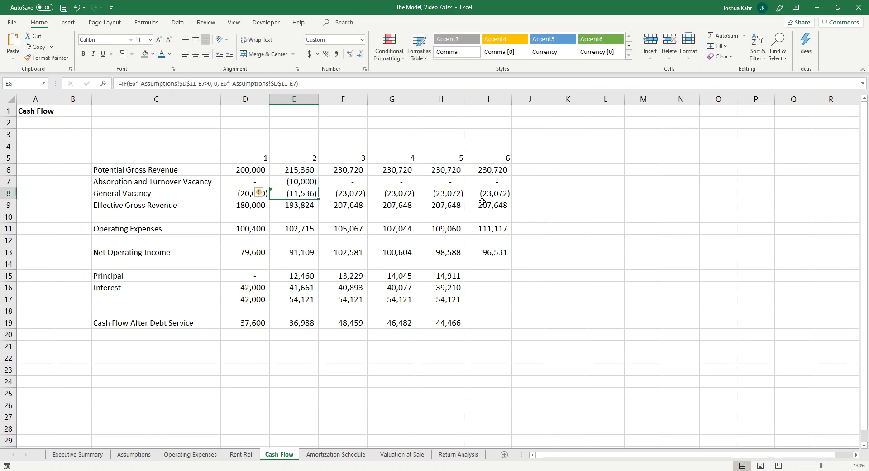
{"action": "key", "text": "Up"}
{"action": "key", "text": "ctrl+z"}
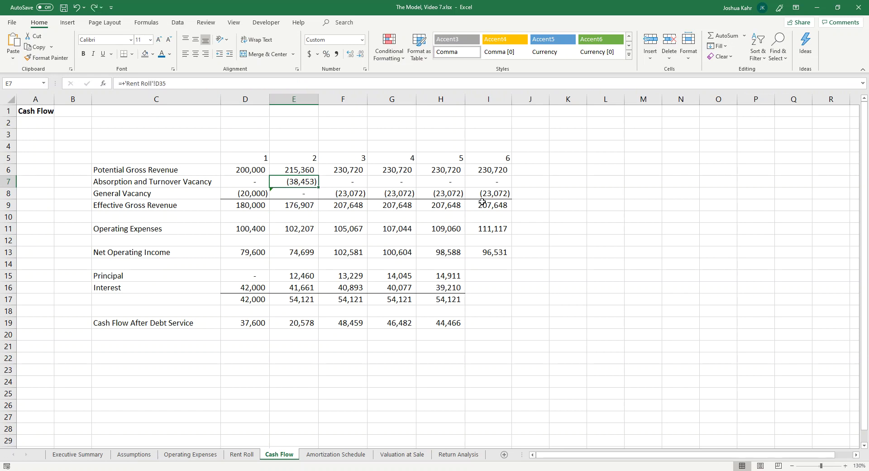
Step: Test the General Vacancy formula with E7 cleared, and restore the Rent Roll link and the IF formula
{"action": "key", "text": "Delete"}
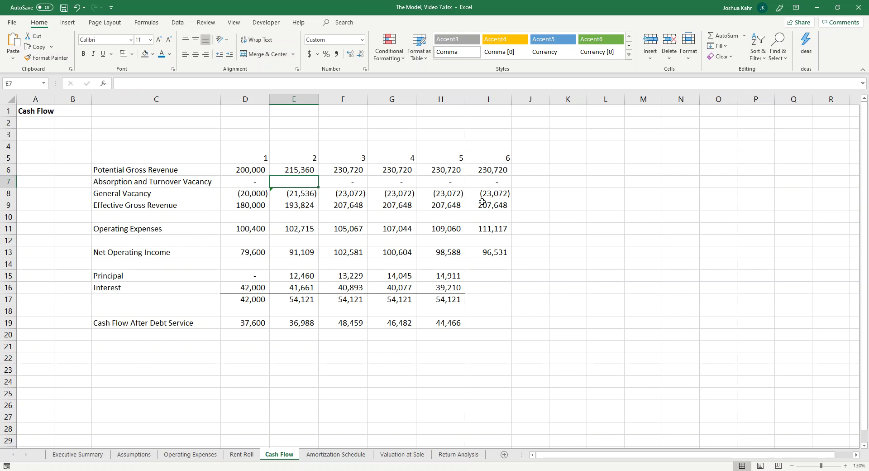
{"action": "key", "text": "ctrl+z"}
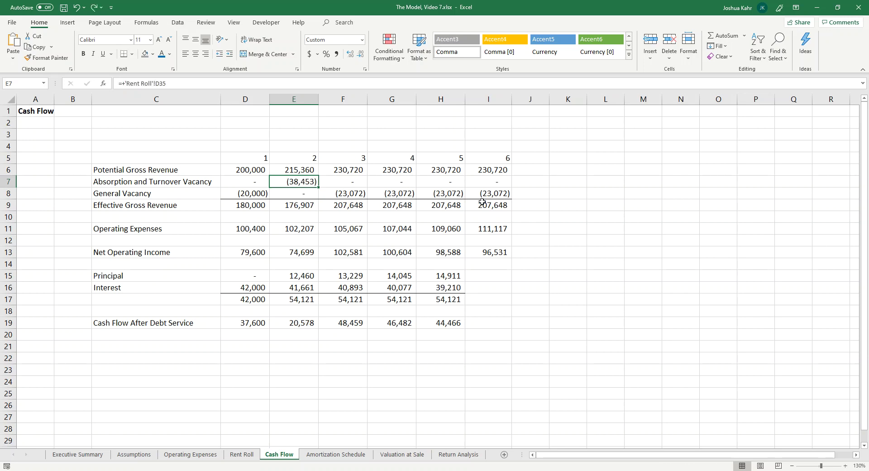
{"action": "key", "text": "ctrl+z"}
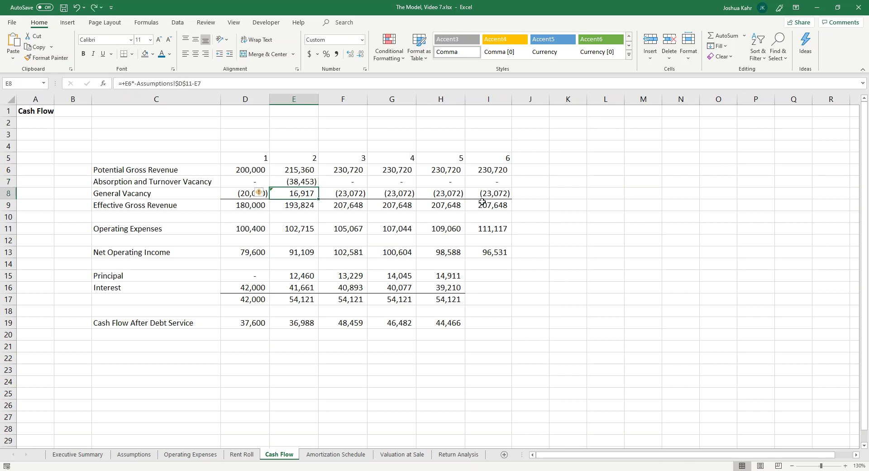
{"action": "key", "text": "ctrl+z"}
{"action": "key", "text": "ctrl+z"}
{"action": "key", "text": "ctrl+z"}
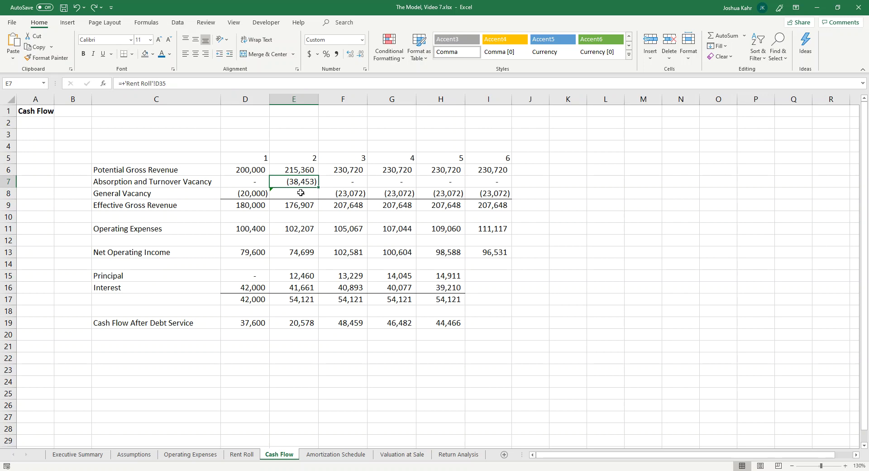
Step: Fill the General Vacancy IF formula from E8 across to I8 and back to D8
{"action": "left_click", "coordinate": [301, 193]}
{"action": "left_click_drag", "start_coordinate": [318, 198], "coordinate": [513, 194]}
{"action": "left_click", "coordinate": [317, 198]}
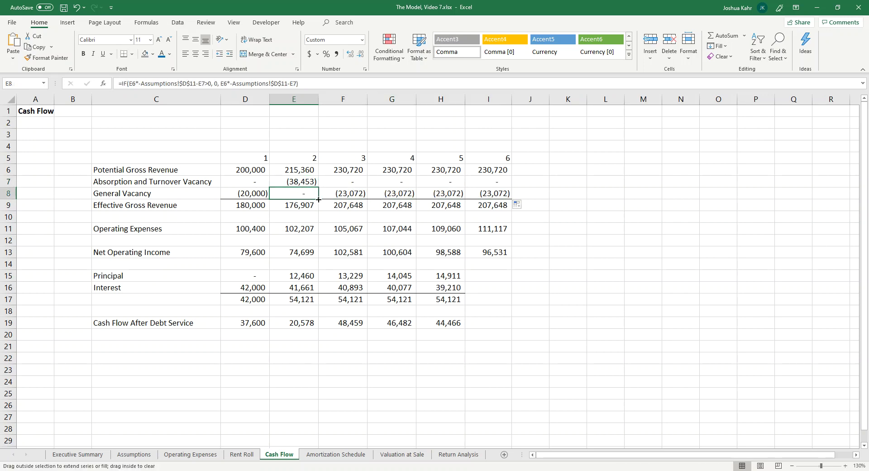
{"action": "left_click_drag", "start_coordinate": [319, 199], "coordinate": [247, 200]}
{"action": "left_click", "coordinate": [301, 198]}
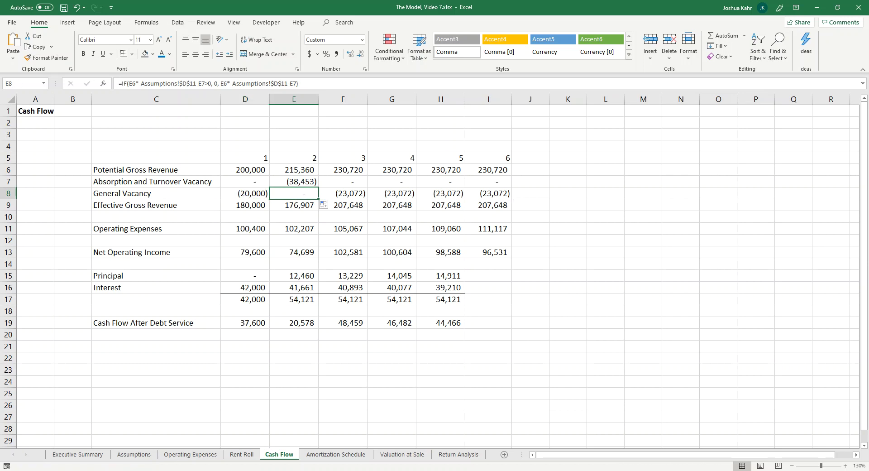
Step: Examine the new, renewal and weighted rent and downtime assumptions on the Rent Roll sheet
{"action": "left_click", "coordinate": [845, 465]}
{"action": "left_click", "coordinate": [845, 465]}
{"action": "left_click", "coordinate": [845, 466]}
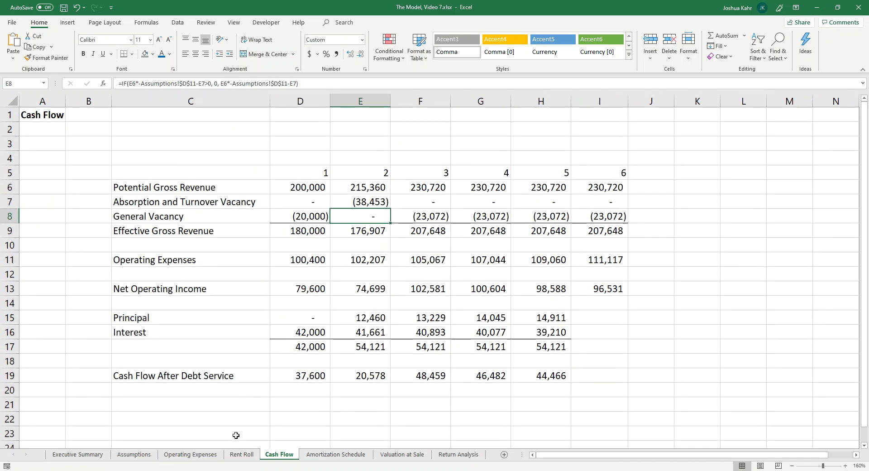
{"action": "left_click", "coordinate": [251, 455]}
{"action": "scroll", "coordinate": [342, 281], "scroll_direction": "up", "scroll_amount": 5}
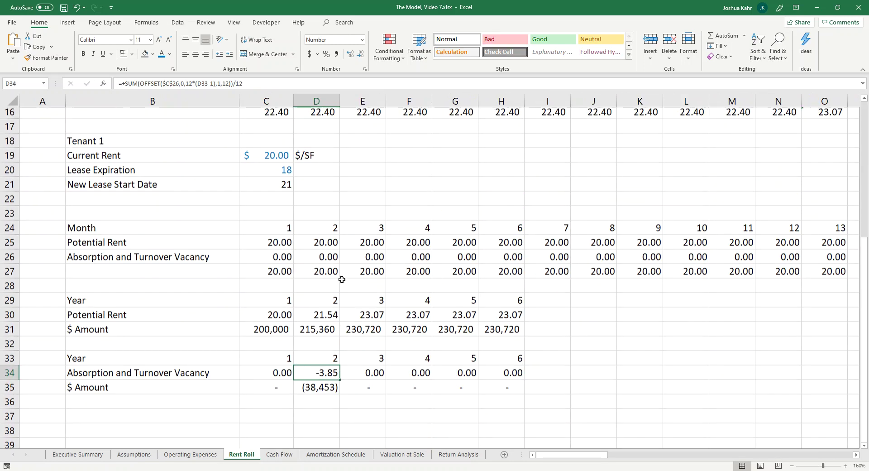
{"action": "scroll", "coordinate": [342, 281], "scroll_direction": "up", "scroll_amount": 1}
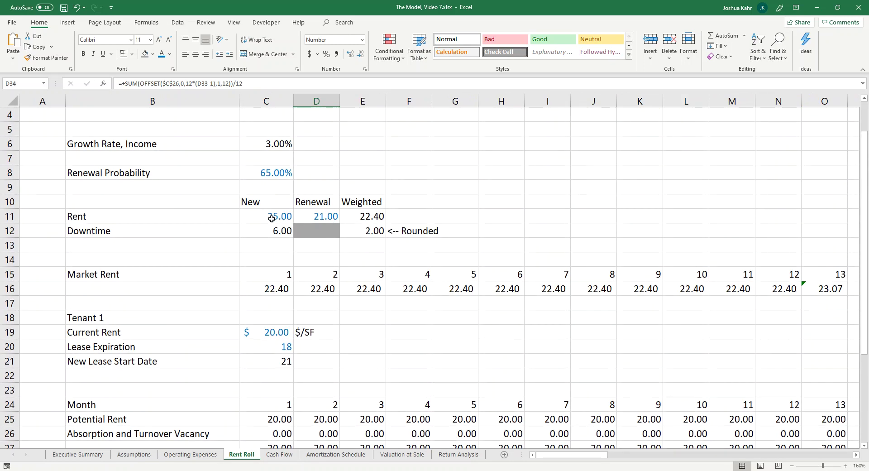
{"action": "left_click_drag", "start_coordinate": [274, 219], "coordinate": [336, 217]}
{"action": "key", "text": "Down"}
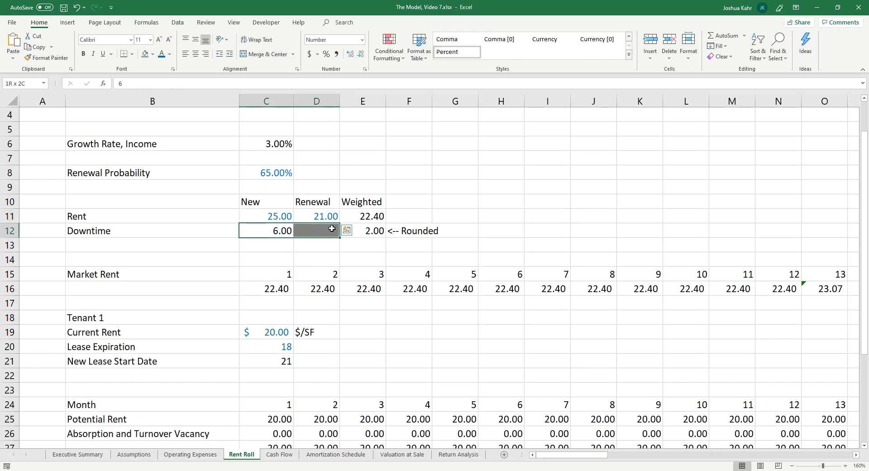
{"action": "left_click", "coordinate": [374, 234]}
{"action": "left_click_drag", "start_coordinate": [426, 232], "coordinate": [383, 238]}
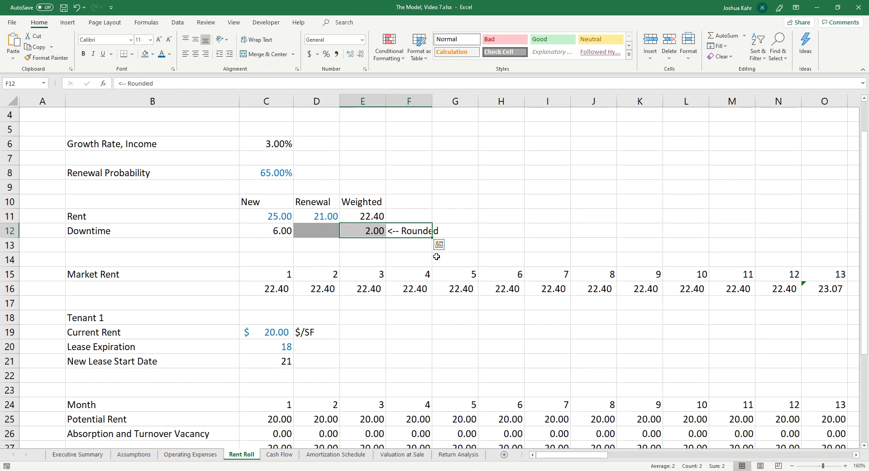
Step: Review the yearly Potential Rent rows on the Rent Roll and inspect the year 2 vacancy amount formula in D35
{"action": "scroll", "coordinate": [437, 256], "scroll_direction": "down", "scroll_amount": 4}
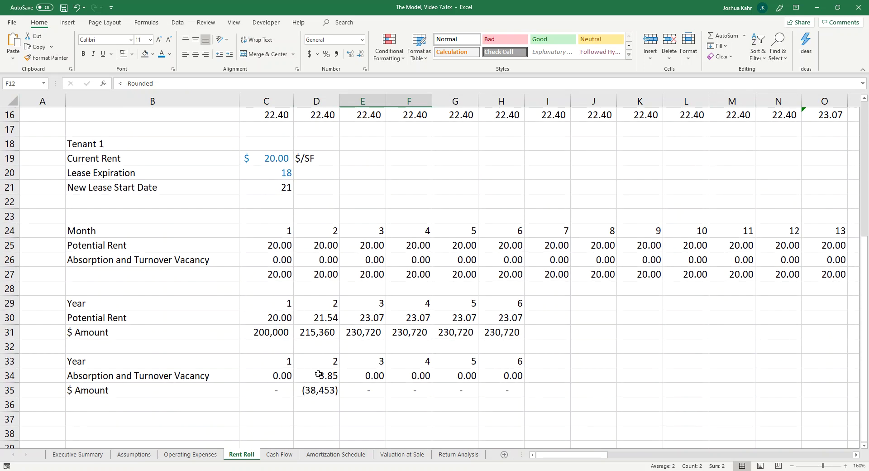
{"action": "left_click_drag", "start_coordinate": [275, 321], "coordinate": [512, 332]}
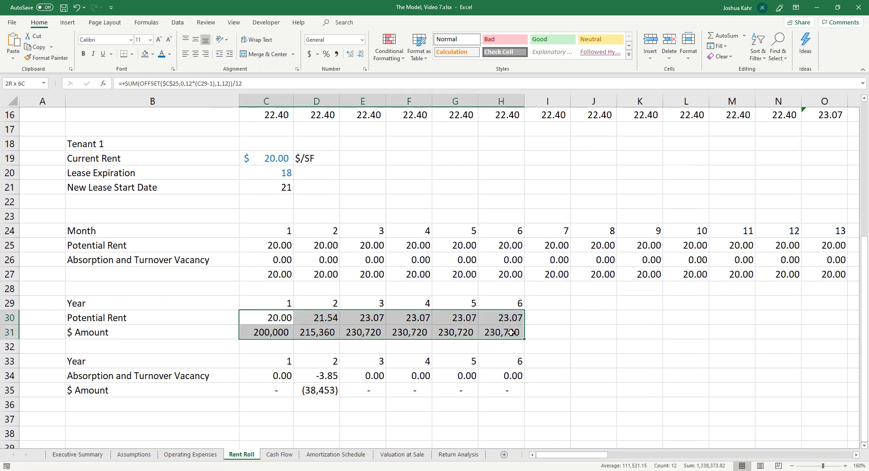
{"action": "left_click", "coordinate": [318, 390]}
{"action": "key", "text": "F2"}
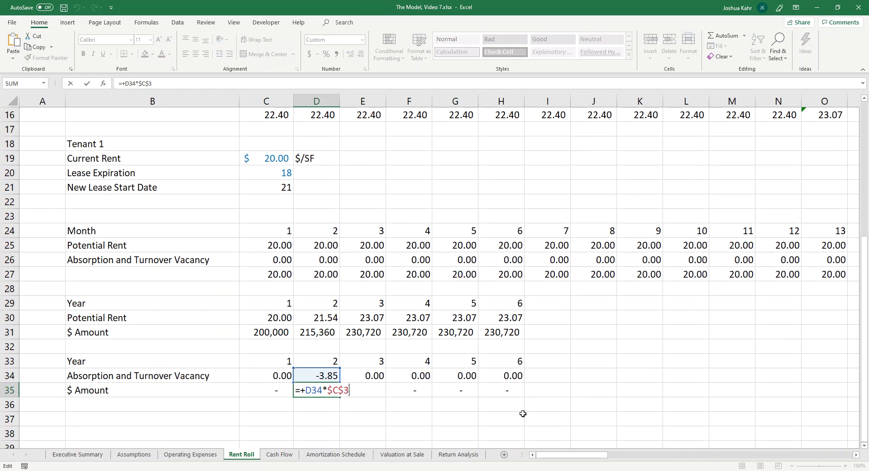
{"action": "key", "text": "Escape"}
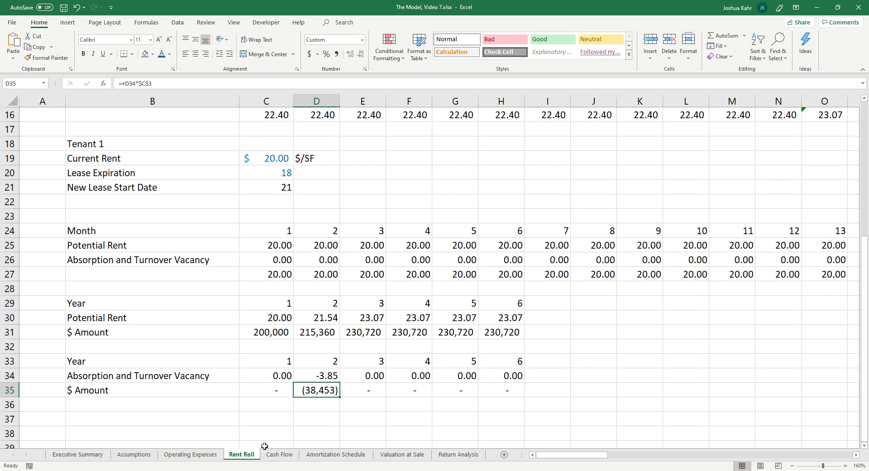
Step: Examine the year 2 Absorption and Turnover Vacancy and the General Vacancy IF formula in E8 on the Cash Flow sheet
{"action": "left_click", "coordinate": [287, 456]}
{"action": "left_click", "coordinate": [378, 199]}
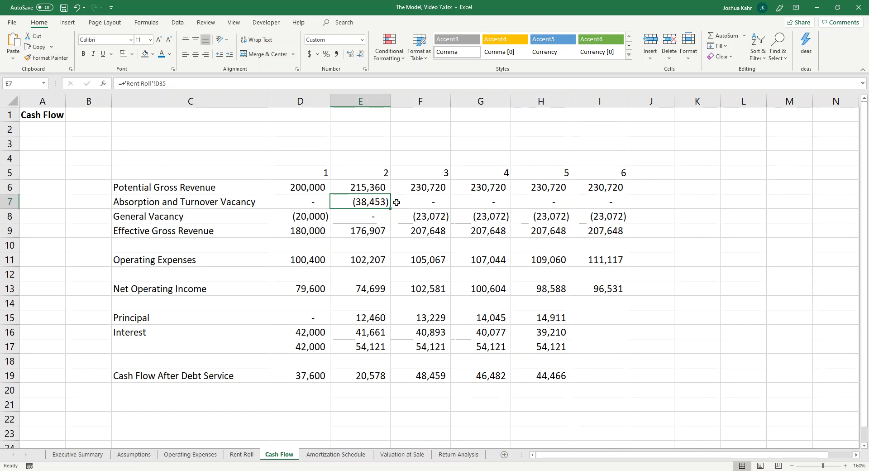
{"action": "left_click_drag", "start_coordinate": [397, 203], "coordinate": [362, 200]}
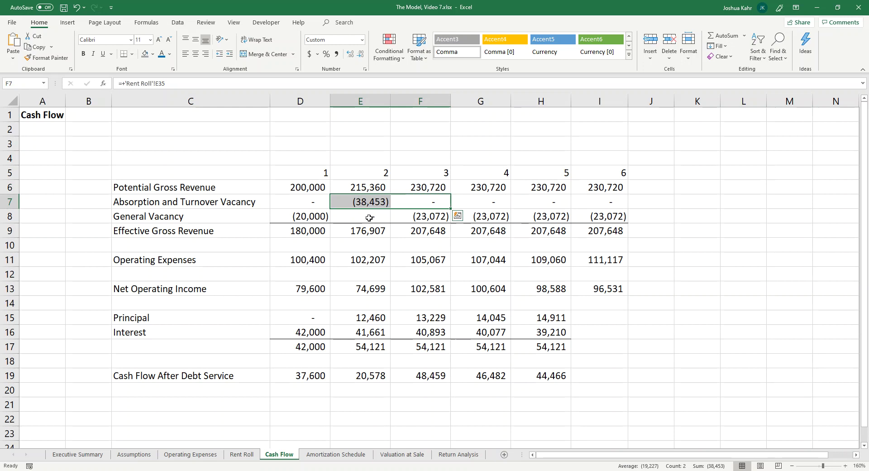
{"action": "left_click", "coordinate": [369, 216]}
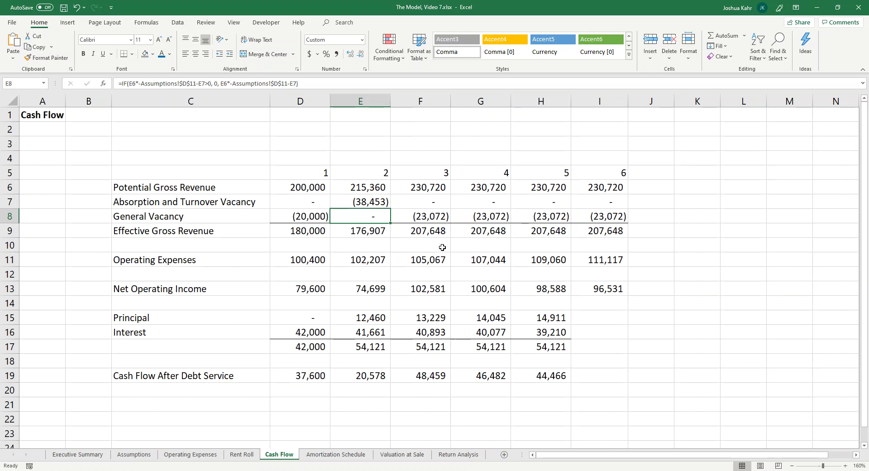
{"action": "key", "text": "F2"}
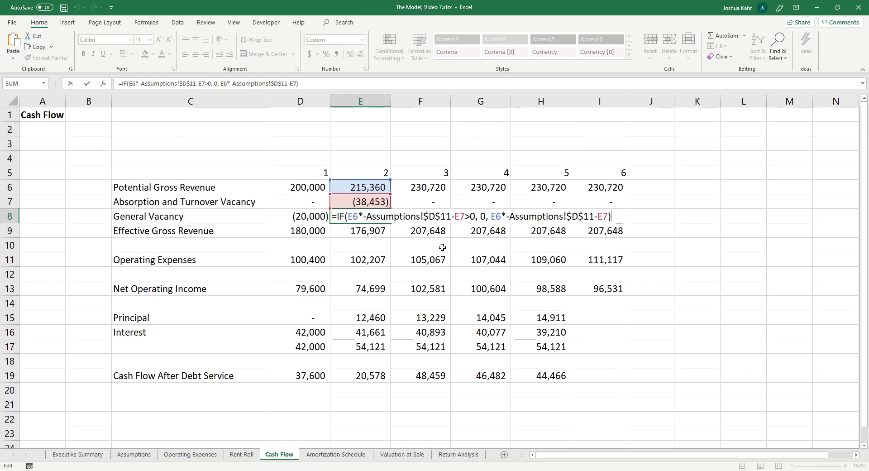
{"action": "key", "text": "ctrl+Return"}
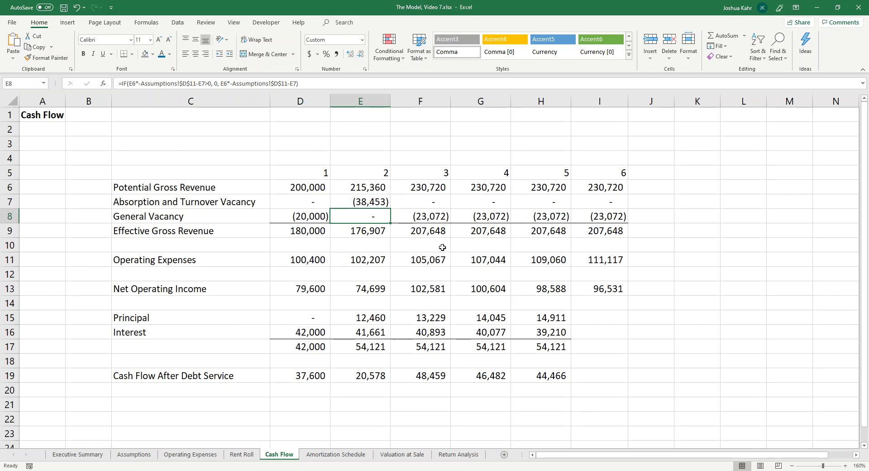
Step: Look over the Assumptions sheet and the IRR sensitivity table on the Executive Summary sheet
{"action": "left_click", "coordinate": [134, 454]}
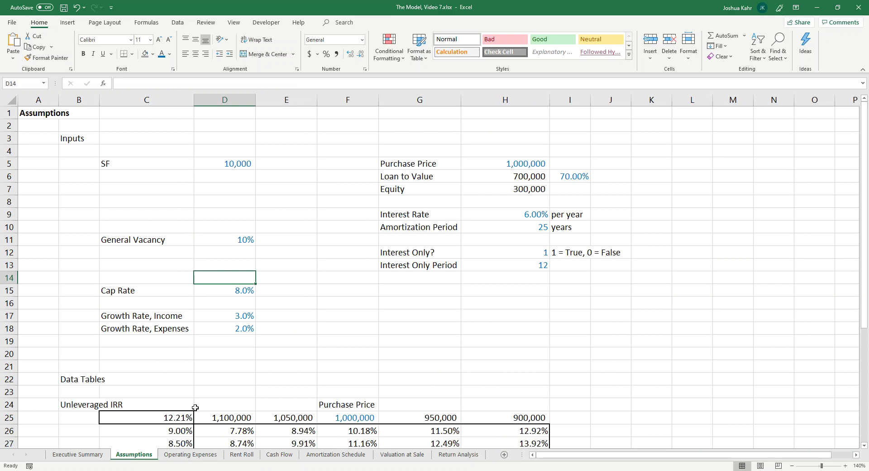
{"action": "left_click", "coordinate": [77, 454]}
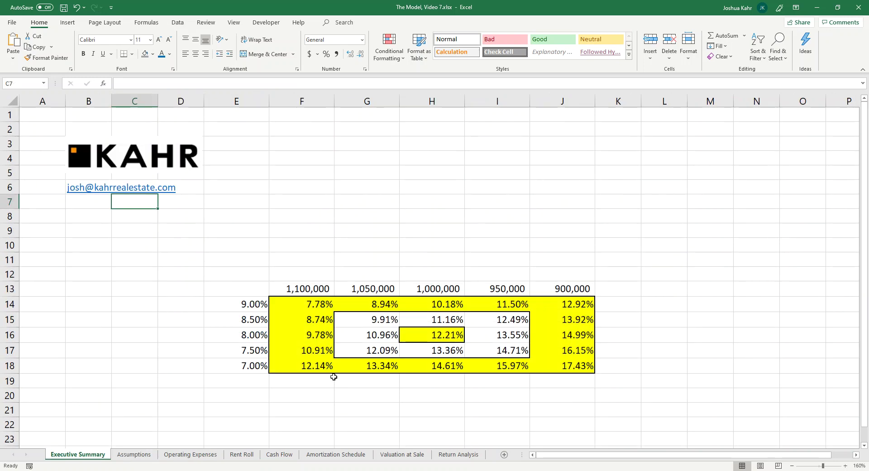